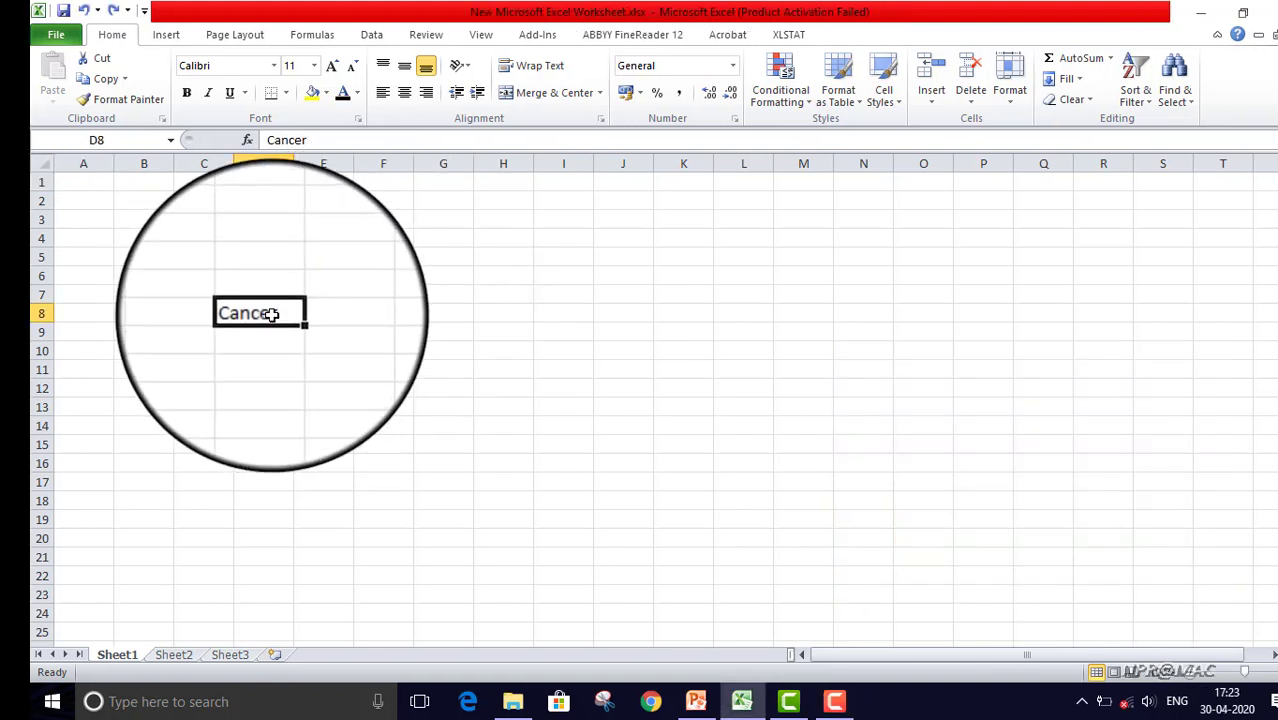
Step: Complete the observed Cancer-by-Smoking table with Yes and No labels and totals, showing the counts in F7:G8 in black
{"action": "left_click", "coordinate": [328, 290]}
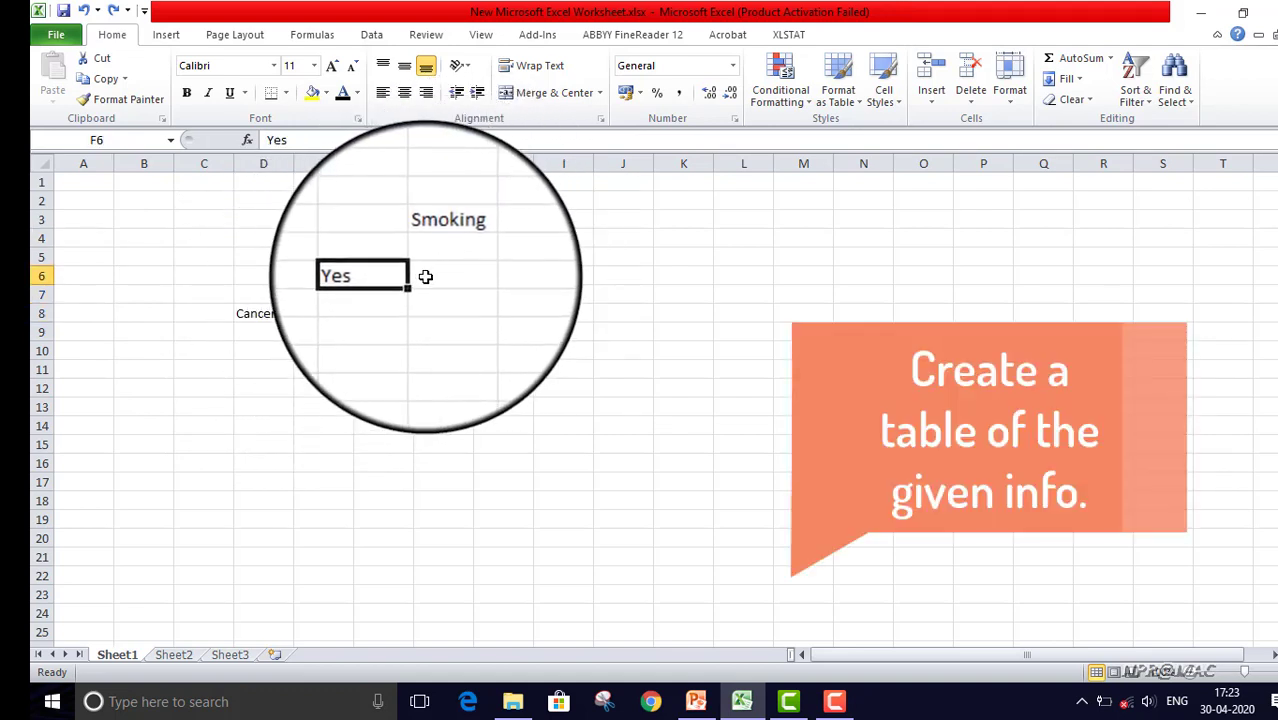
{"action": "left_click", "coordinate": [422, 271]}
{"action": "type", "text": "No"}
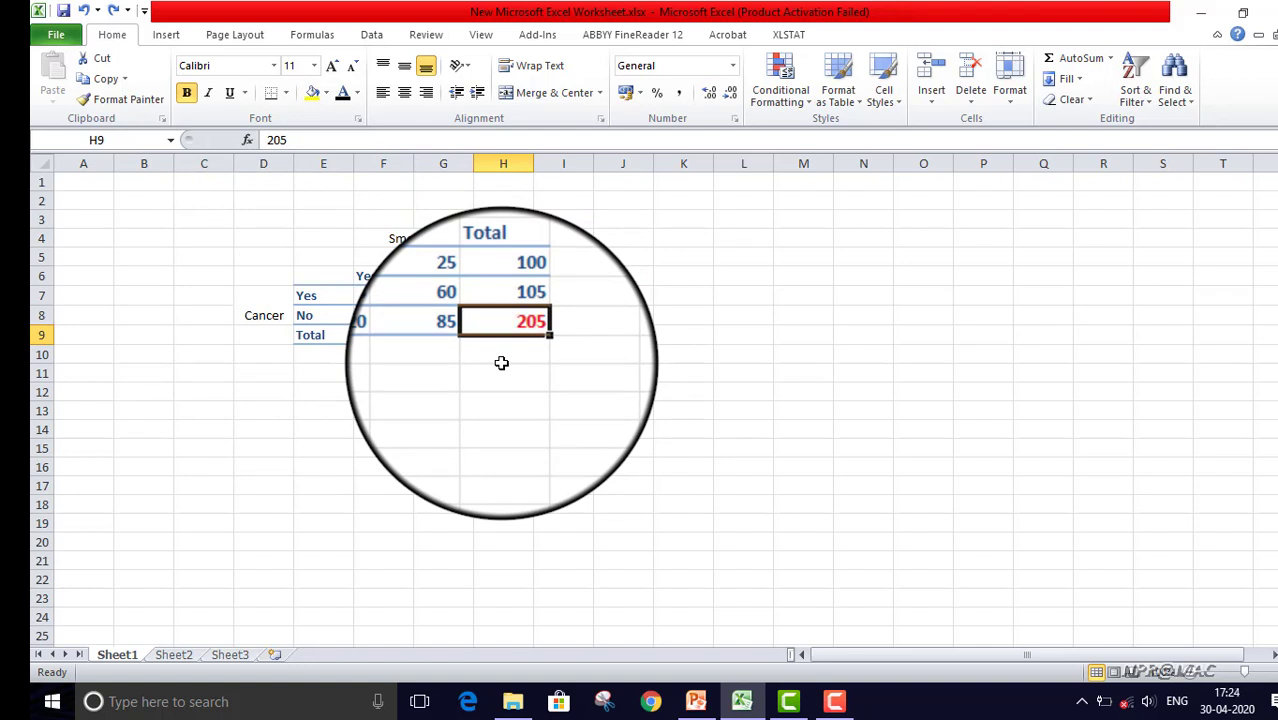
{"action": "left_click_drag", "start_coordinate": [383, 295], "coordinate": [442, 314]}
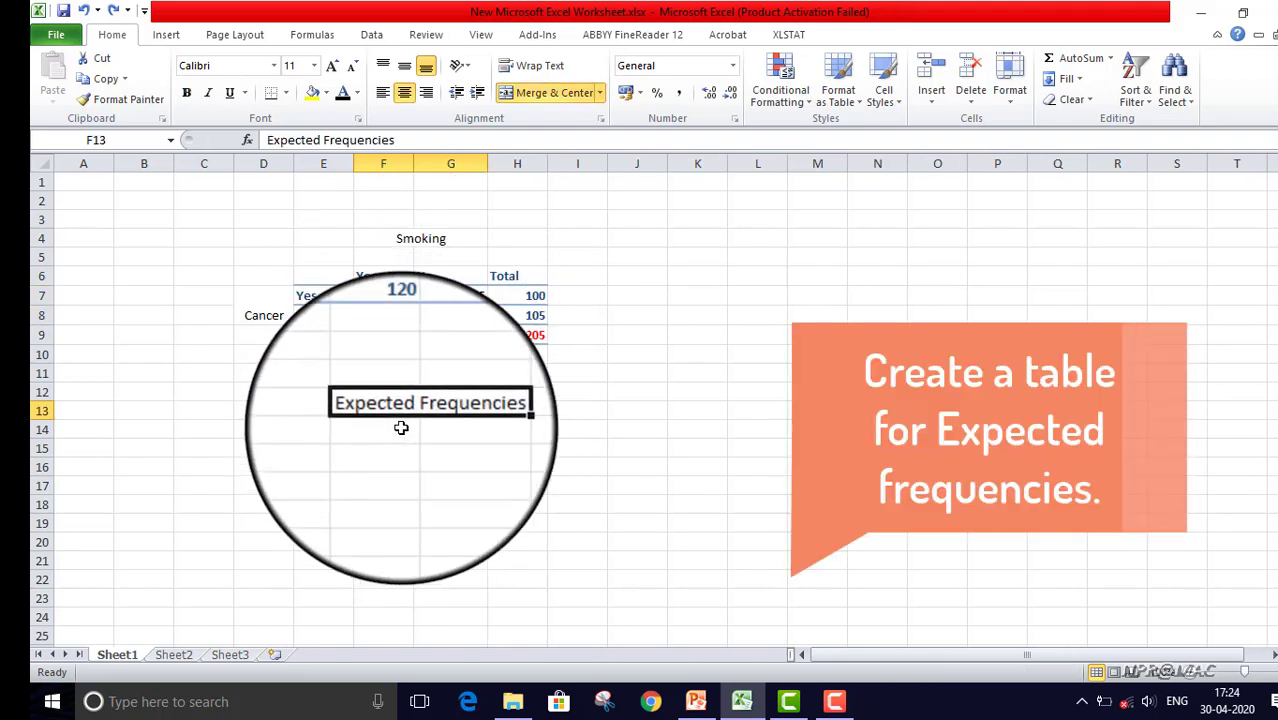
Step: Under Expected Frequencies, merge F15:G15 for the heading Smoking and add the column labels Yes in F16 and No in G16
{"action": "key", "text": "ctrl+y"}
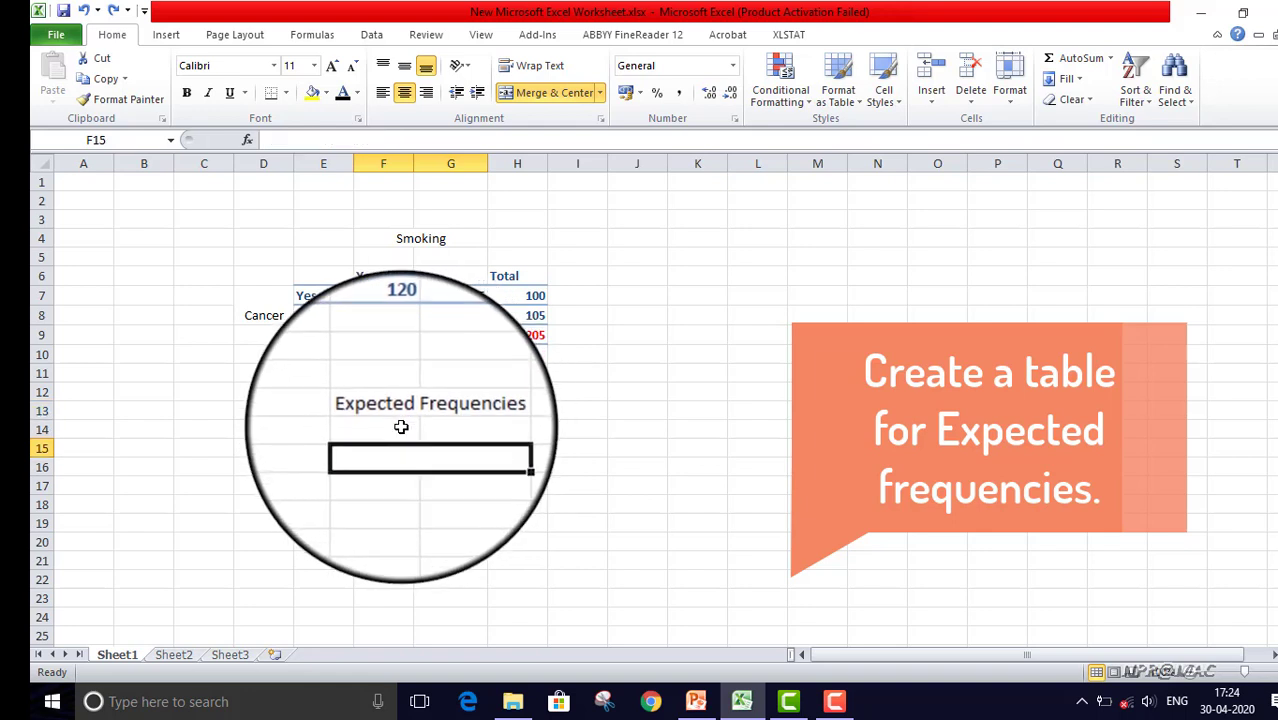
{"action": "key", "text": "ctrl+y"}
{"action": "key", "text": "ctrl+y"}
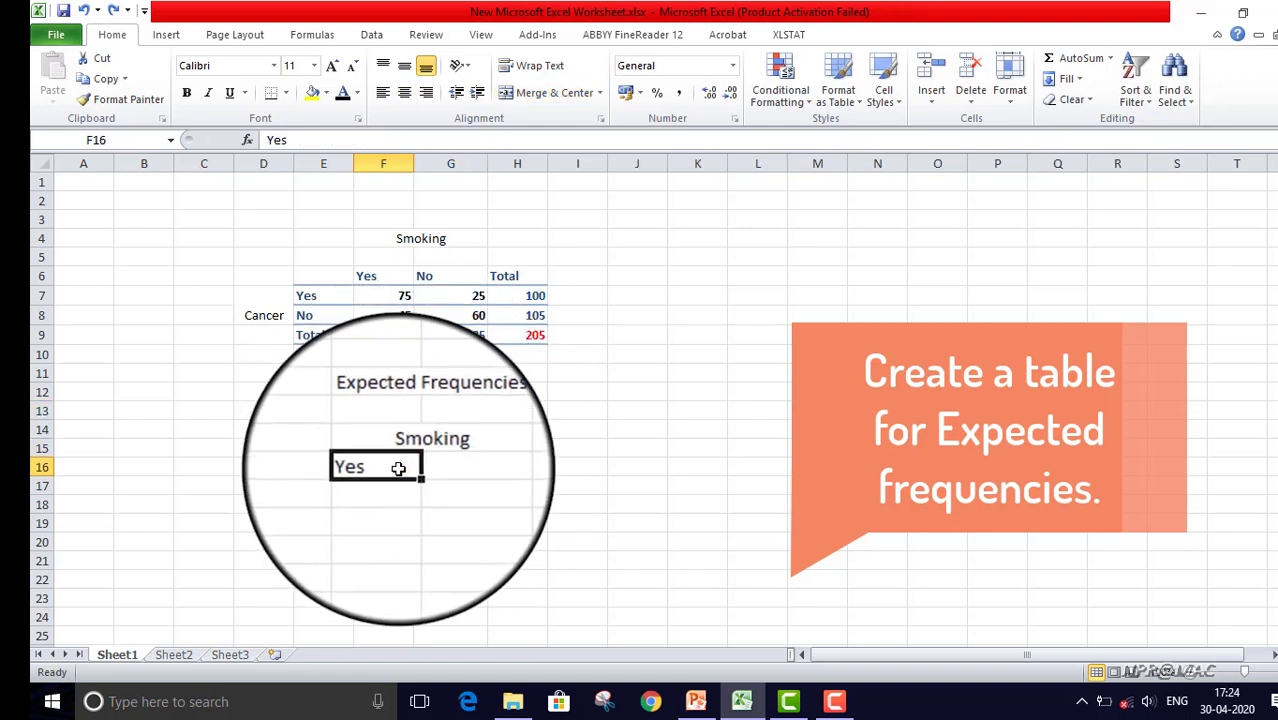
{"action": "key", "text": "ctrl+y"}
Step: Add Cancer in merged D17:D18 with row labels Yes and No in E17:E18, and format E16:G18 like the observed table
{"action": "key", "text": "ctrl+y"}
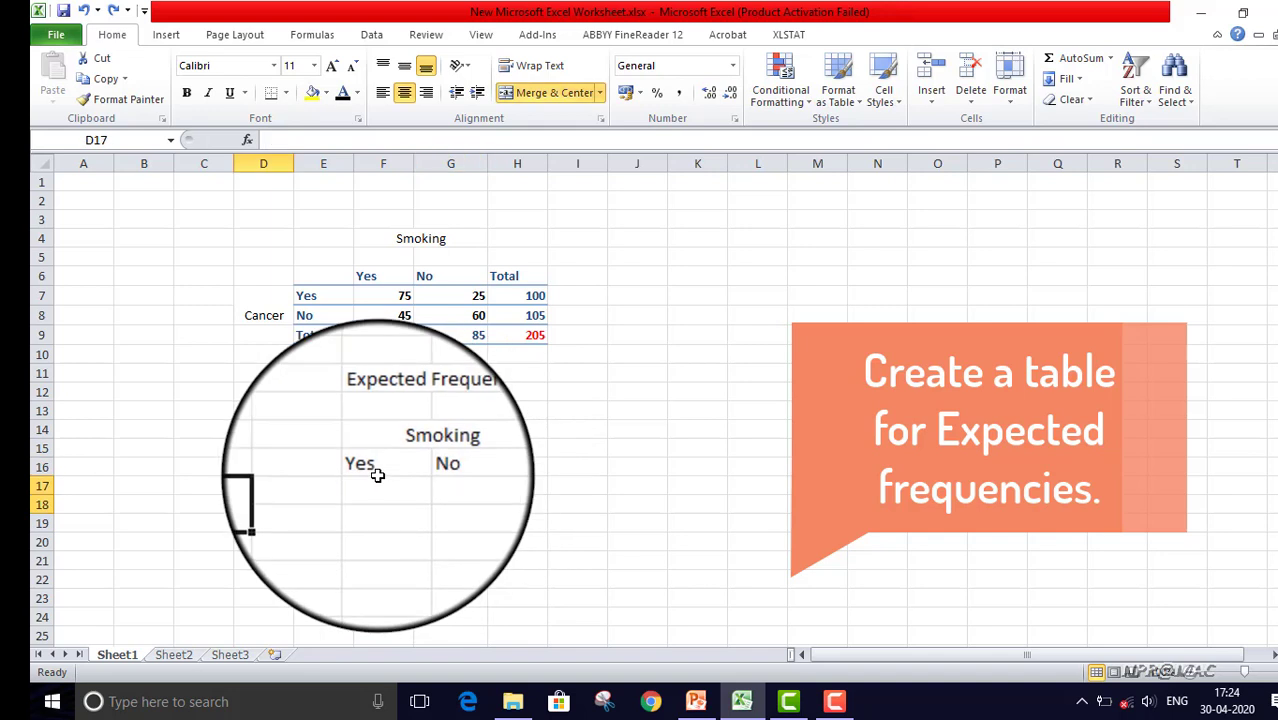
{"action": "key", "text": "ctrl+y"}
{"action": "key", "text": "ctrl+y"}
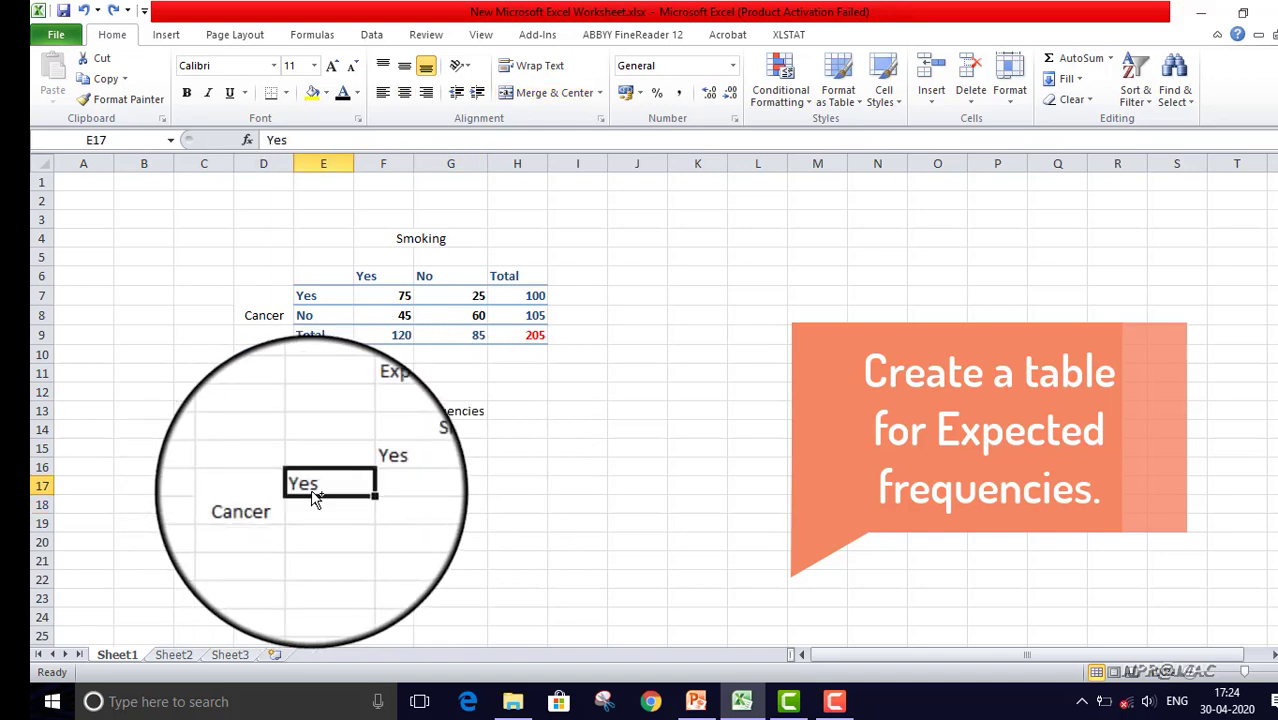
{"action": "key", "text": "ctrl+y"}
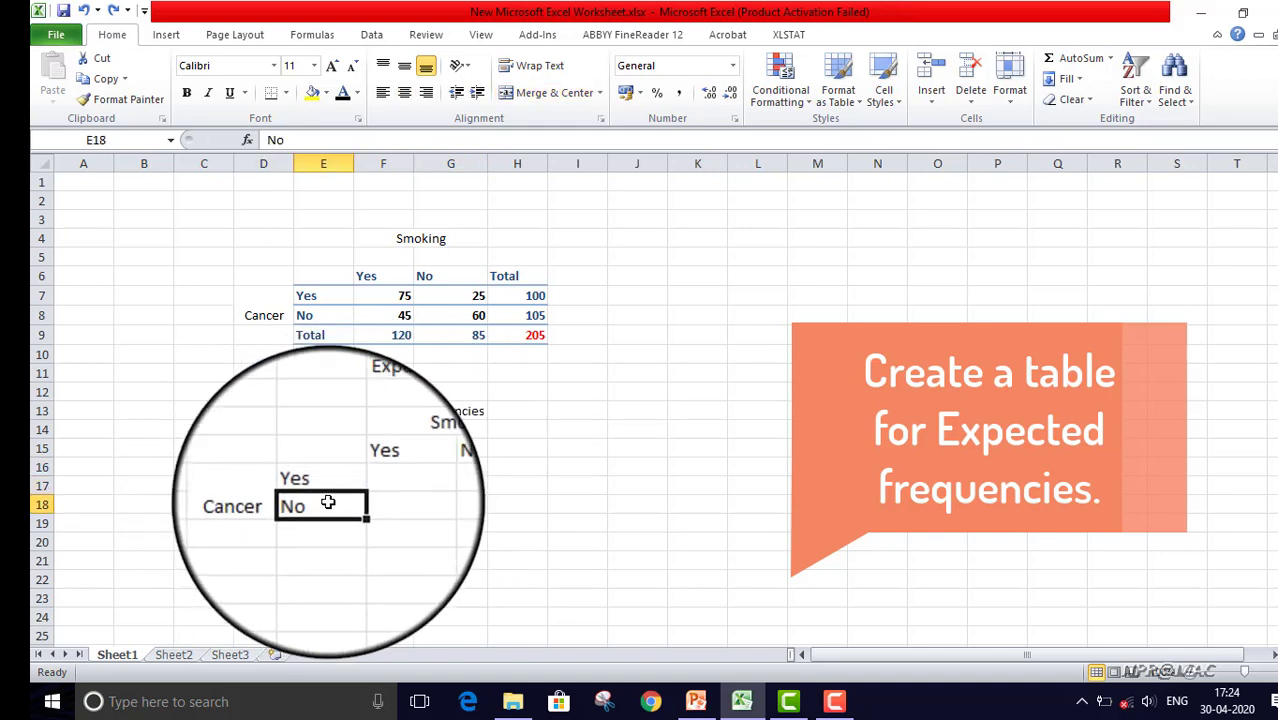
{"action": "key", "text": "ctrl+y"}
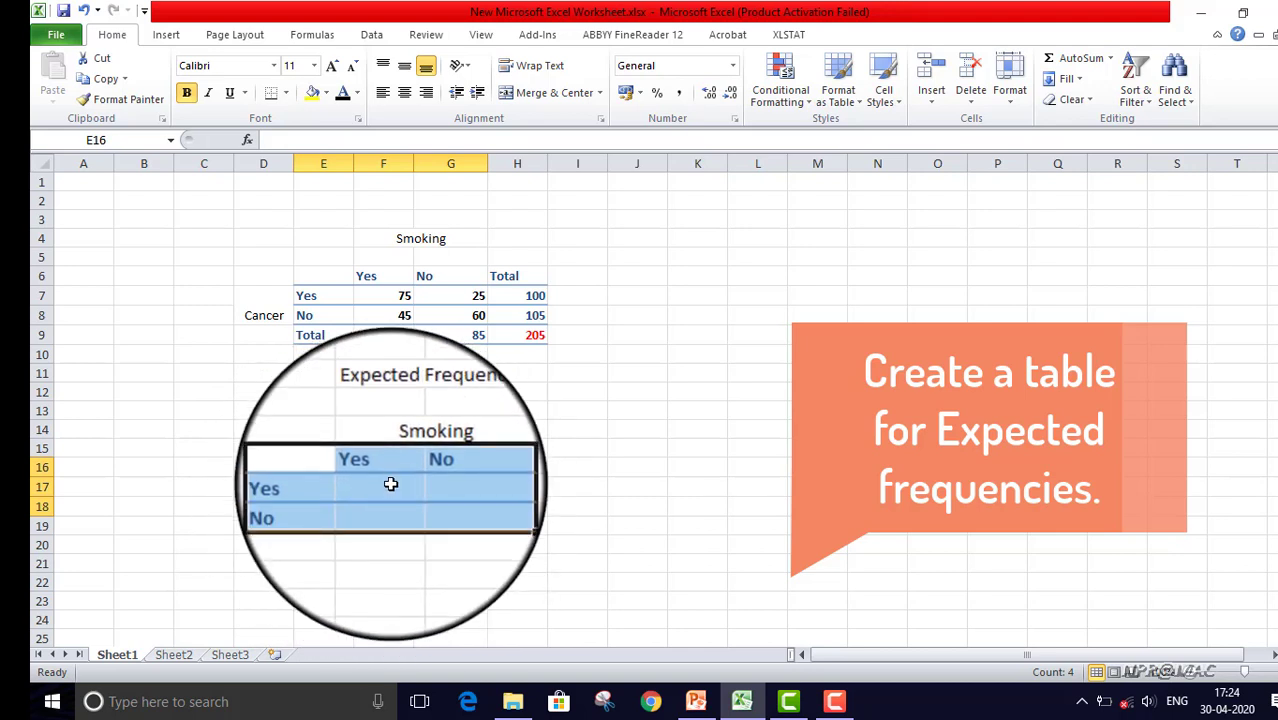
Step: Calculate the expected frequency for Cancer Yes, Smoking Yes in F17 with the formula =(H7*F9)/H9
{"action": "left_click", "coordinate": [390, 484]}
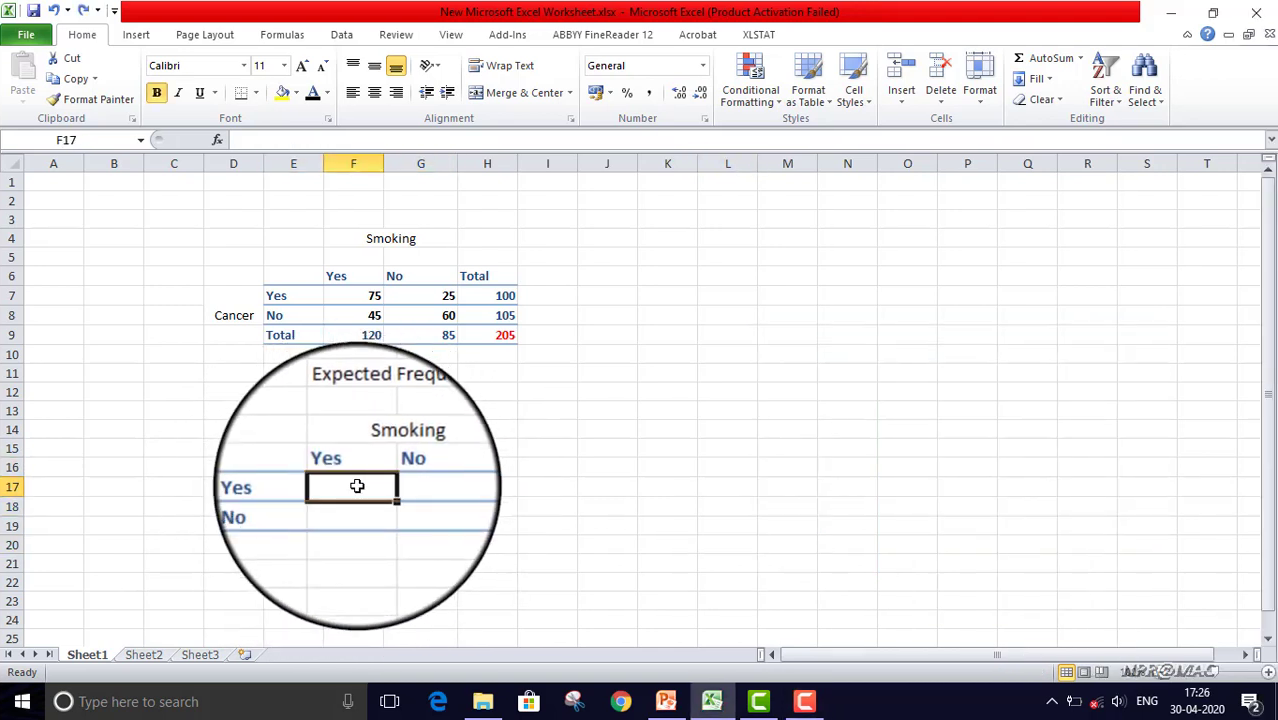
{"action": "left_click", "coordinate": [246, 137]}
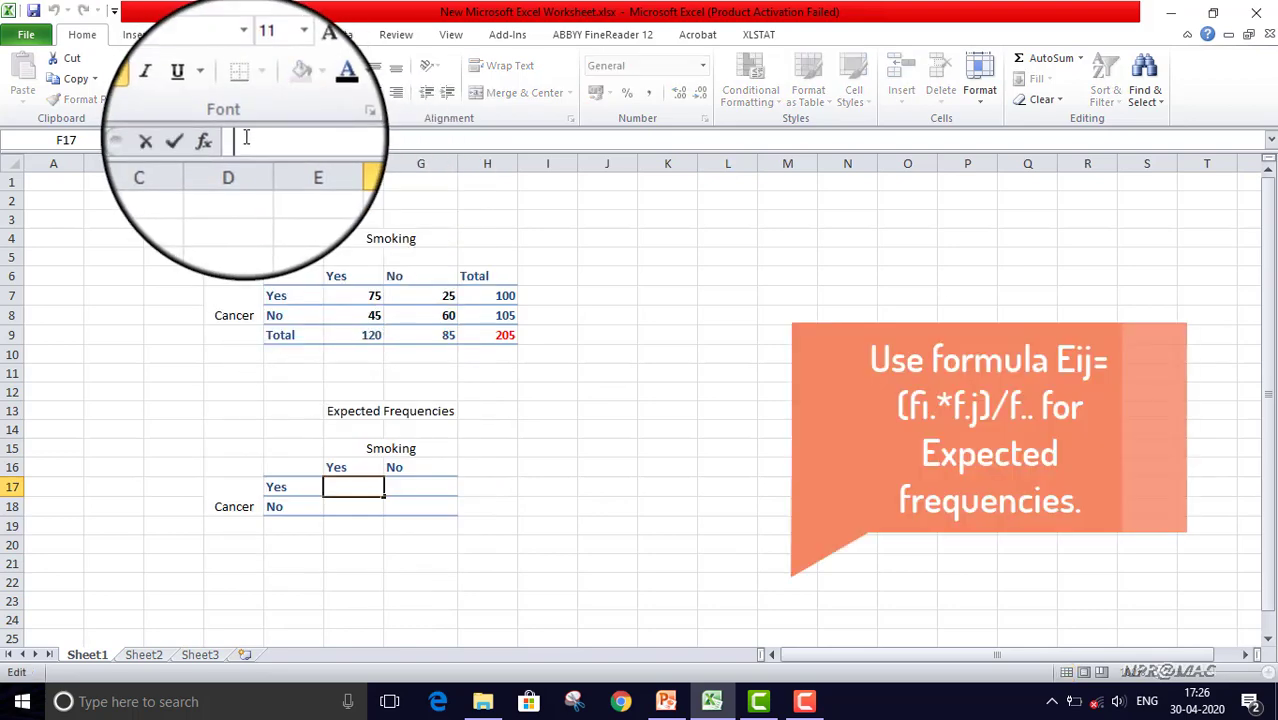
{"action": "type", "text": "="}
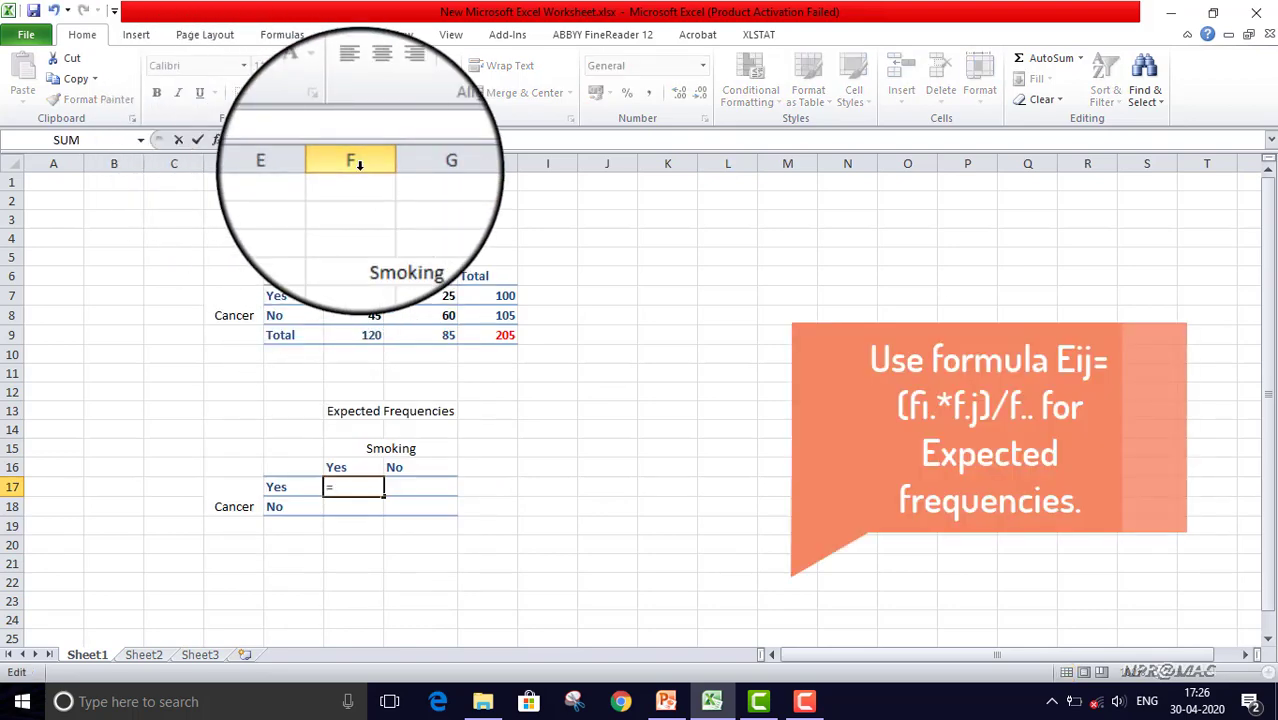
{"action": "type", "text": "("}
{"action": "left_click", "coordinate": [500, 297]}
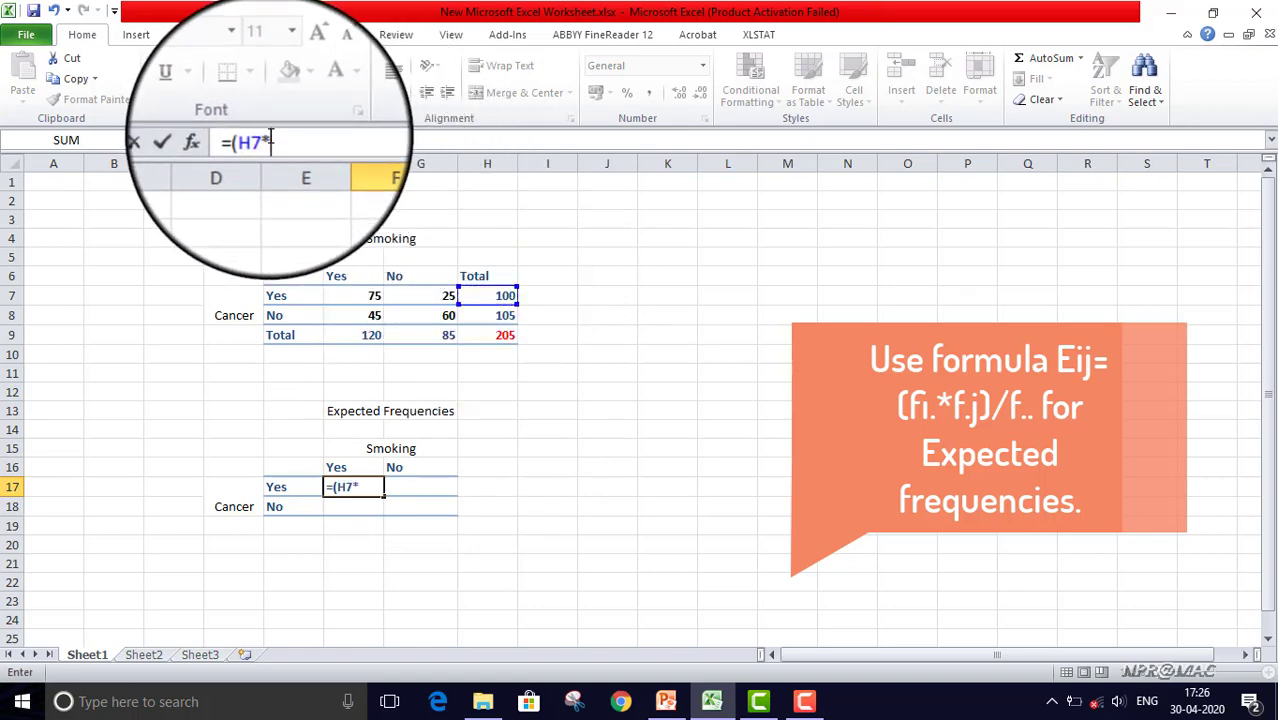
{"action": "left_click", "coordinate": [364, 335]}
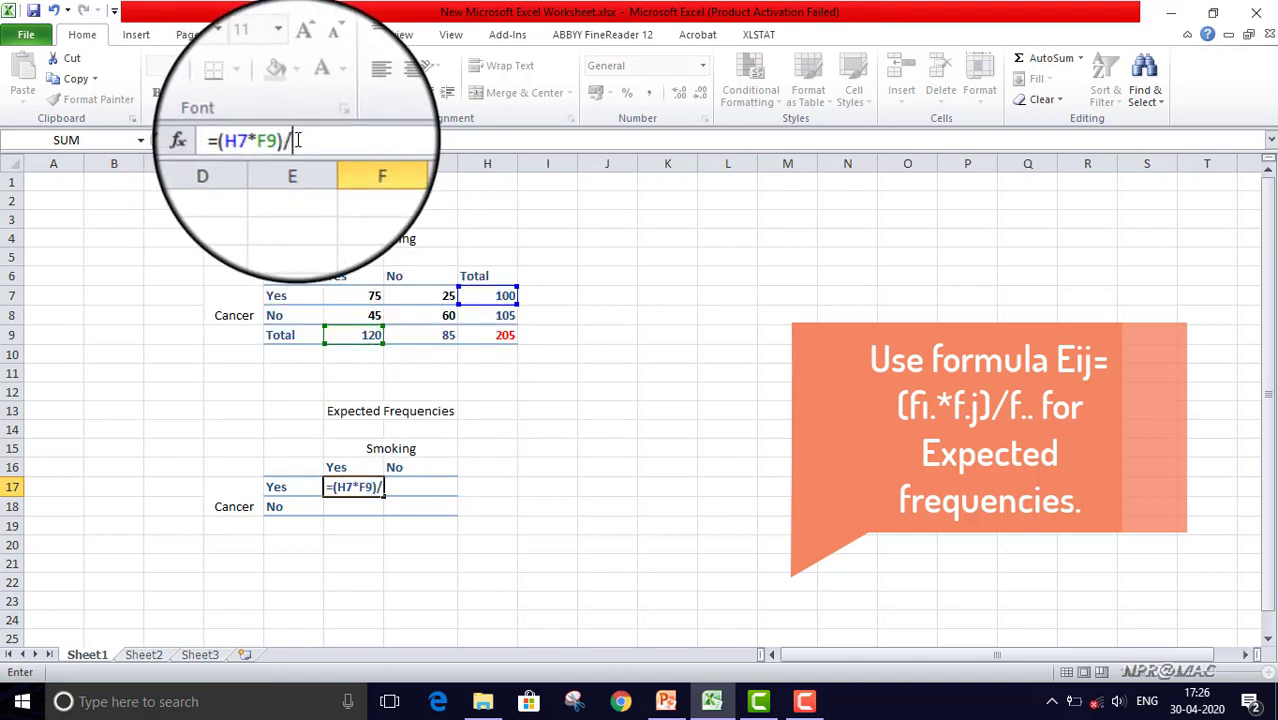
{"action": "type", "text": "/"}
{"action": "left_click", "coordinate": [490, 335]}
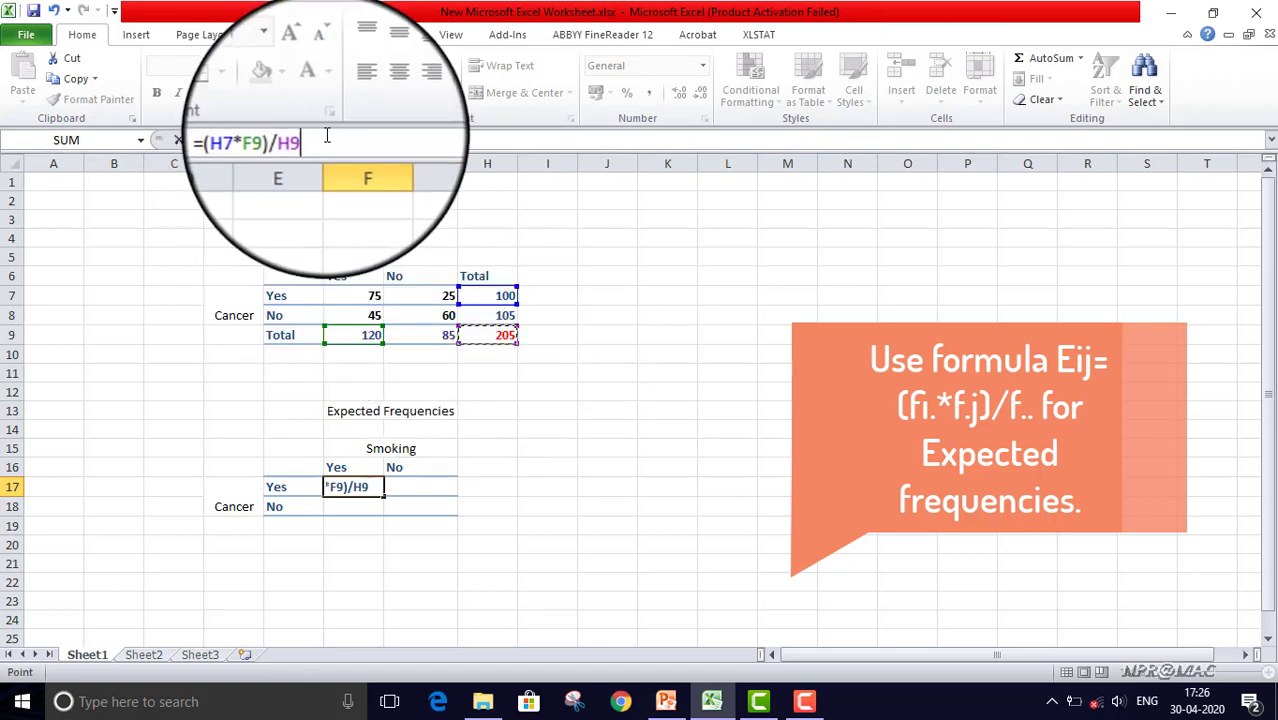
{"action": "key", "text": "Return"}
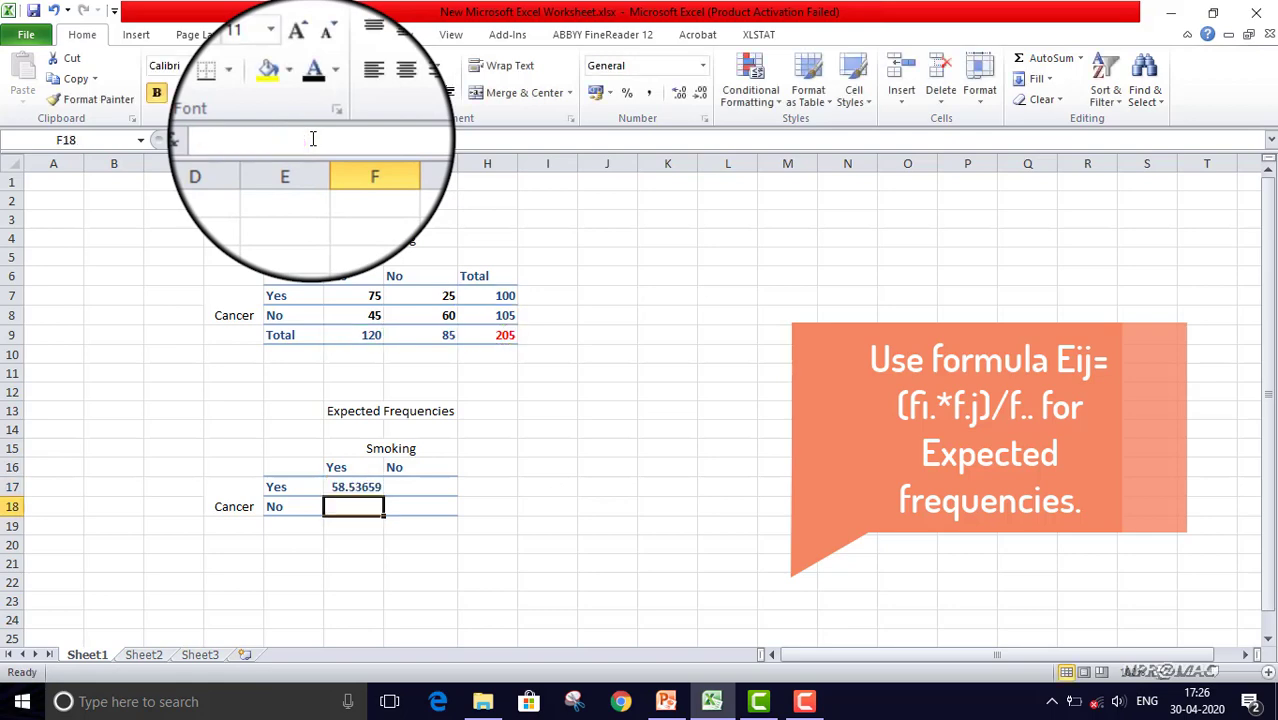
Step: Calculate the expected frequency for Cancer Yes, Smoking No in G17 with the formula =(H7*G9)/H9
{"action": "left_click", "coordinate": [428, 488]}
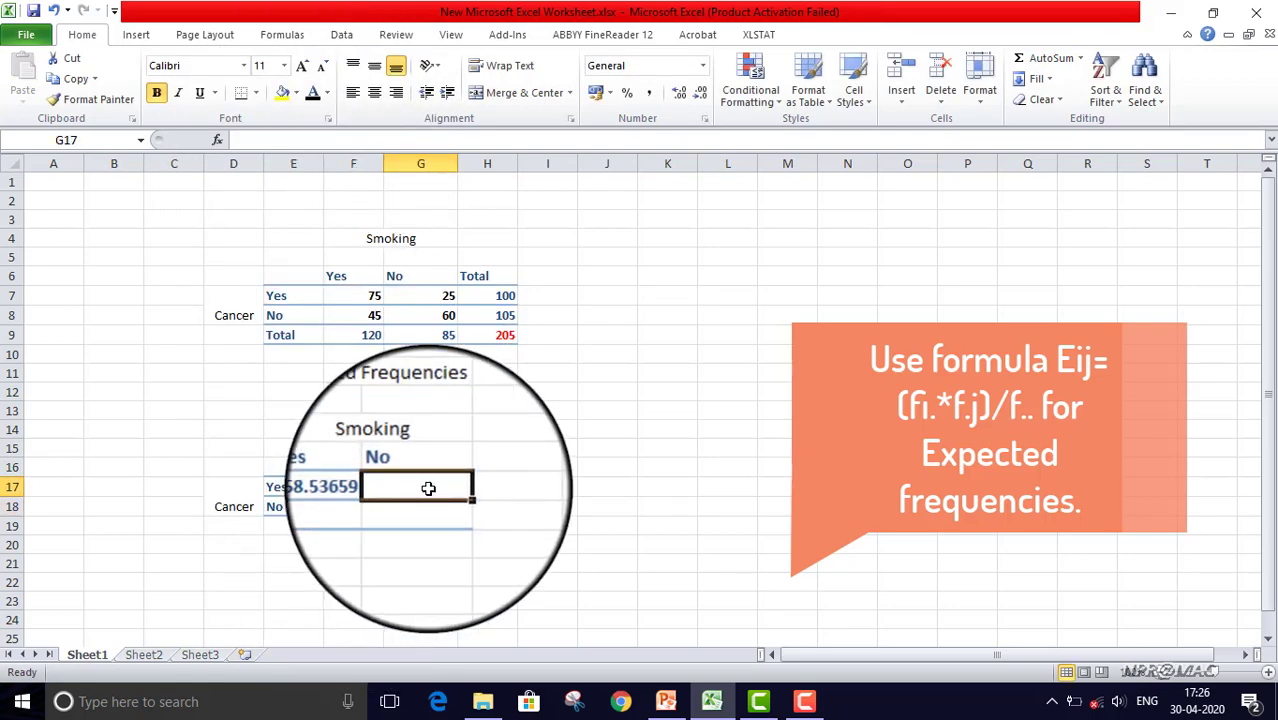
{"action": "type", "text": "="}
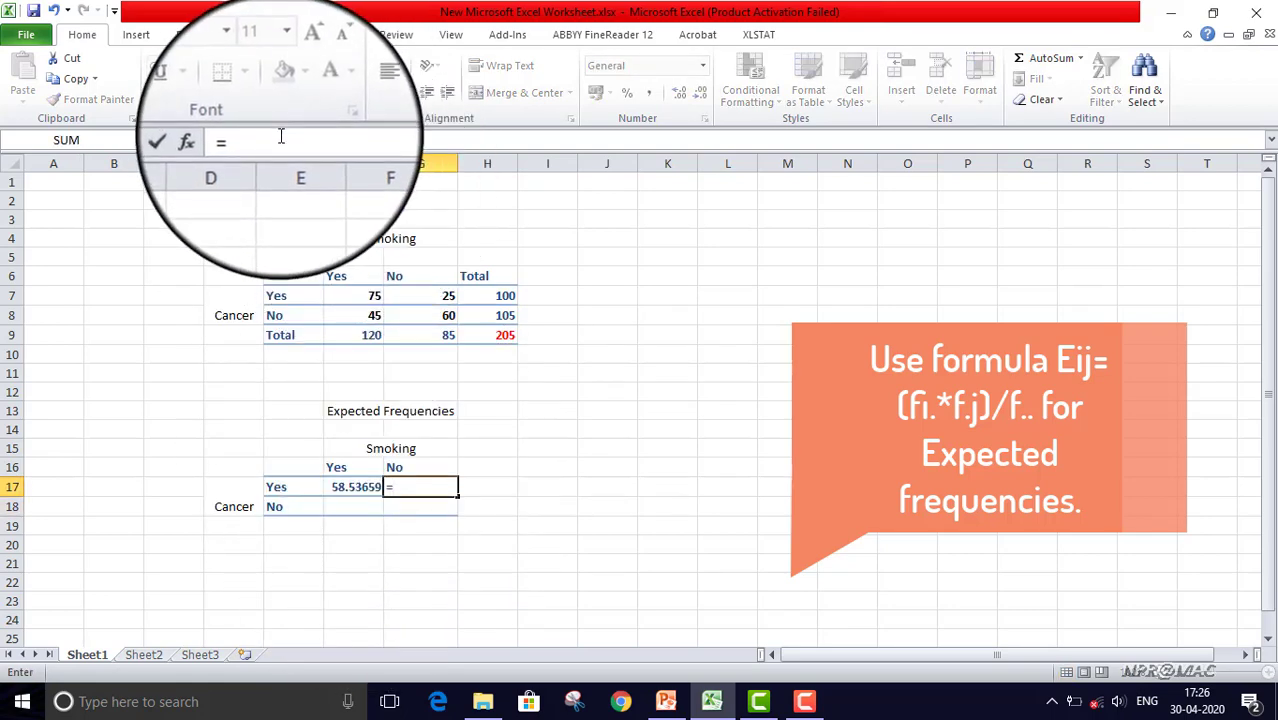
{"action": "type", "text": "("}
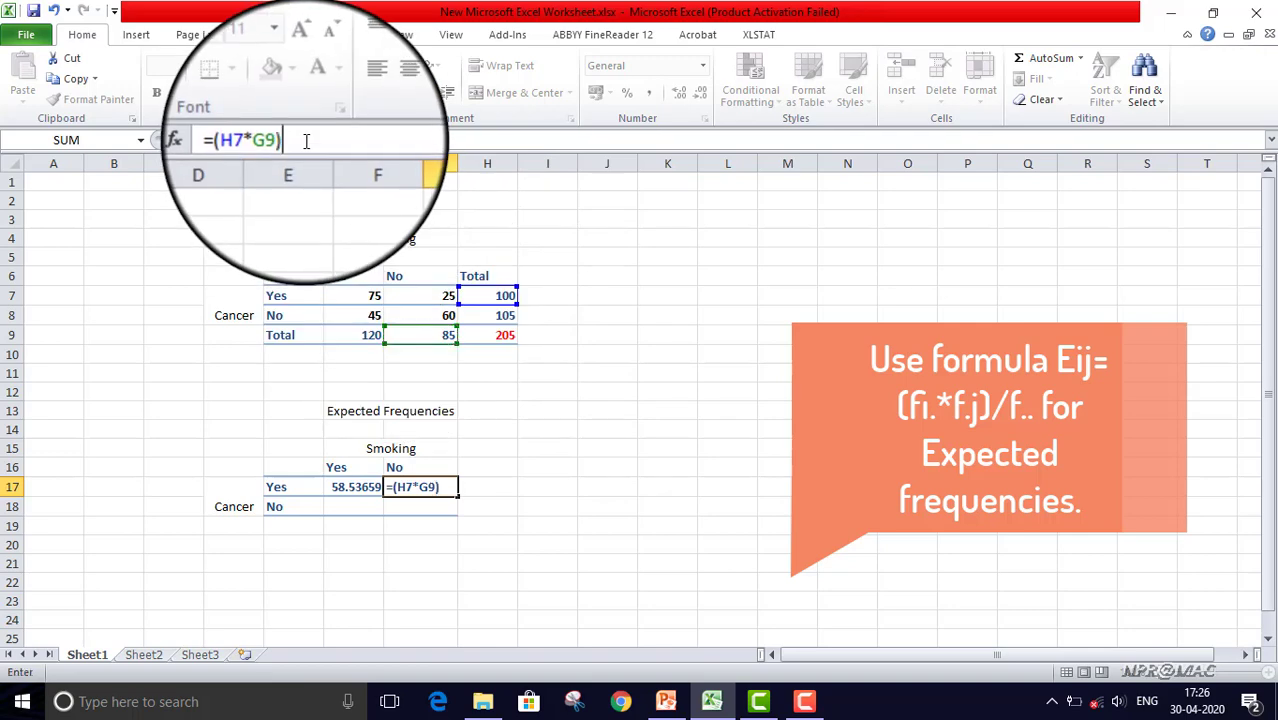
{"action": "left_click", "coordinate": [505, 335]}
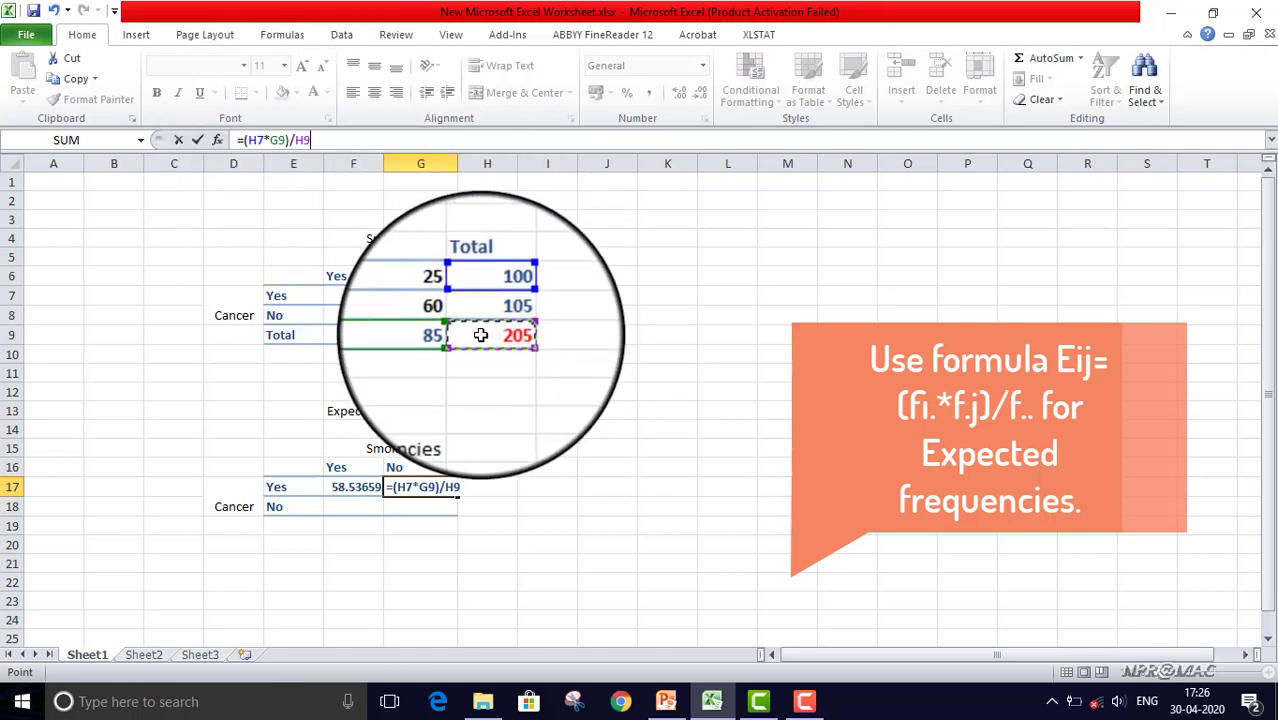
{"action": "key", "text": "Return"}
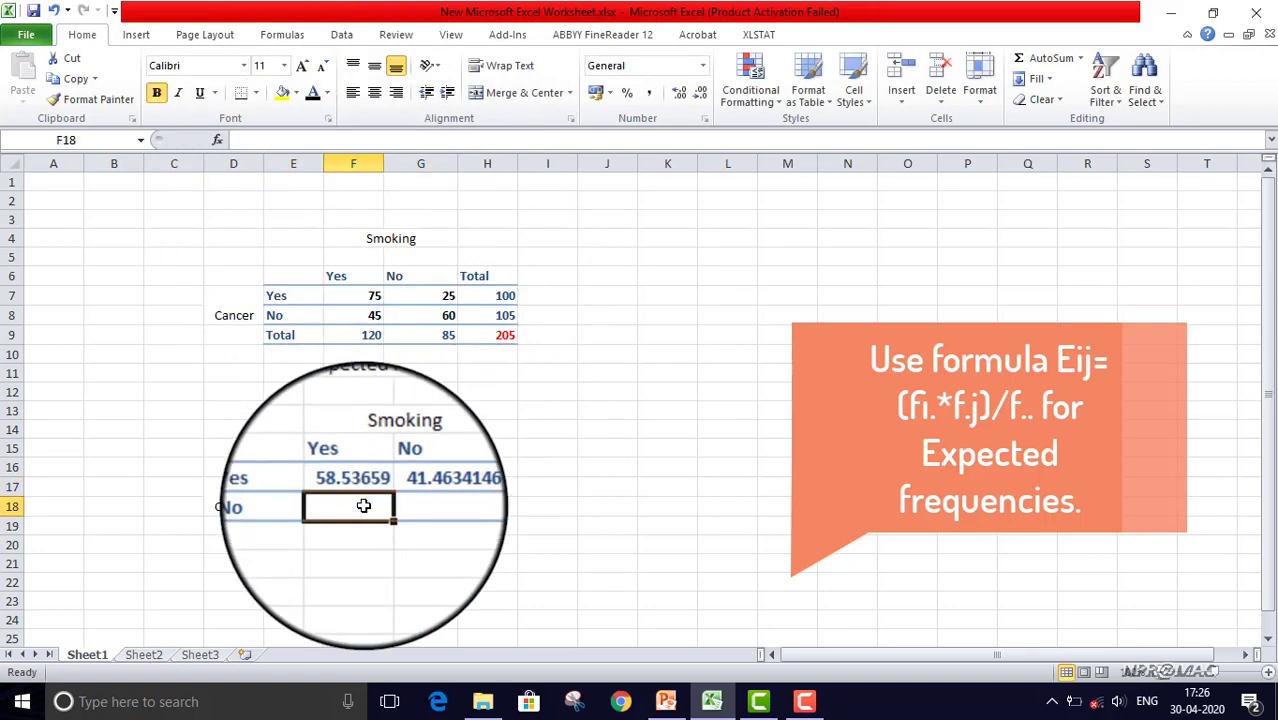
Step: Calculate the expected frequency for Cancer No, Smoking Yes in F18 with the formula =(H8*F9)/H9
{"action": "type", "text": "="}
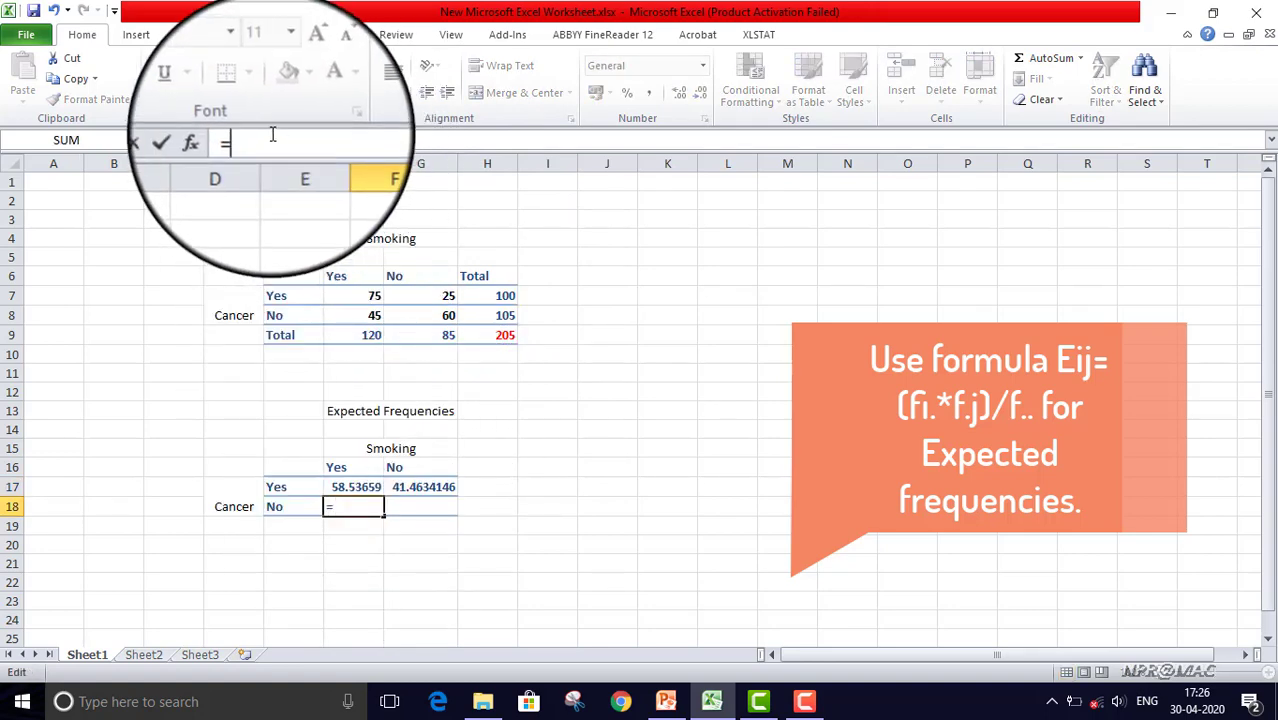
{"action": "type", "text": "("}
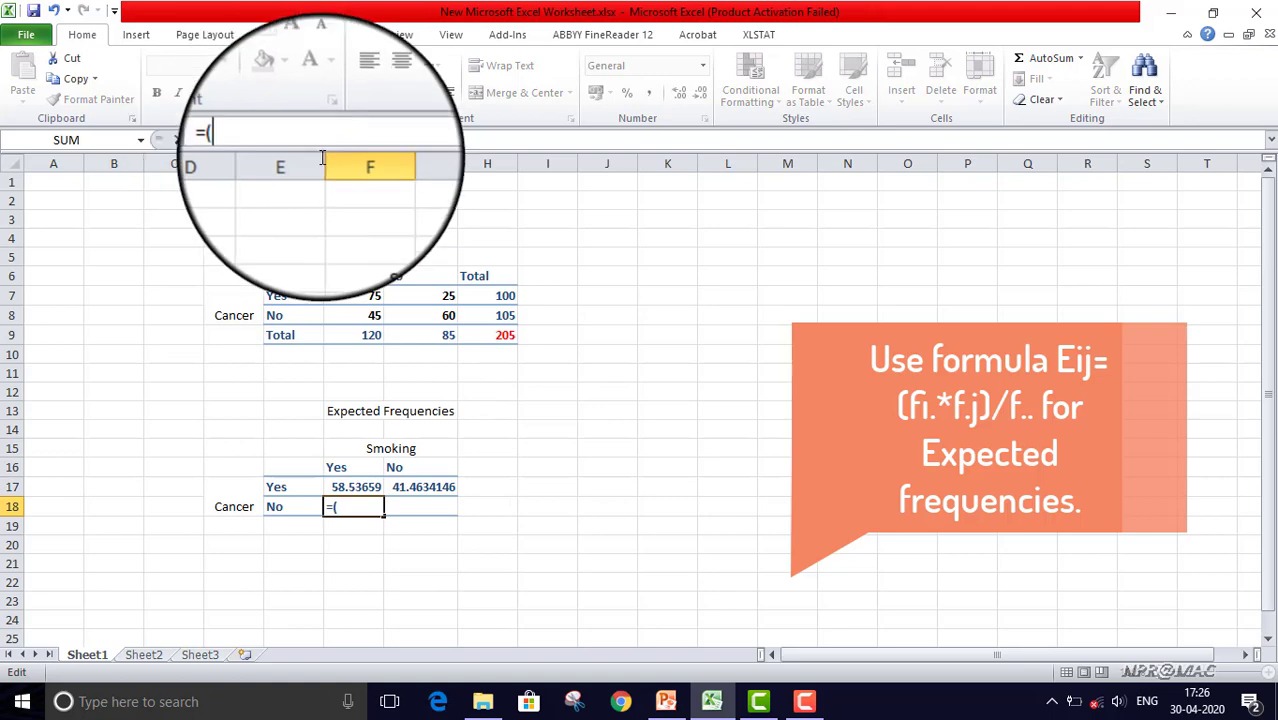
{"action": "left_click", "coordinate": [494, 315]}
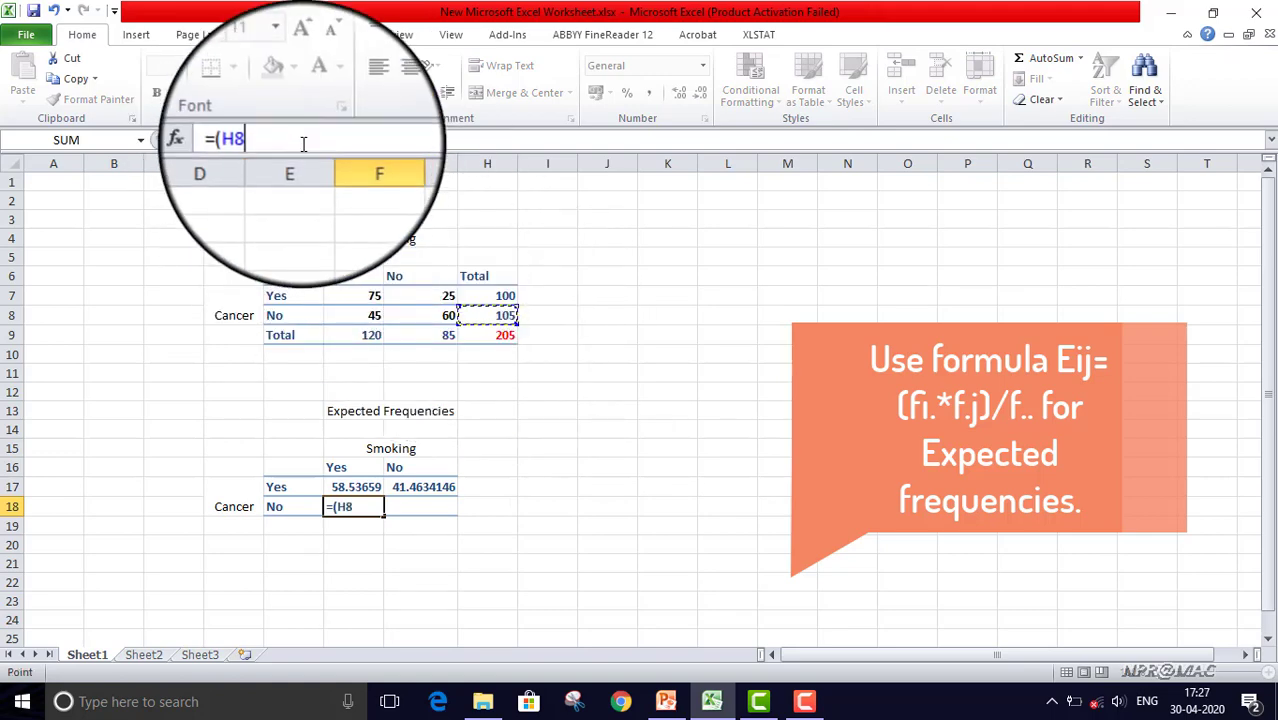
{"action": "type", "text": "*"}
{"action": "left_click", "coordinate": [354, 335]}
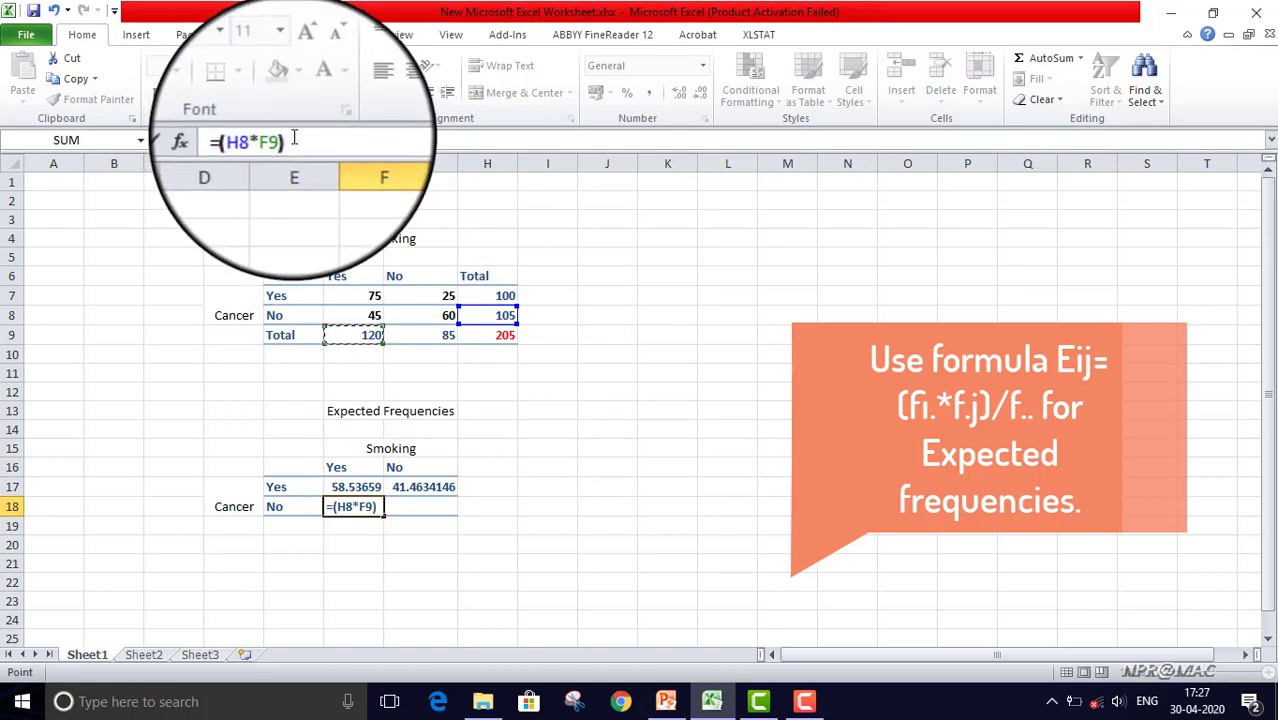
{"action": "type", "text": ")/"}
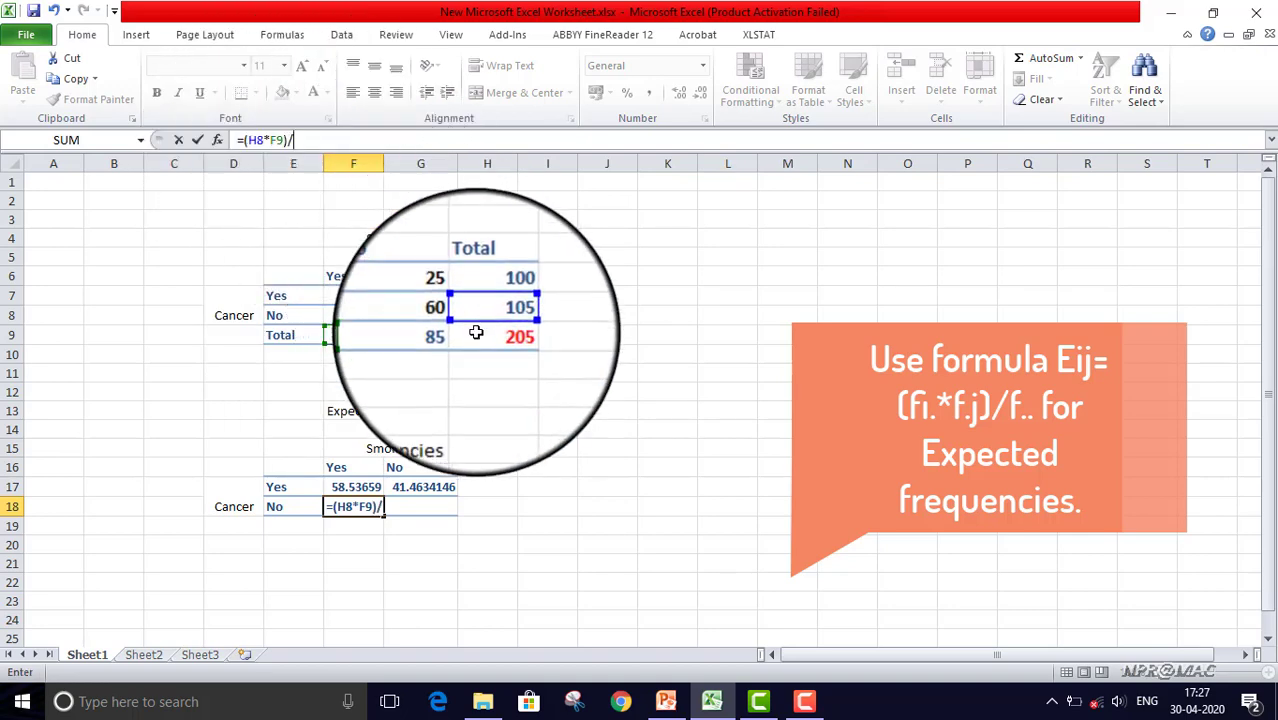
{"action": "left_click", "coordinate": [476, 334]}
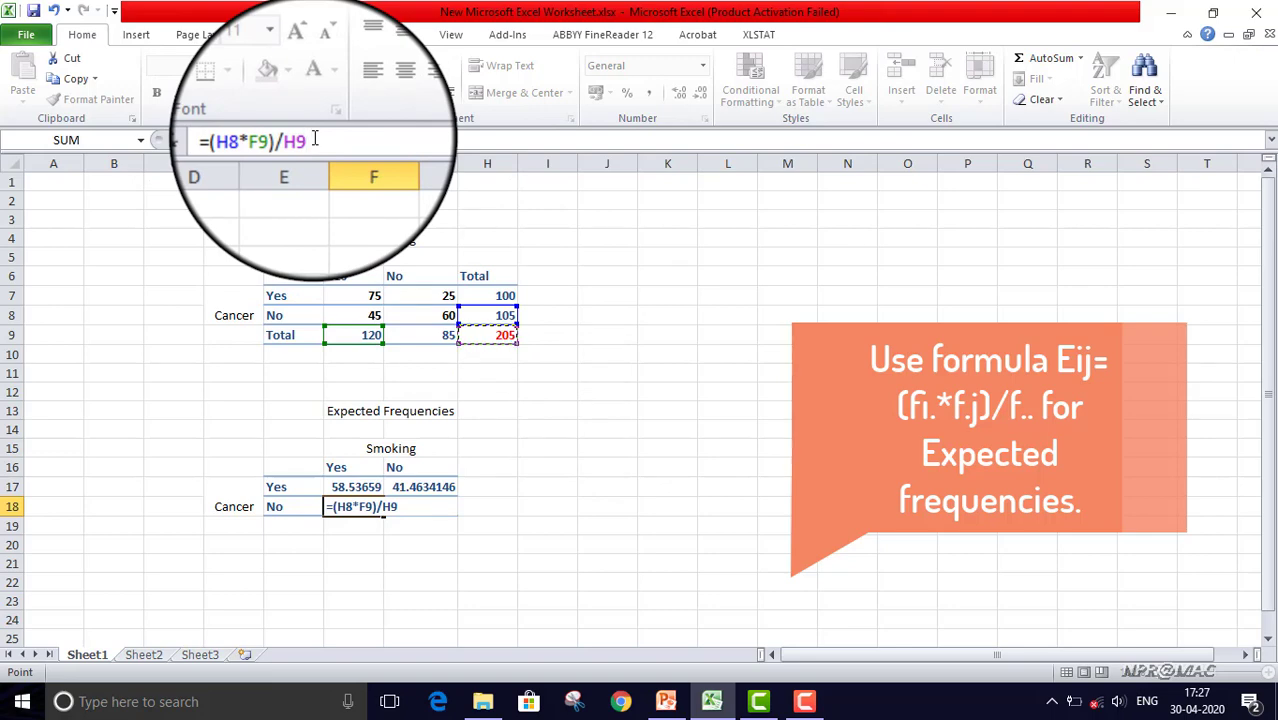
{"action": "key", "text": "Return"}
Step: Calculate the expected frequency for Cancer No, Smoking No in G18 with the formula =(H8*G9)/H9
{"action": "left_click", "coordinate": [433, 502]}
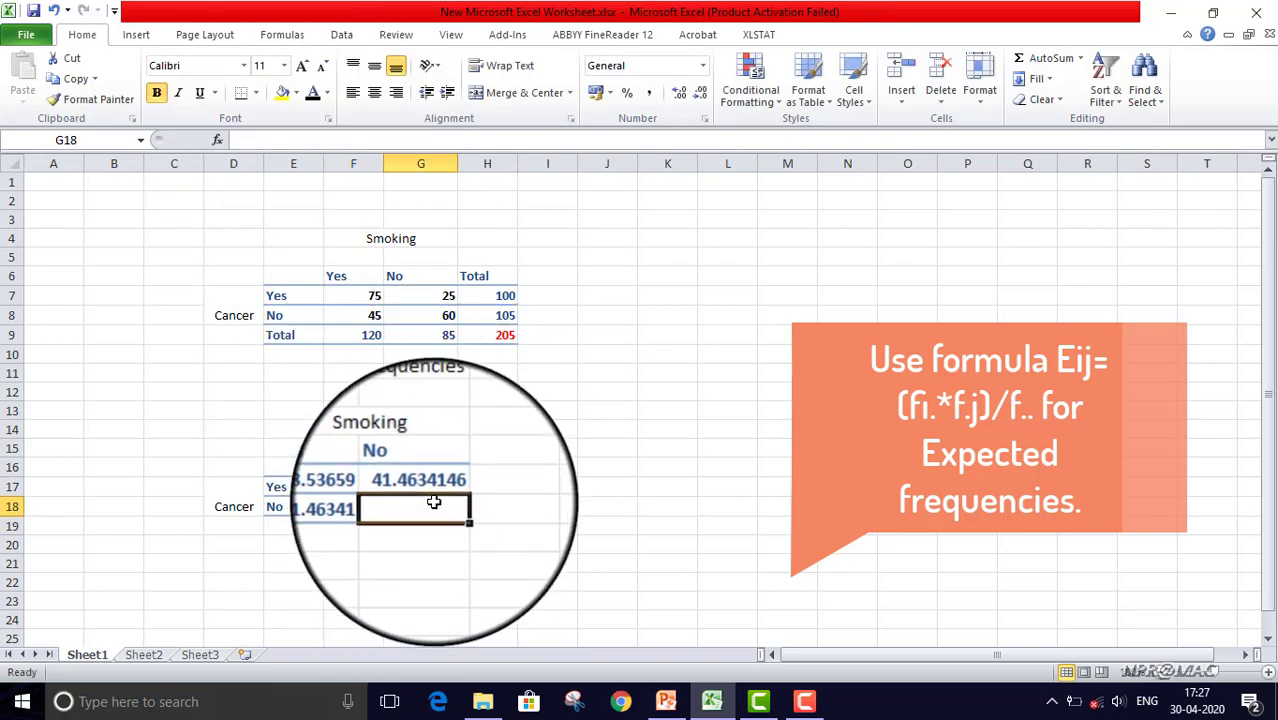
{"action": "type", "text": "=(H8*"}
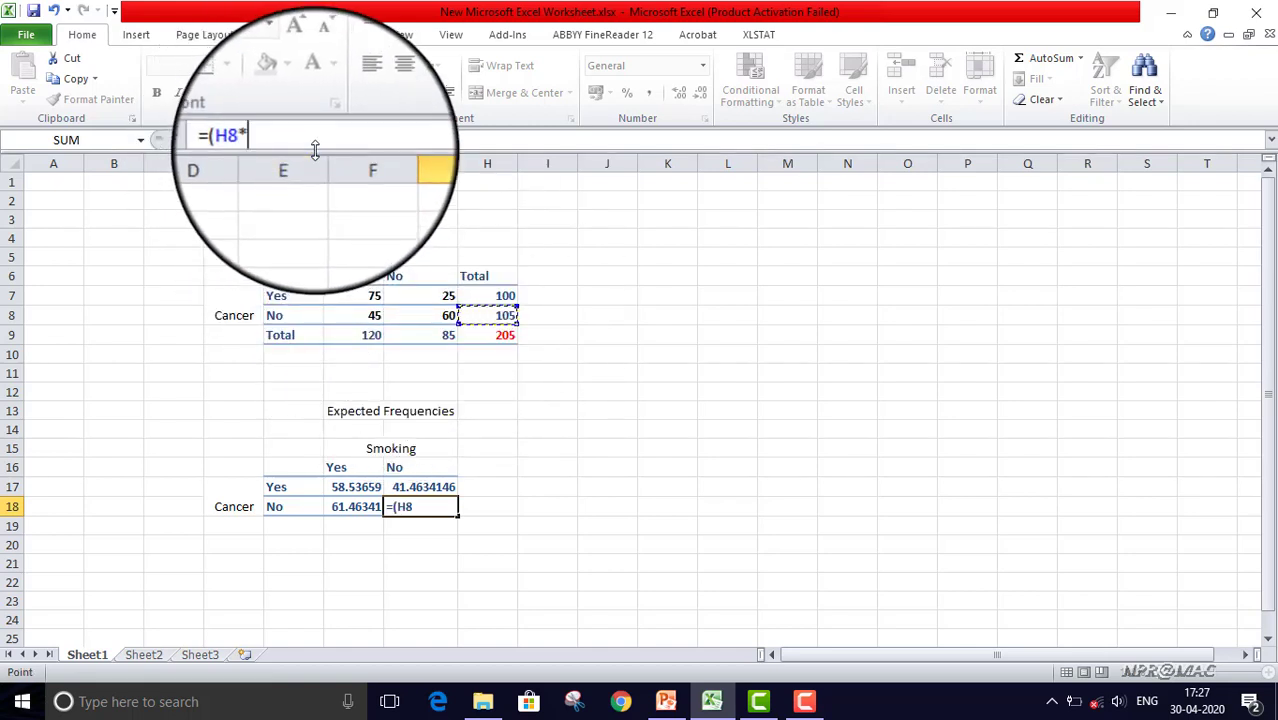
{"action": "left_click", "coordinate": [425, 334]}
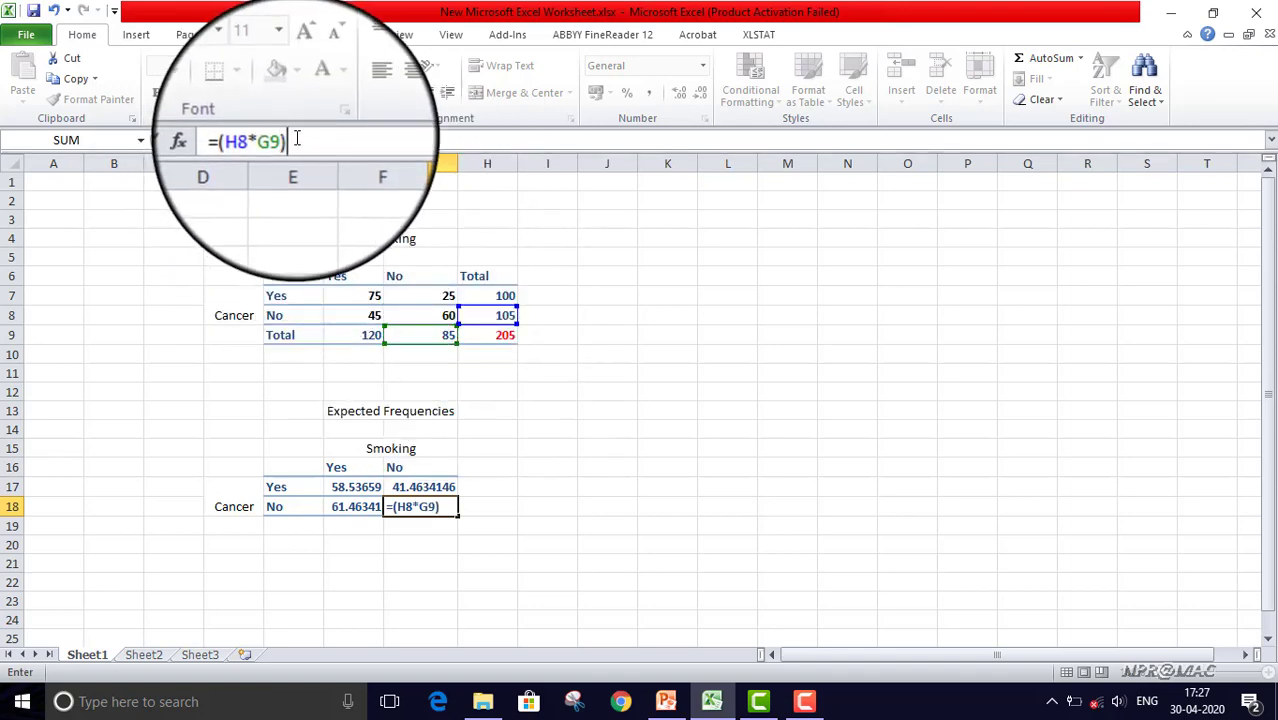
{"action": "left_click", "coordinate": [487, 334]}
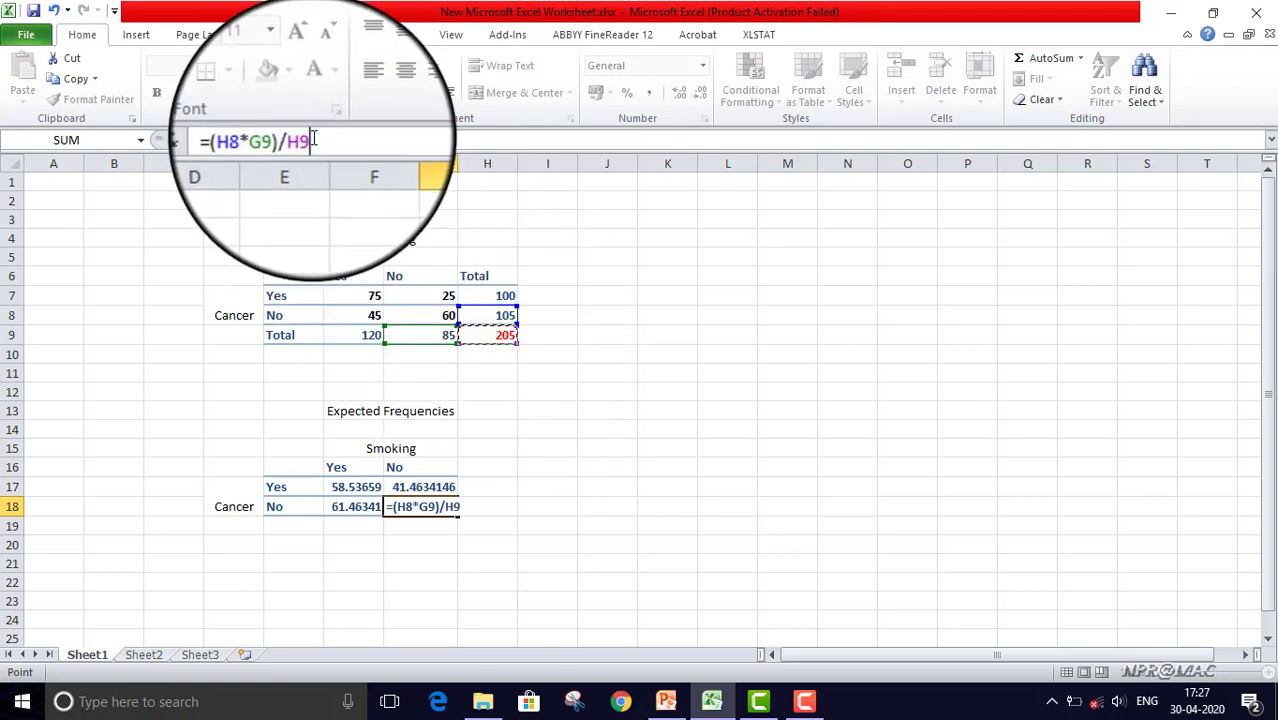
{"action": "key", "text": "Return"}
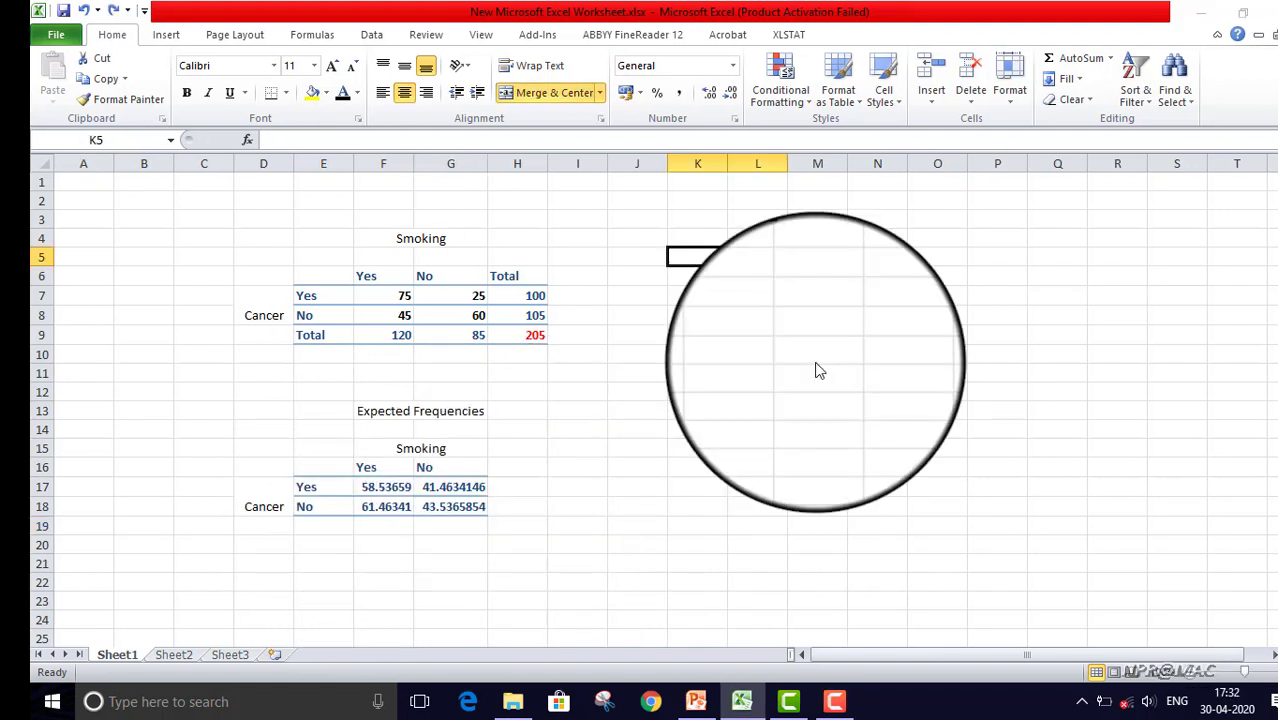
Step: Calculate the fij-Eij difference for Cancer Yes, Smoking Yes in K6 with the formula =(F7-F17)
{"action": "key", "text": "Down"}
{"action": "key", "text": "Down"}
{"action": "key", "text": "Right"}
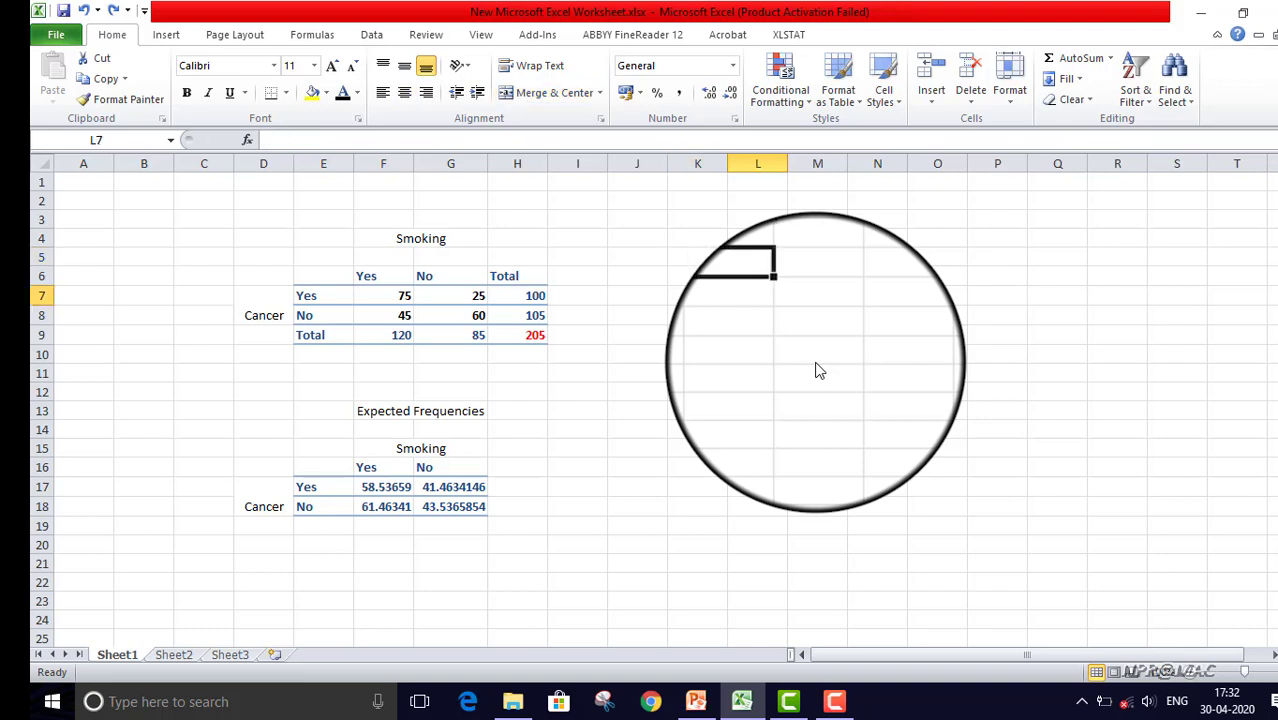
{"action": "left_click", "coordinate": [710, 274]}
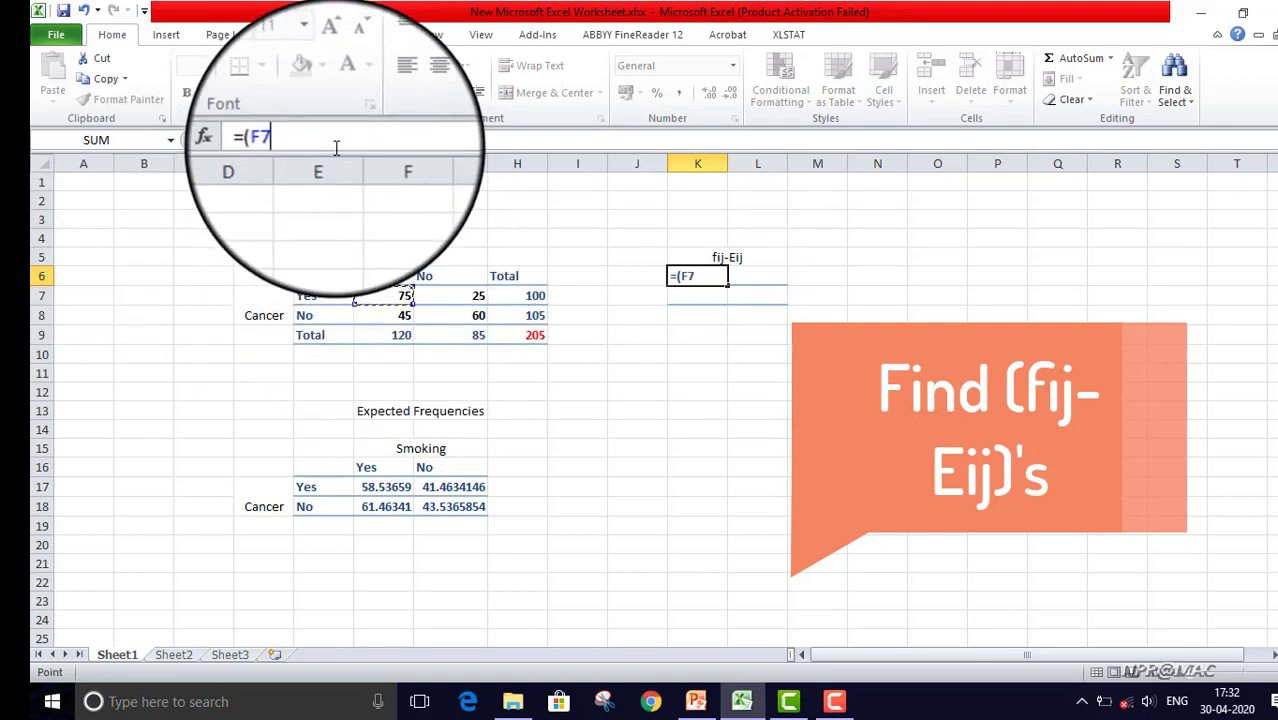
{"action": "left_click", "coordinate": [385, 487]}
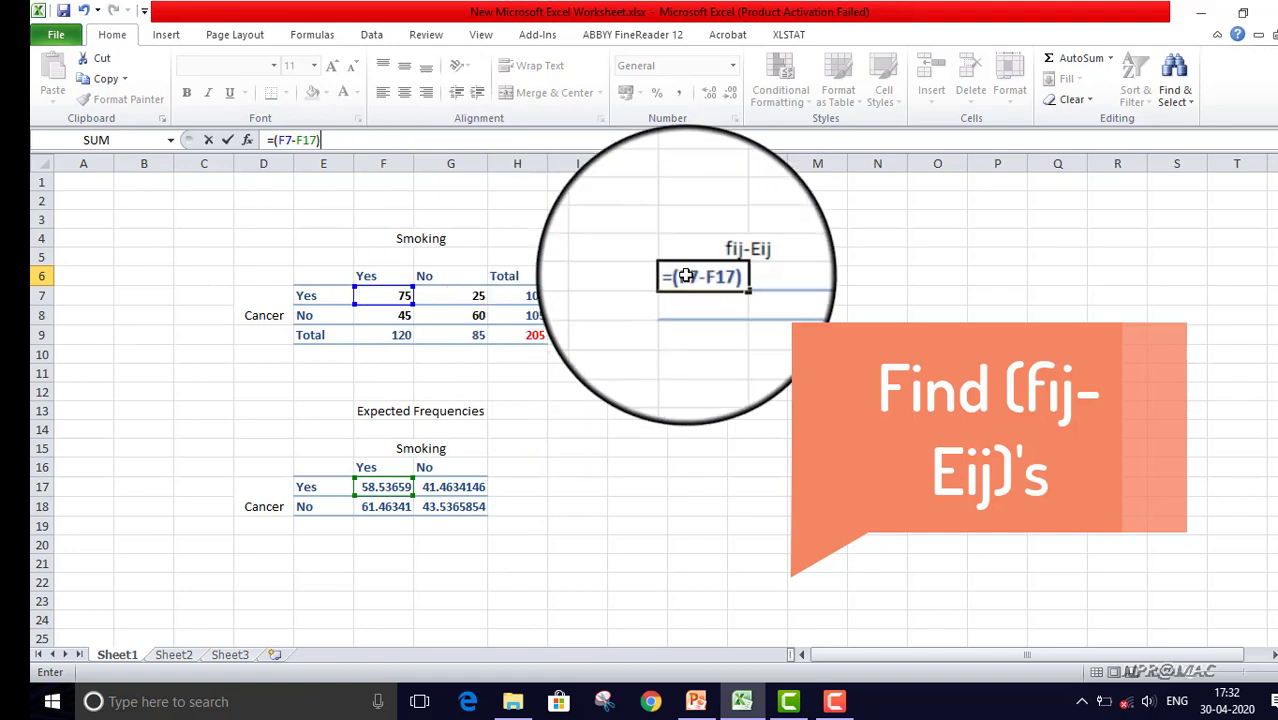
{"action": "key", "text": "Return"}
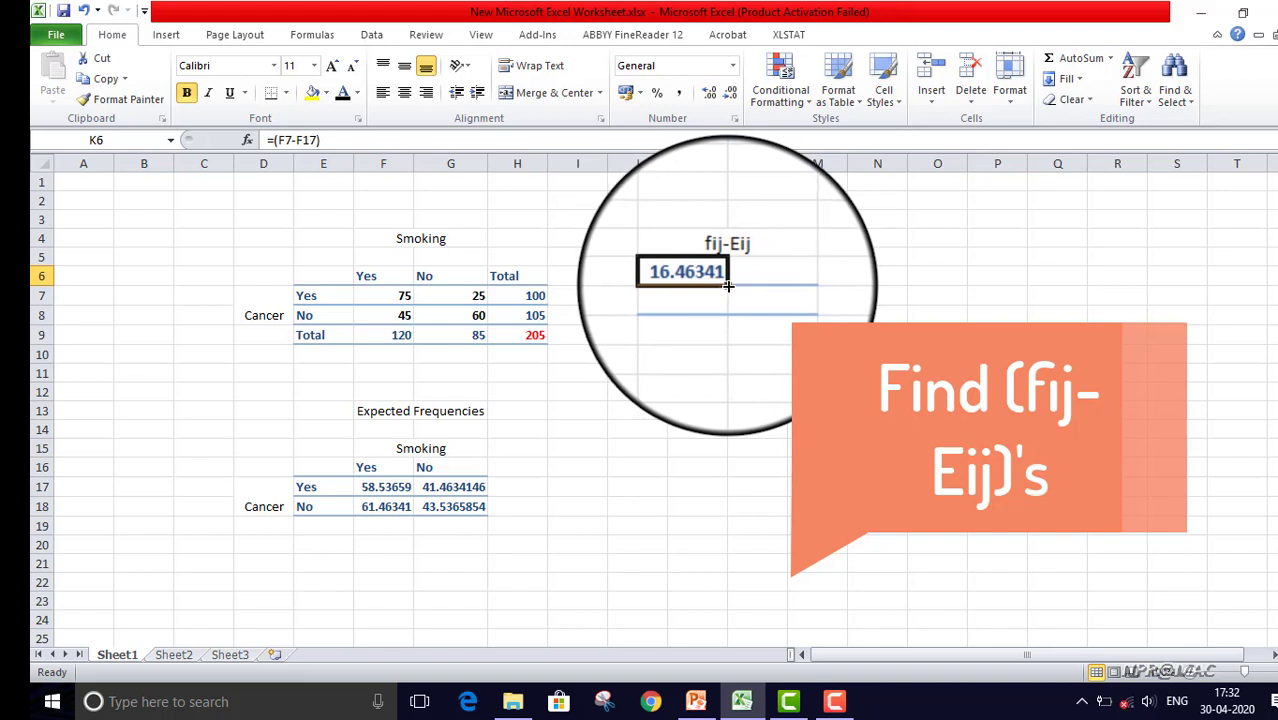
Step: Fill the K6 difference formula across K6:L7 and check the copied formulas
{"action": "left_click_drag", "start_coordinate": [728, 286], "coordinate": [789, 298]}
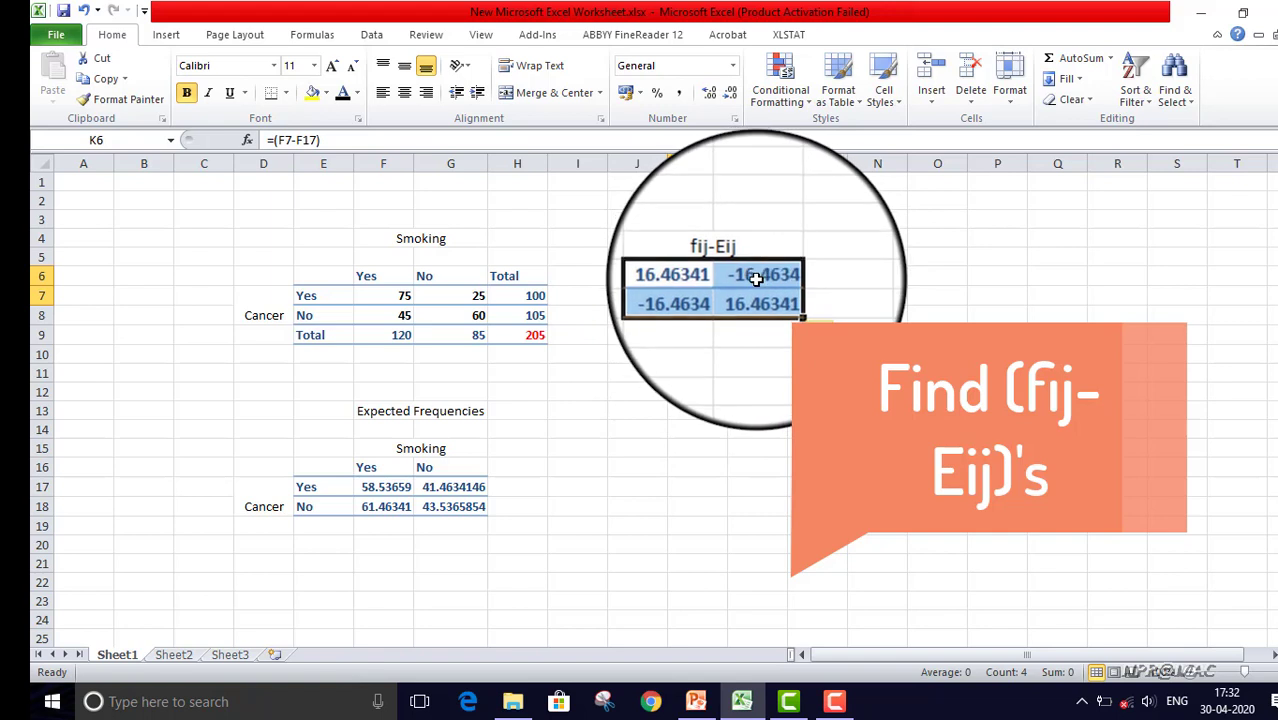
{"action": "left_click", "coordinate": [757, 278]}
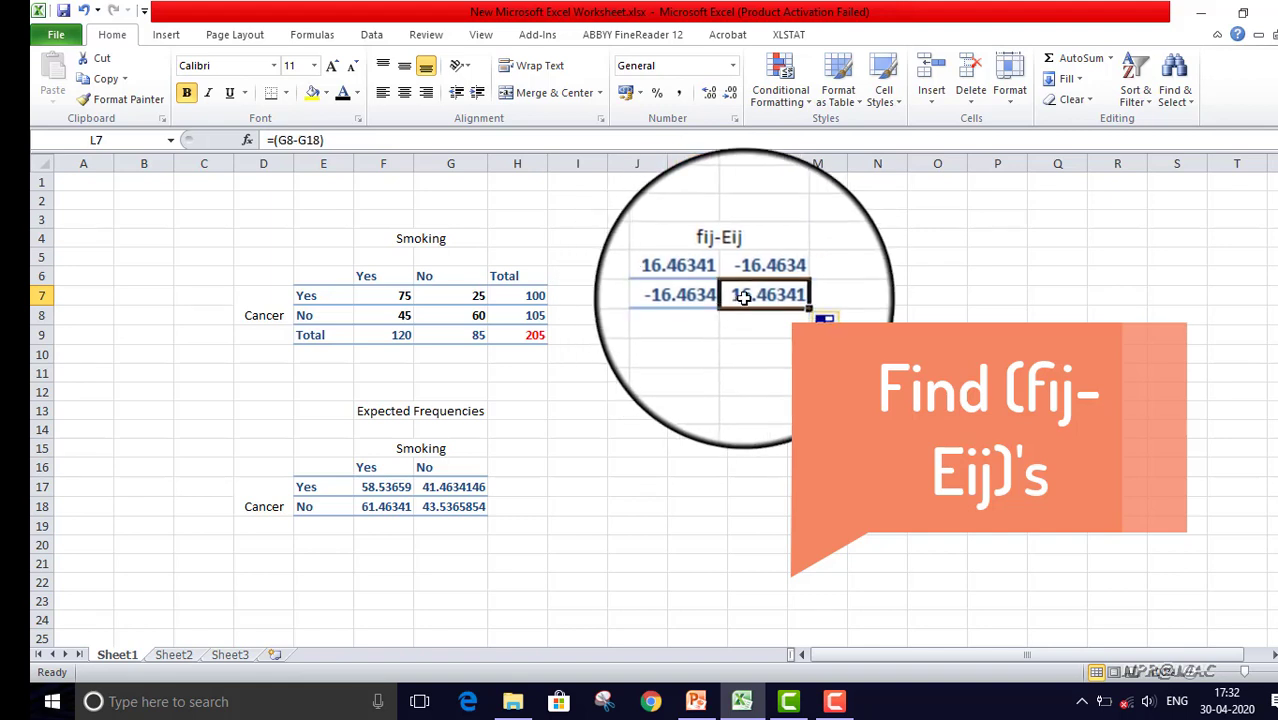
{"action": "left_click", "coordinate": [744, 321]}
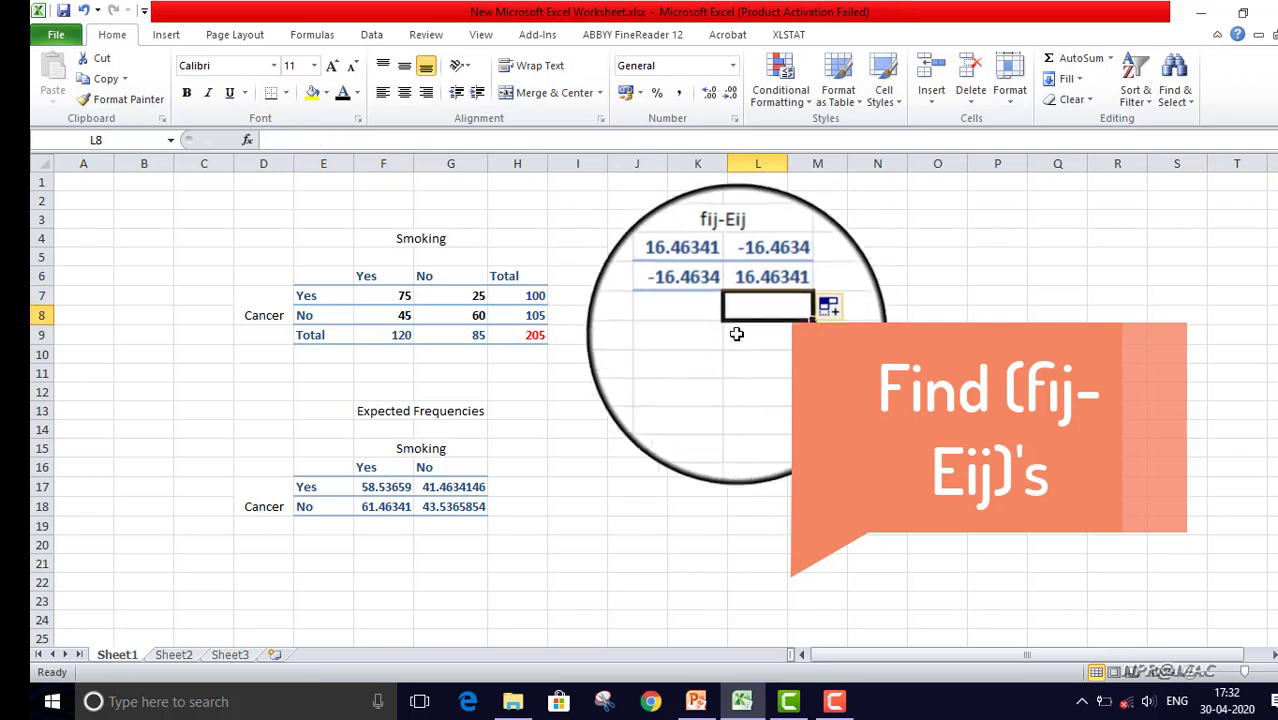
Step: Merge and center K9:L9 and enter the heading (fij-Eij)^2
{"action": "left_click", "coordinate": [710, 343]}
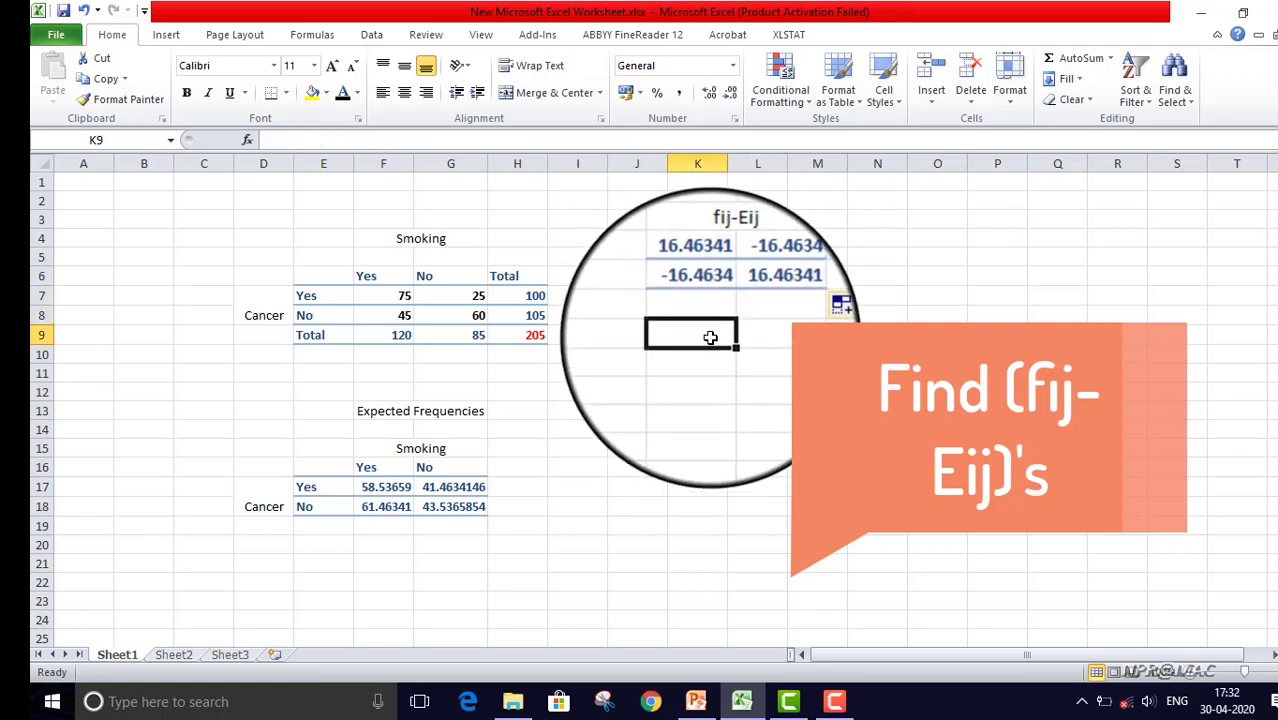
{"action": "left_click_drag", "start_coordinate": [710, 337], "coordinate": [745, 336]}
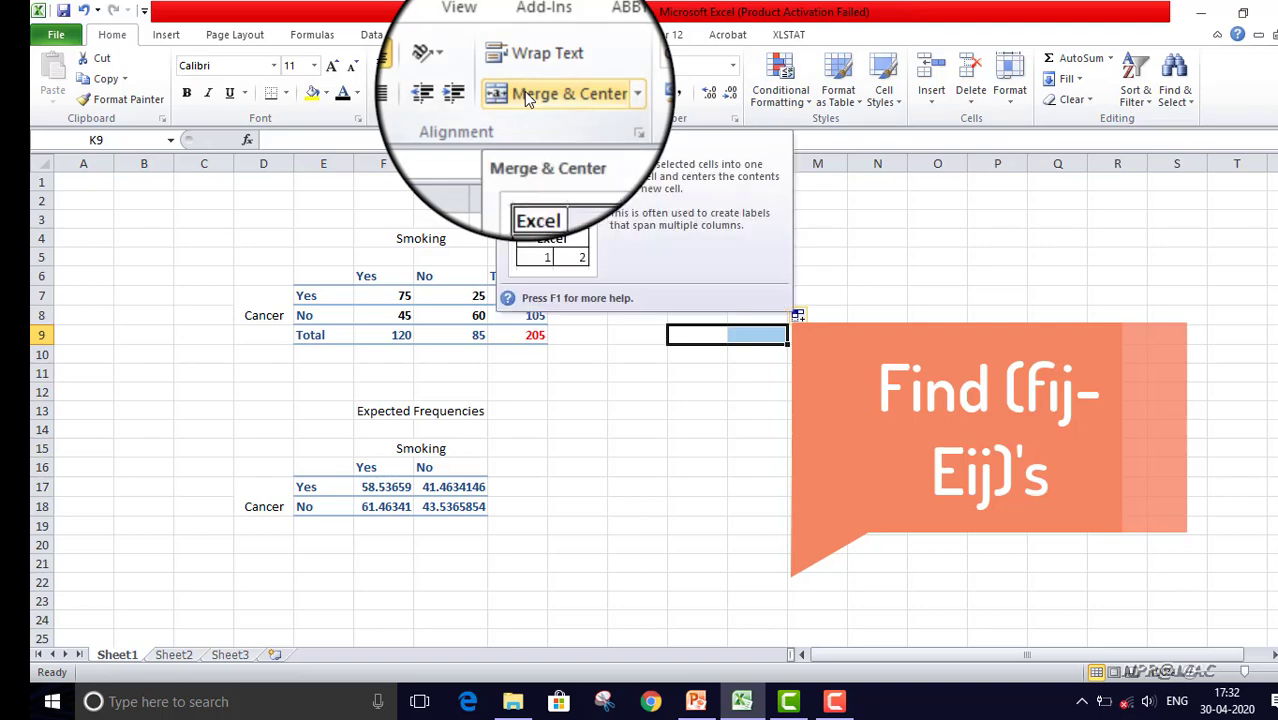
{"action": "left_click", "coordinate": [524, 91]}
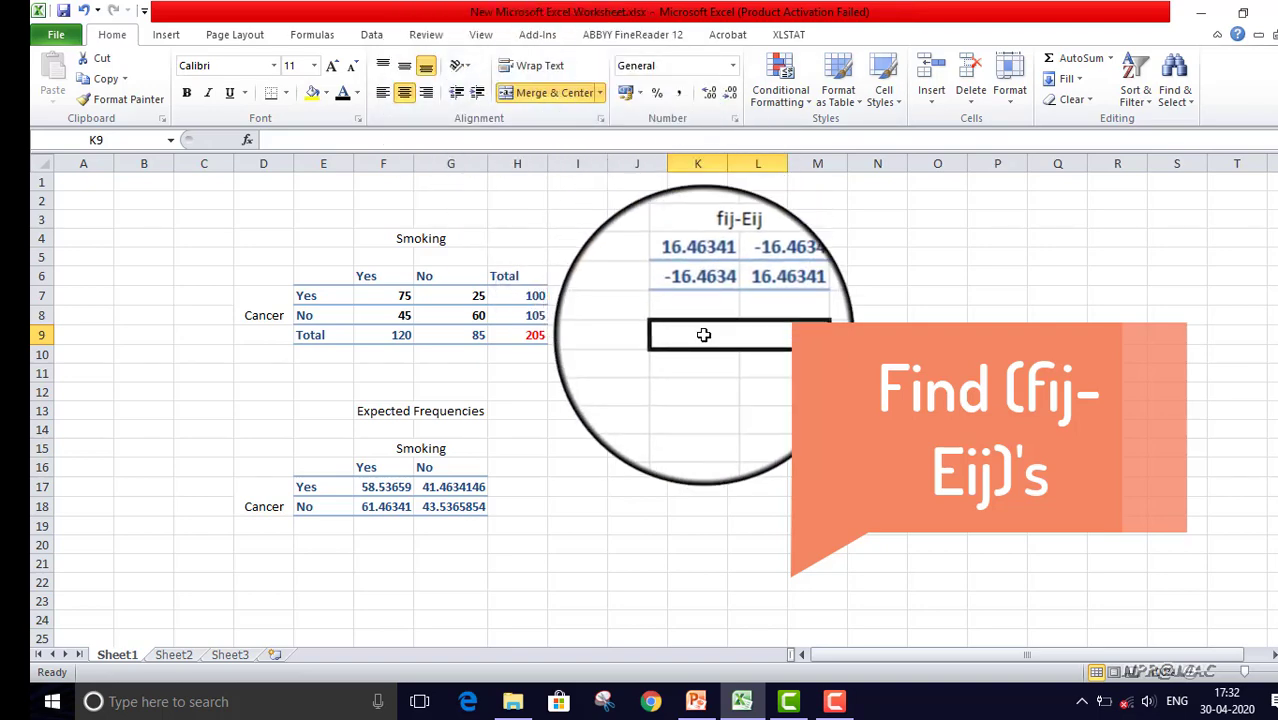
{"action": "type", "text": "(fij-"}
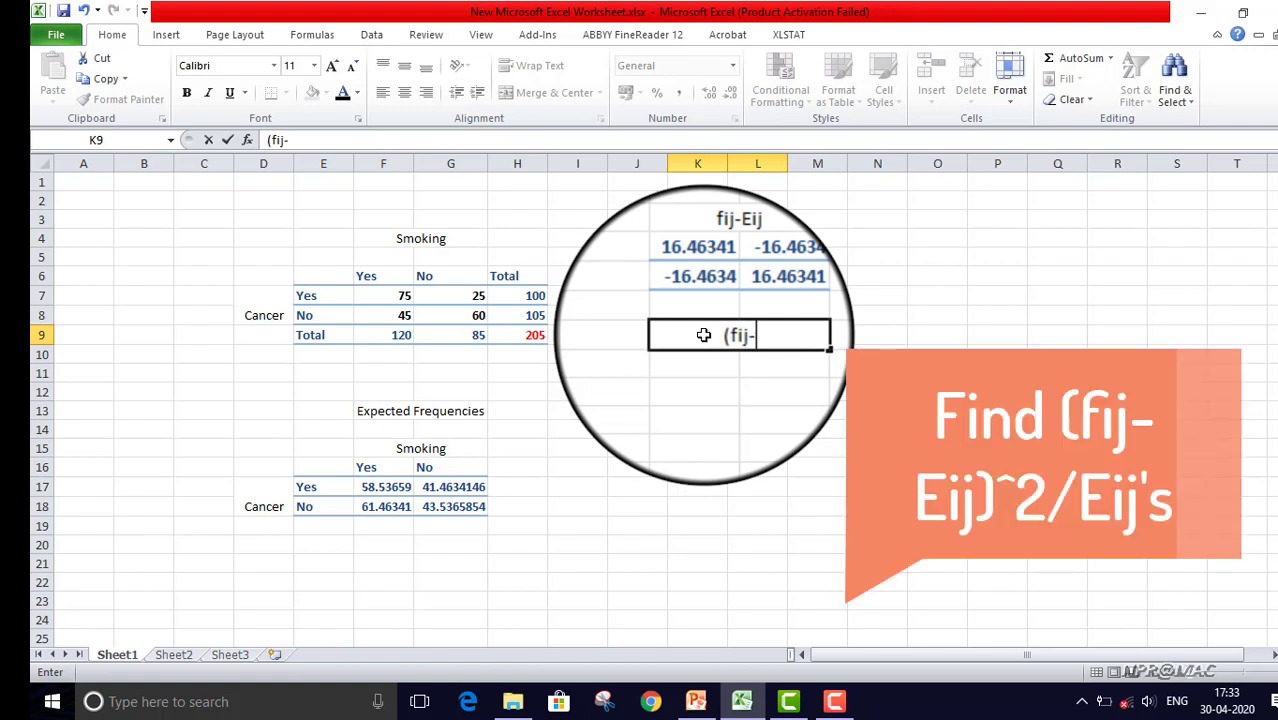
{"action": "type", "text": "Eij)"}
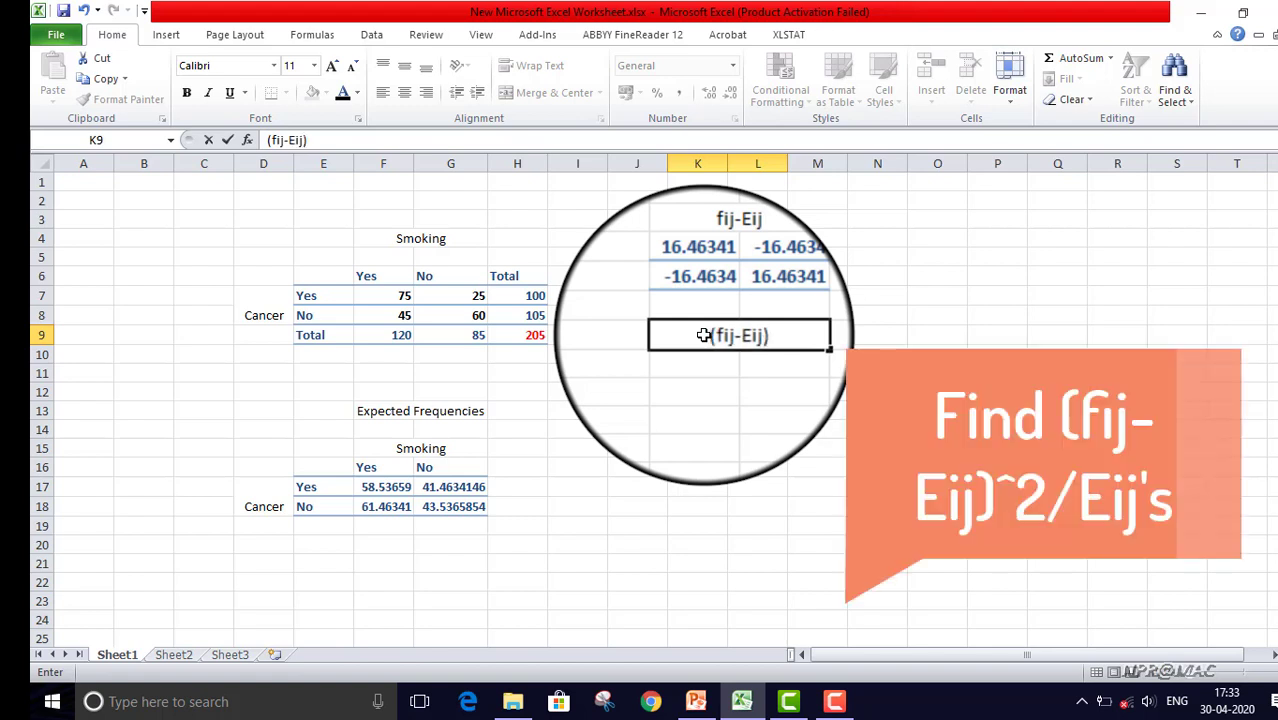
{"action": "type", "text": "^2"}
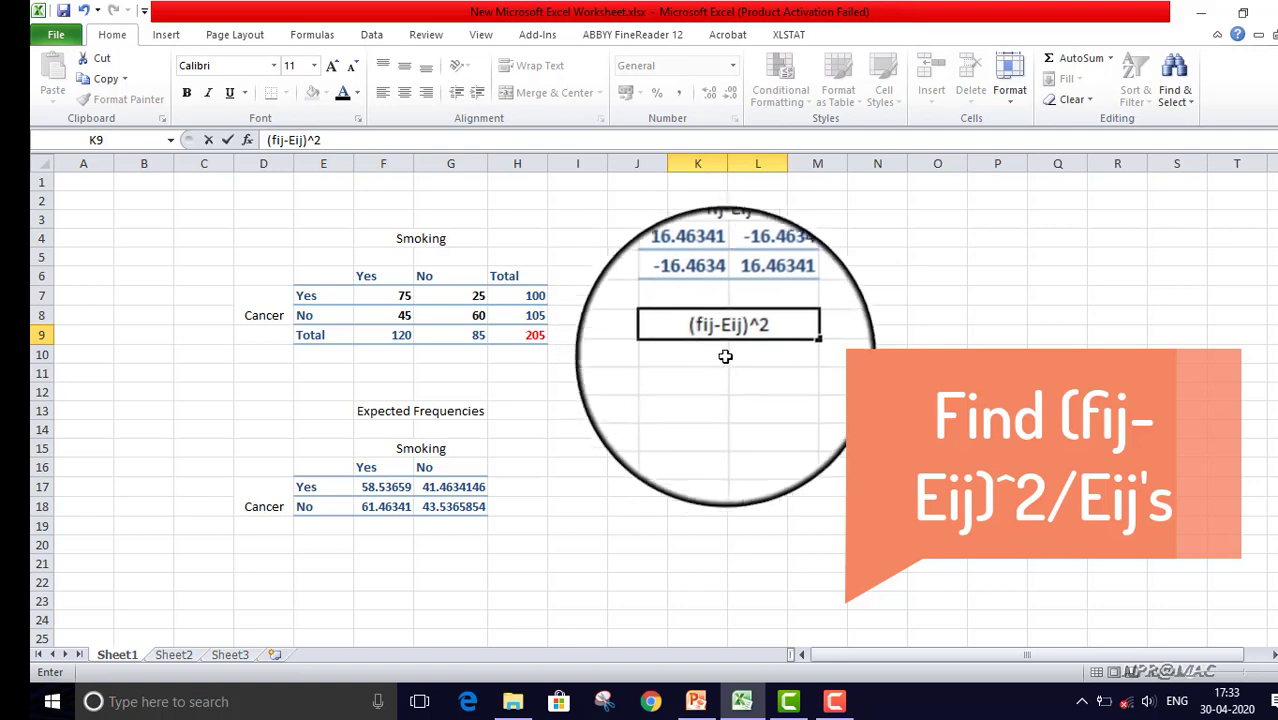
{"action": "key", "text": "Return"}
{"action": "key", "text": "Return"}
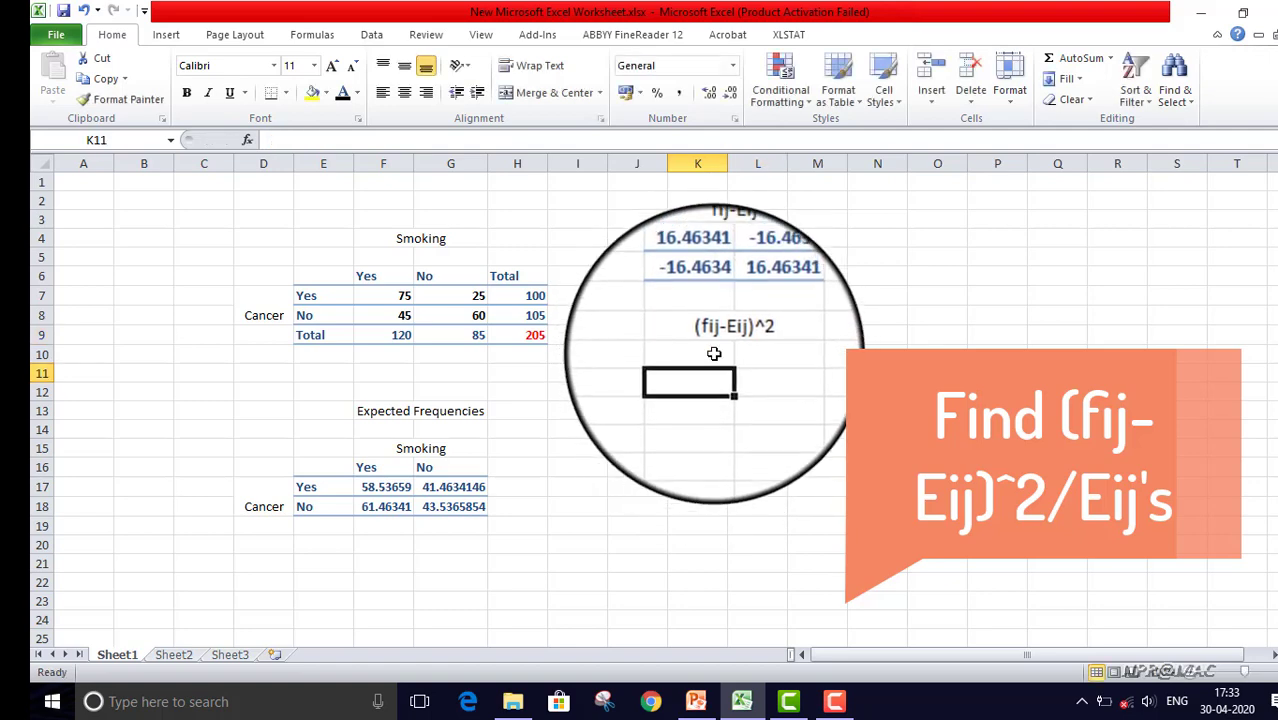
Step: Apply the Heading 3 cell style to the range K10:L11 below the (fij-Eij)^2 heading
{"action": "left_click_drag", "start_coordinate": [712, 357], "coordinate": [752, 372]}
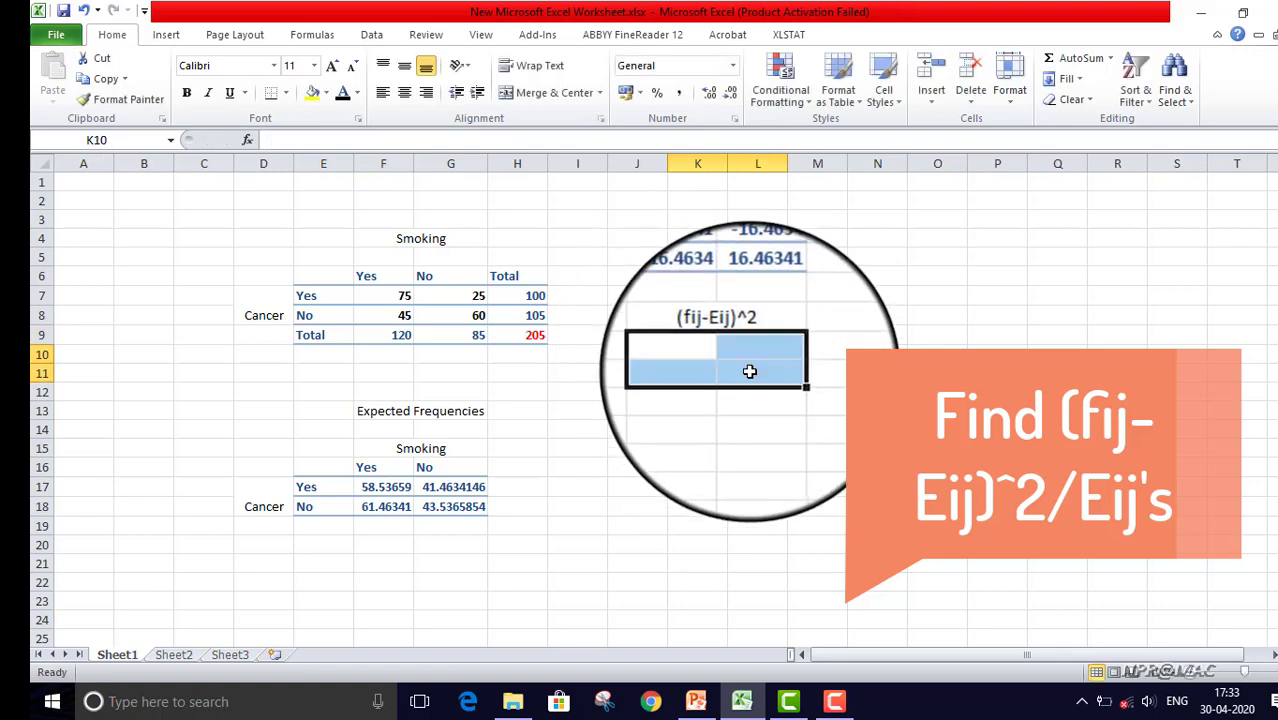
{"action": "left_click", "coordinate": [886, 113]}
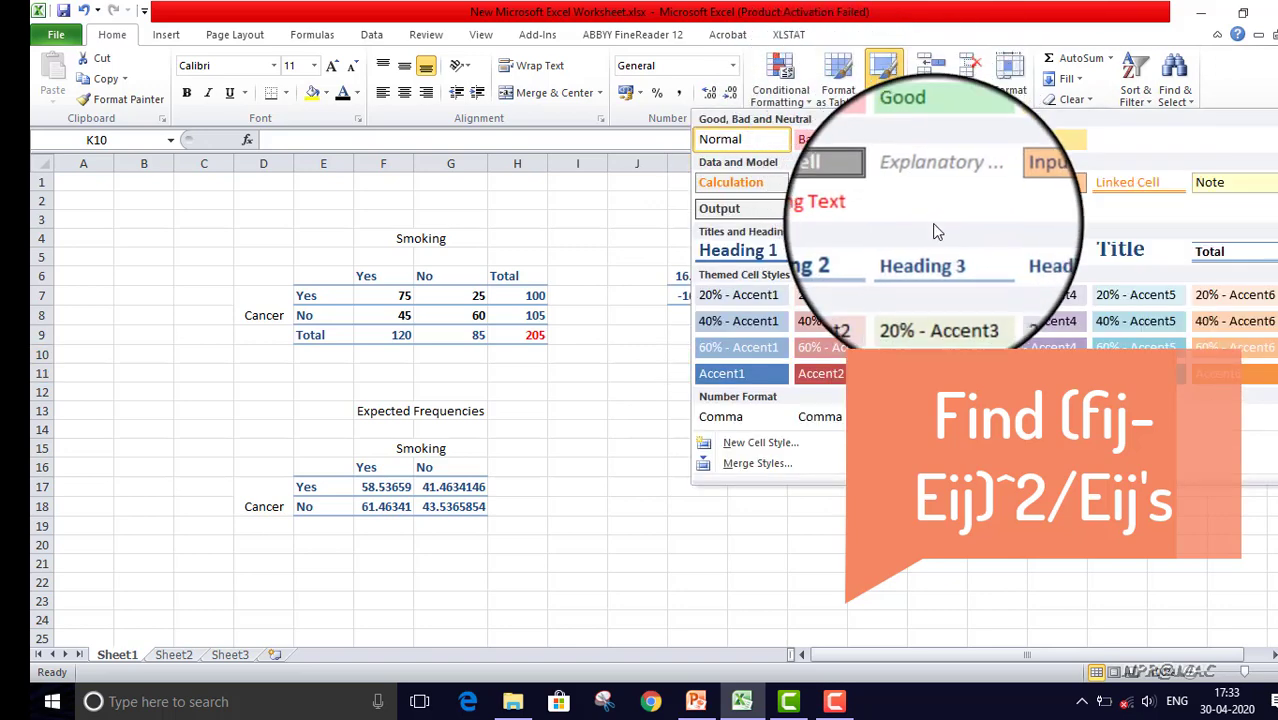
{"action": "left_click", "coordinate": [940, 250]}
Step: Calculate the squared difference divided by the expected frequency in K10 with the formula =POWER(K6,2)/F17
{"action": "left_click", "coordinate": [707, 360]}
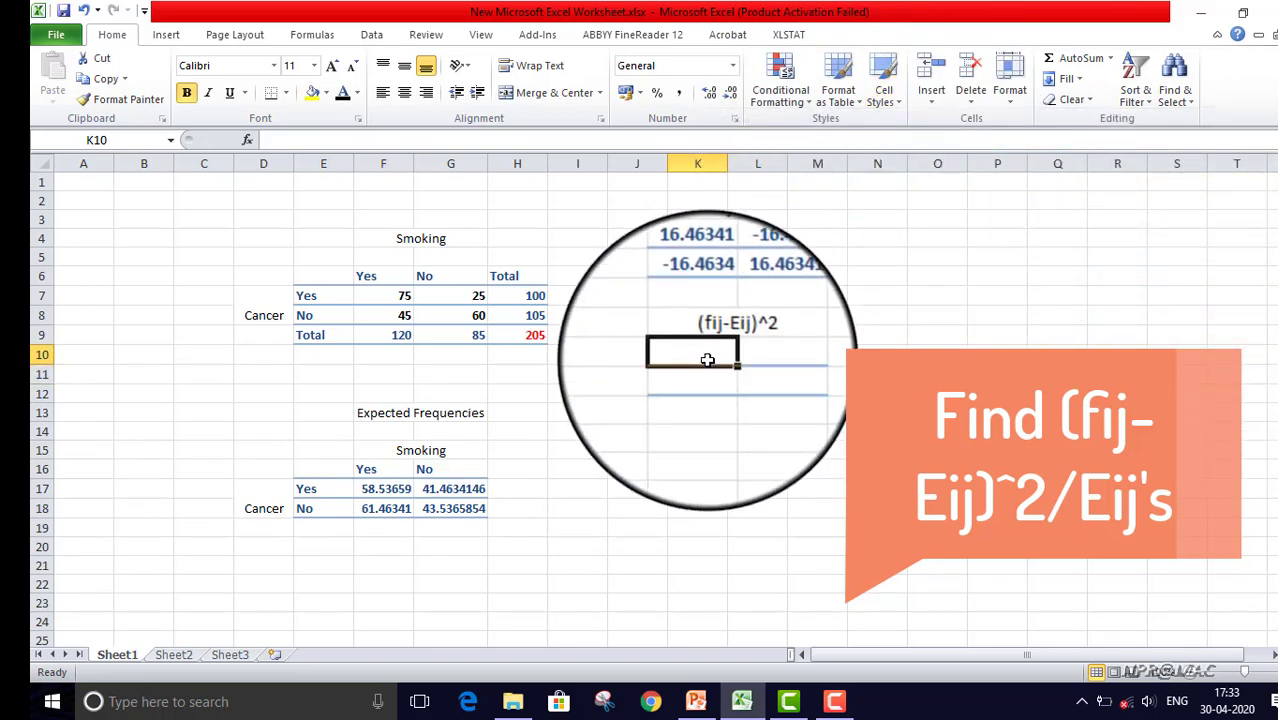
{"action": "type", "text": "="}
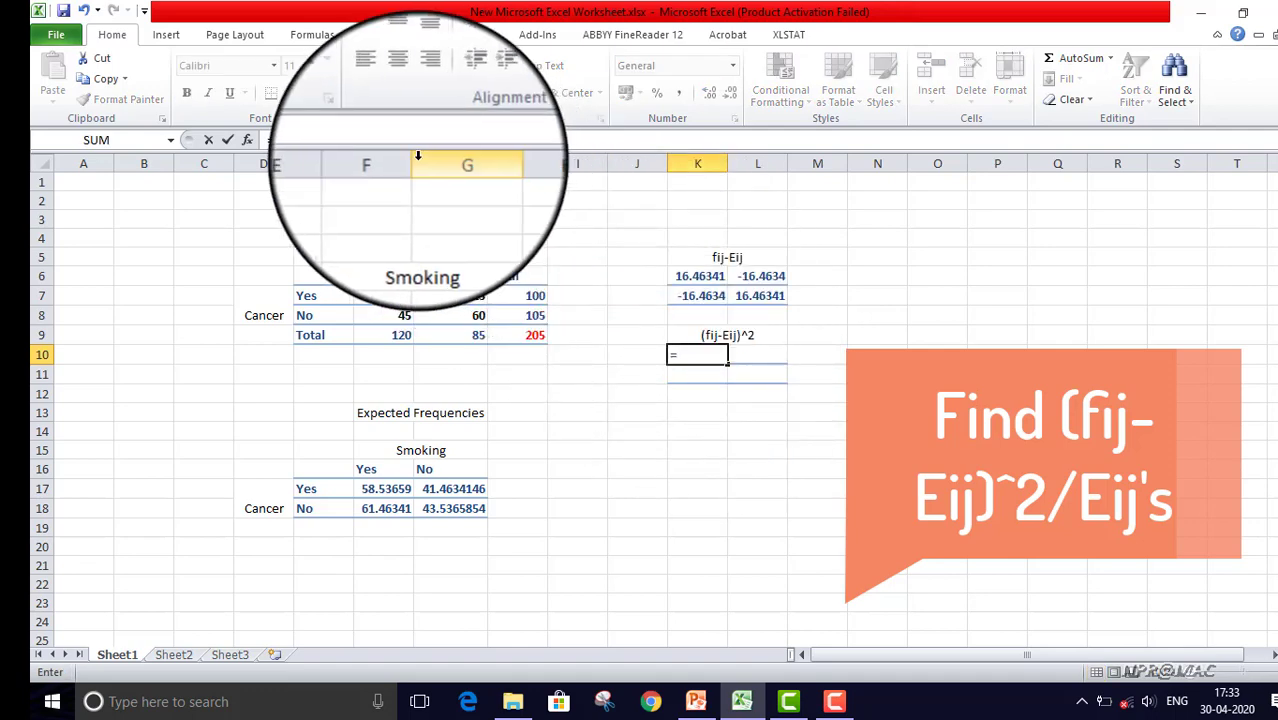
{"action": "left_click", "coordinate": [325, 145]}
{"action": "type", "text": "p"}
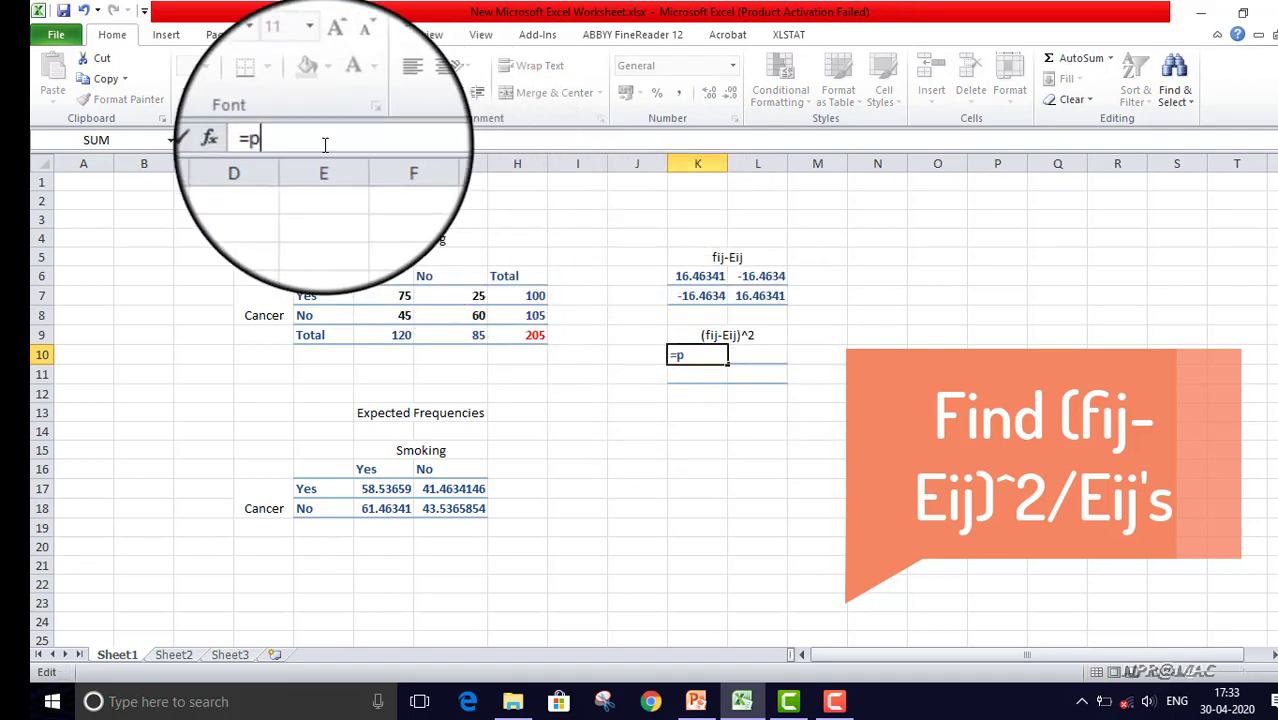
{"action": "type", "text": "o"}
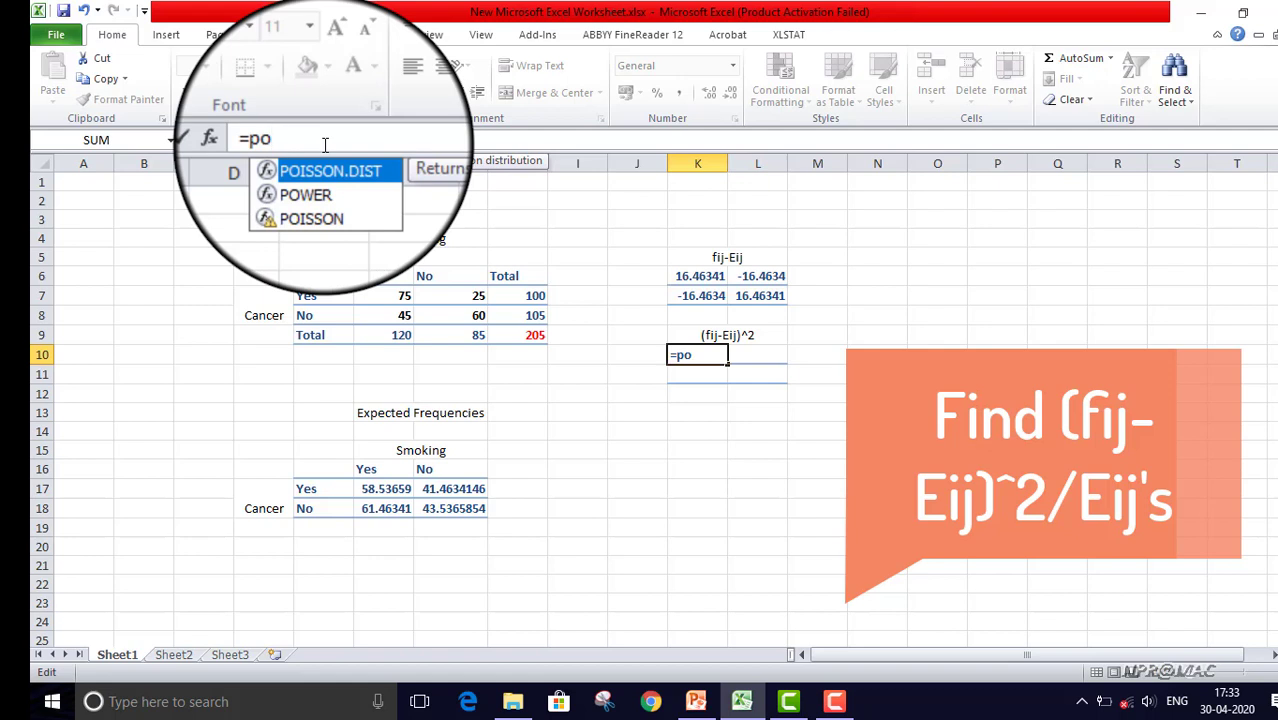
{"action": "left_click", "coordinate": [322, 182]}
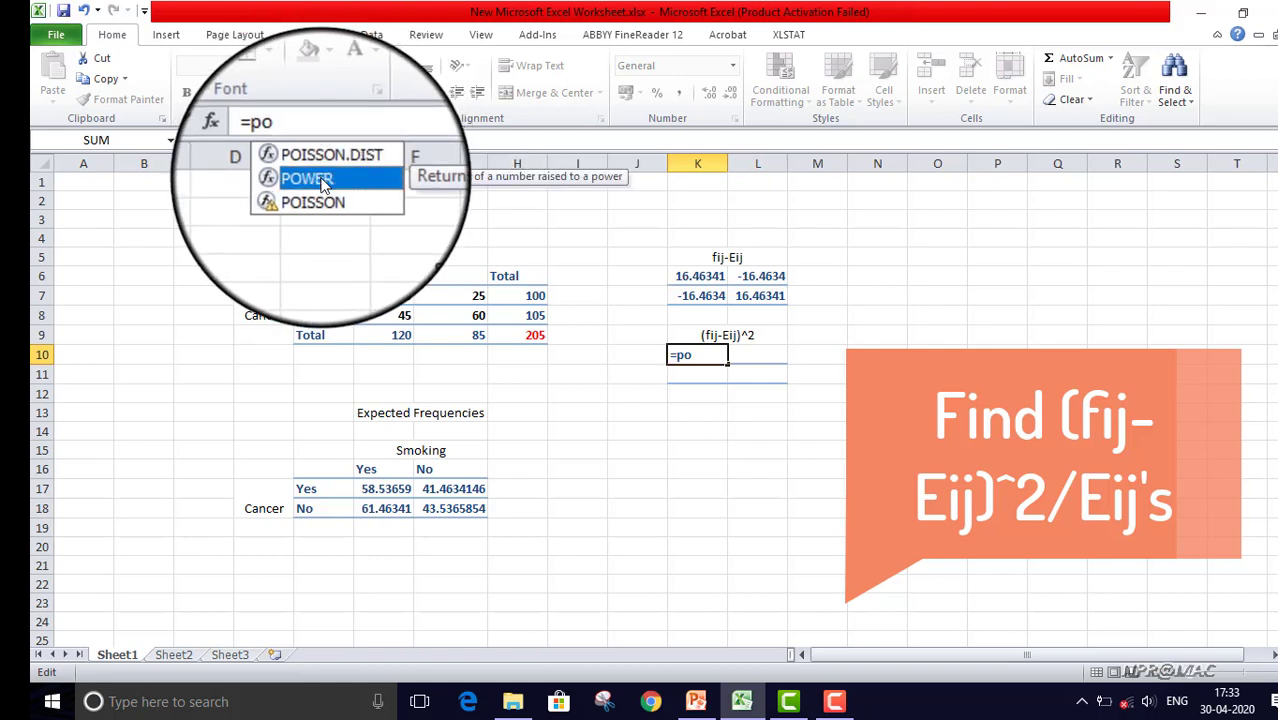
{"action": "double_click", "coordinate": [322, 182]}
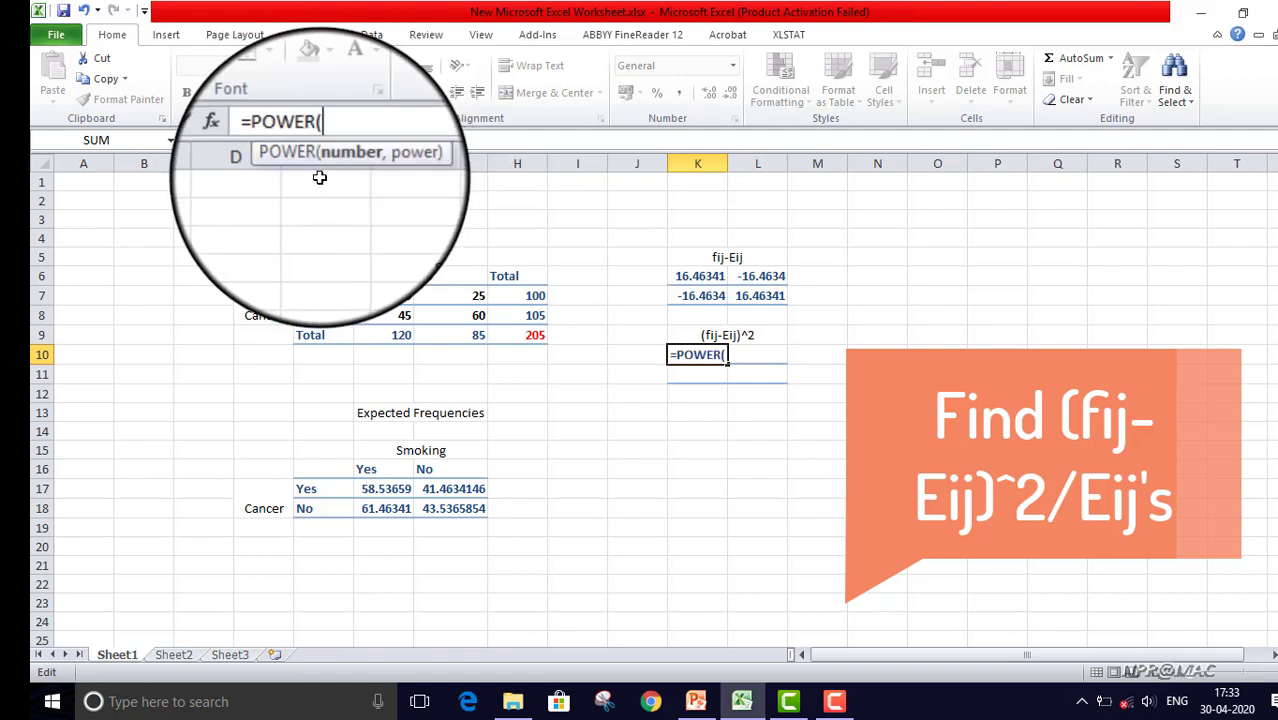
{"action": "left_click", "coordinate": [700, 276]}
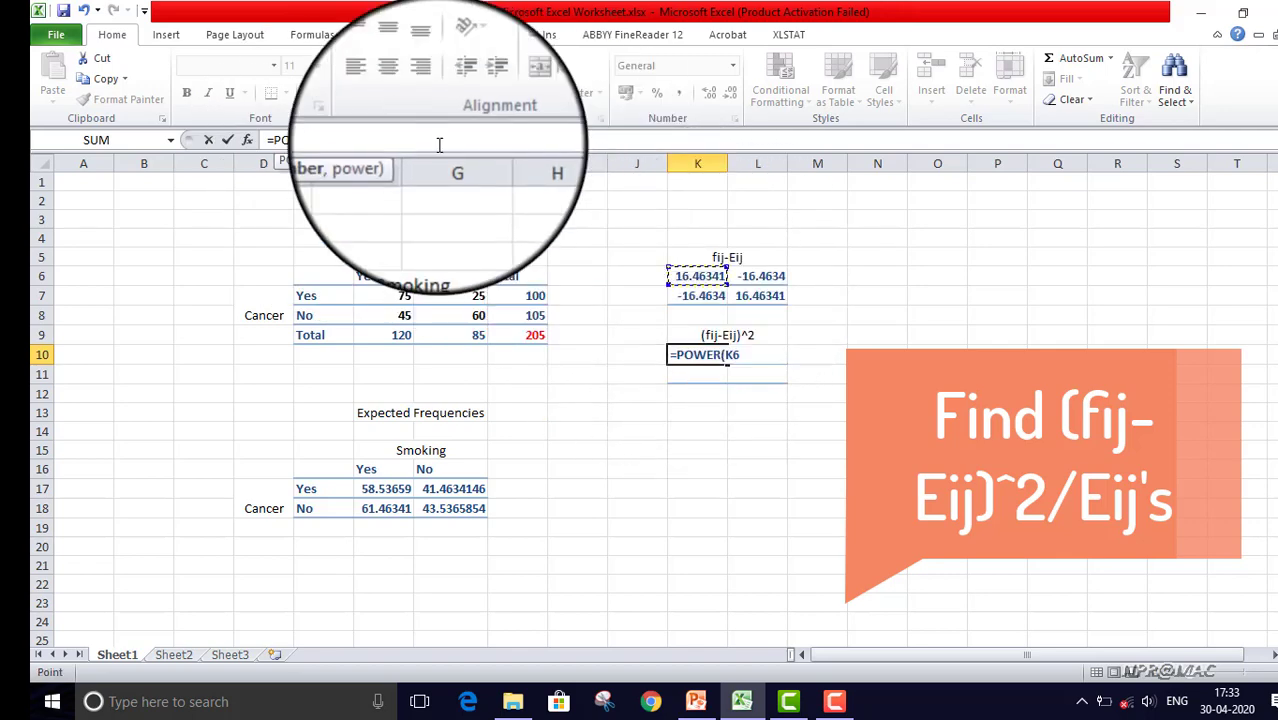
{"action": "type", "text": ",2"}
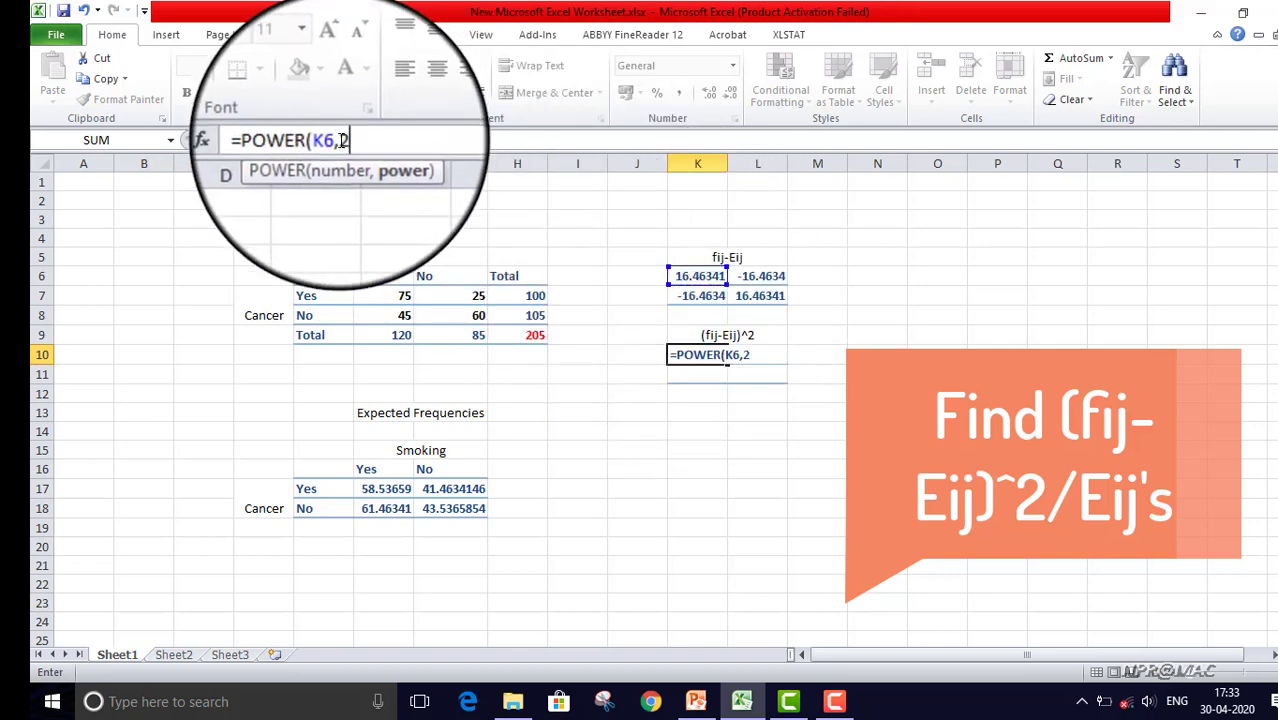
{"action": "type", "text": ")"}
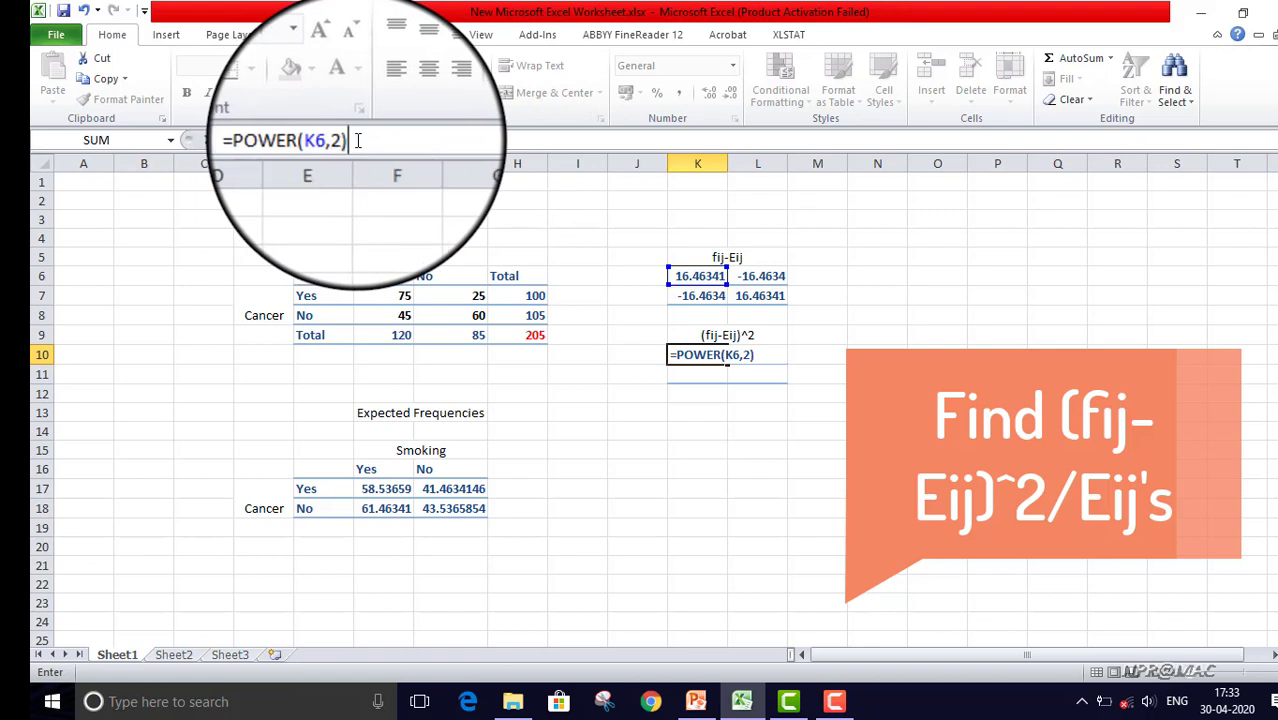
{"action": "type", "text": "/"}
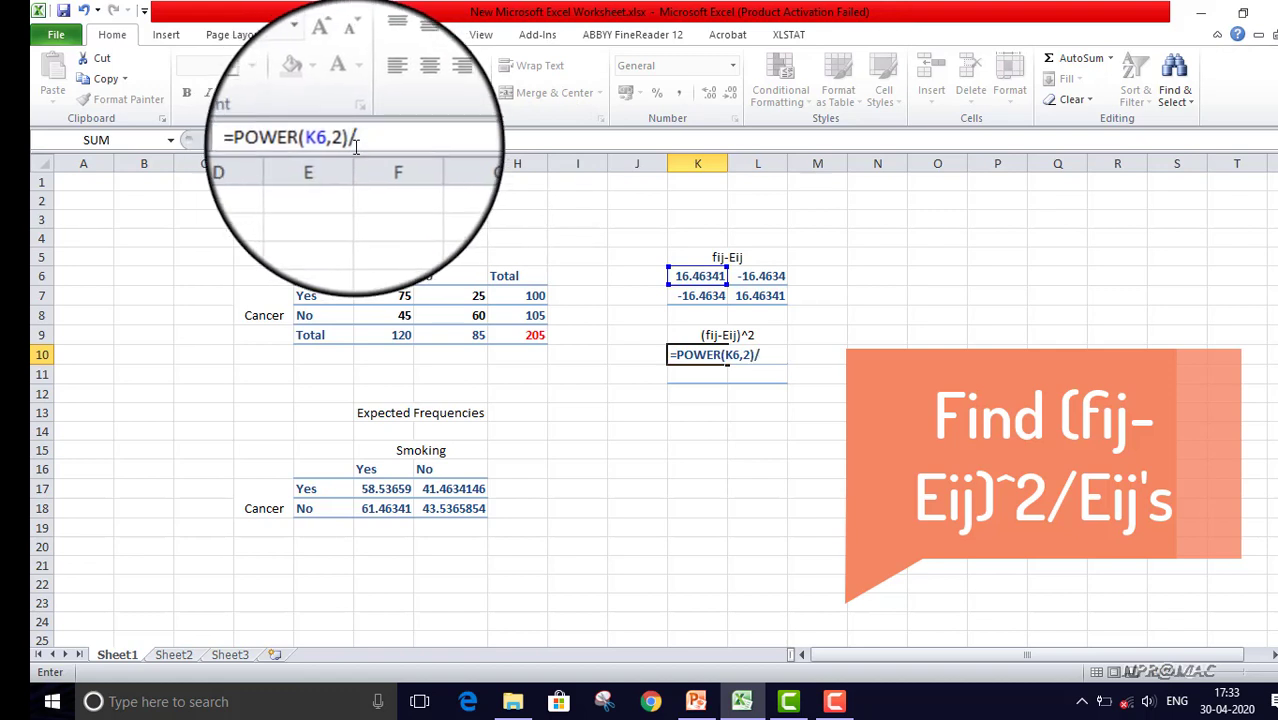
{"action": "left_click", "coordinate": [376, 489]}
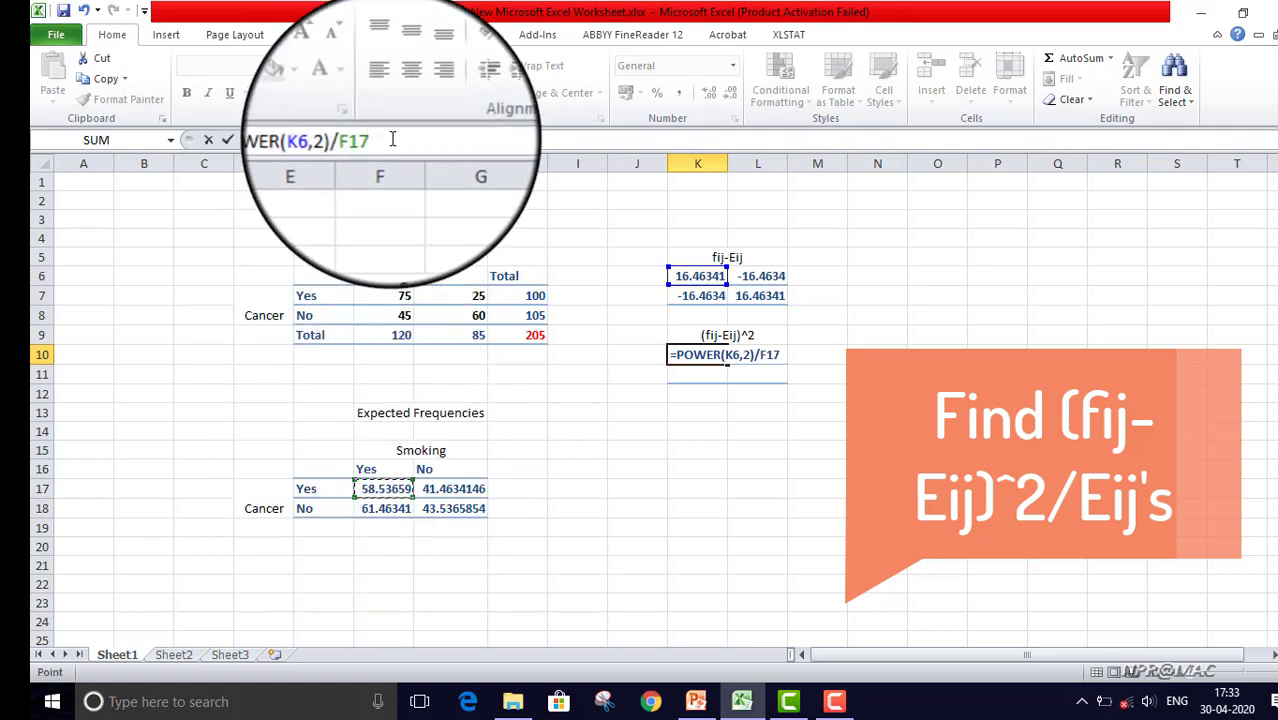
{"action": "key", "text": "Return"}
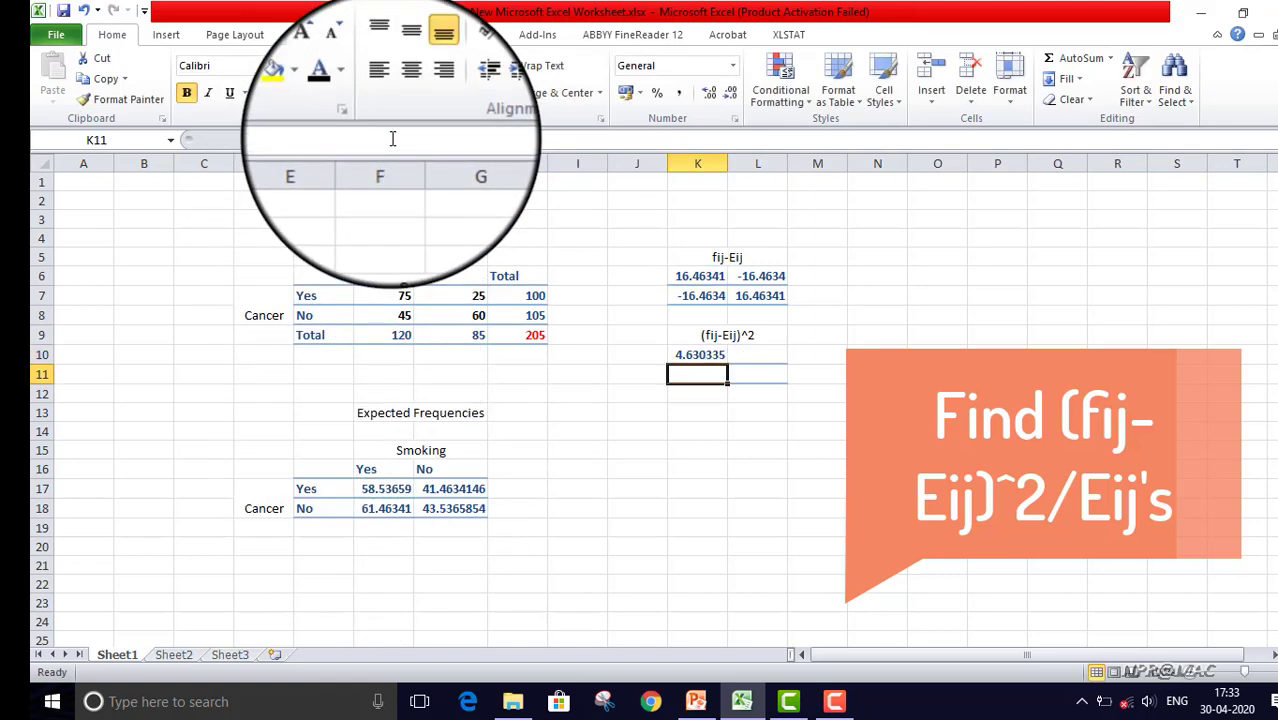
Step: Fill the K10 formula across K10:L11 and check the copied formulas in L10, K11 and L11
{"action": "left_click", "coordinate": [705, 355]}
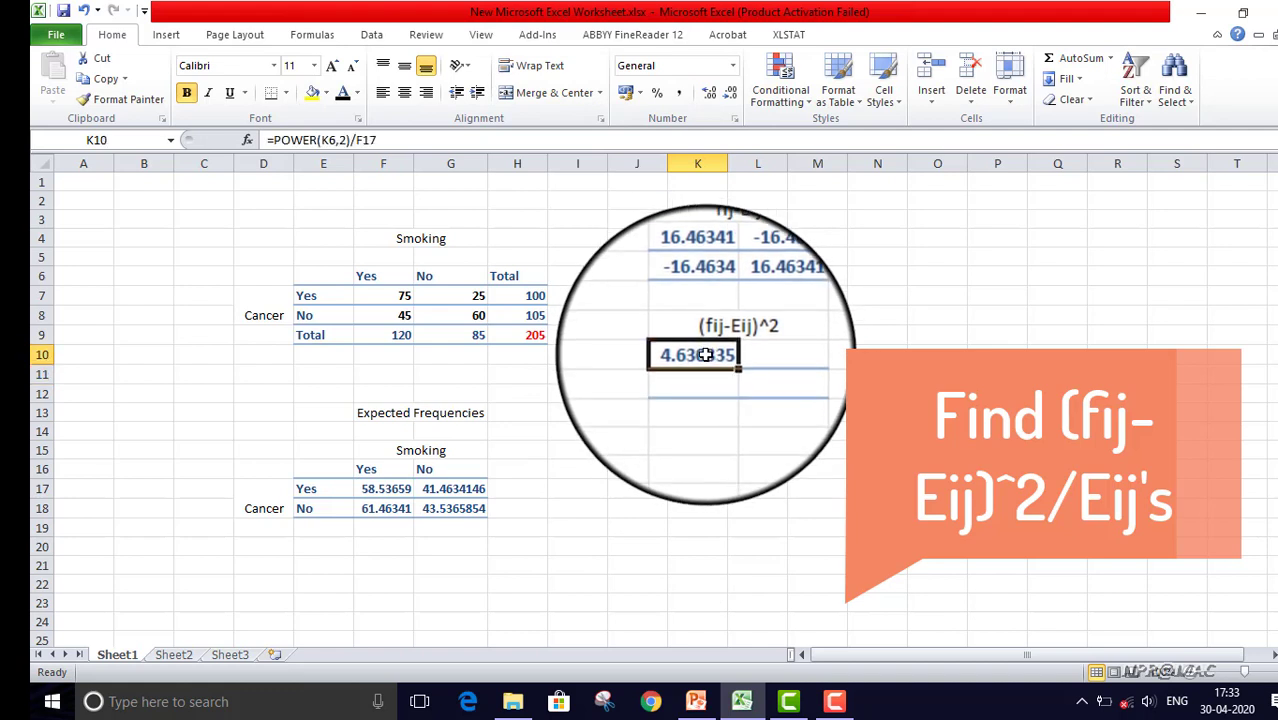
{"action": "left_click_drag", "start_coordinate": [727, 363], "coordinate": [789, 383]}
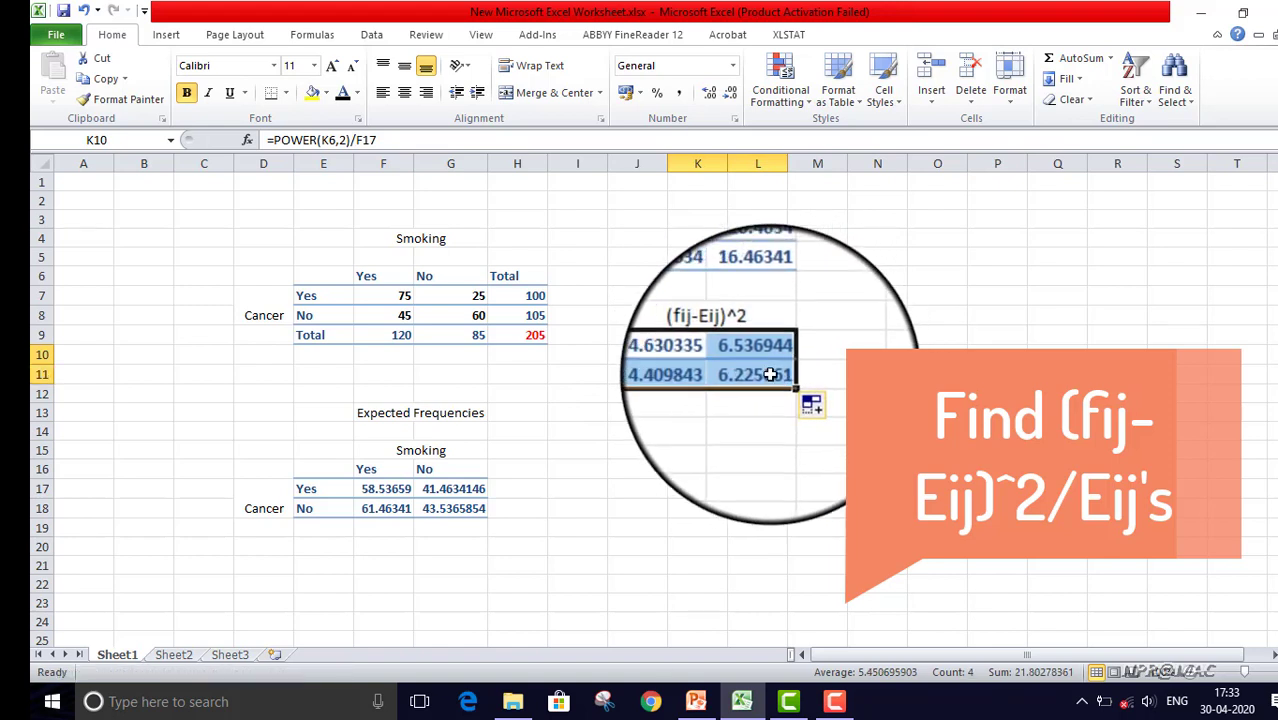
{"action": "left_click", "coordinate": [753, 357]}
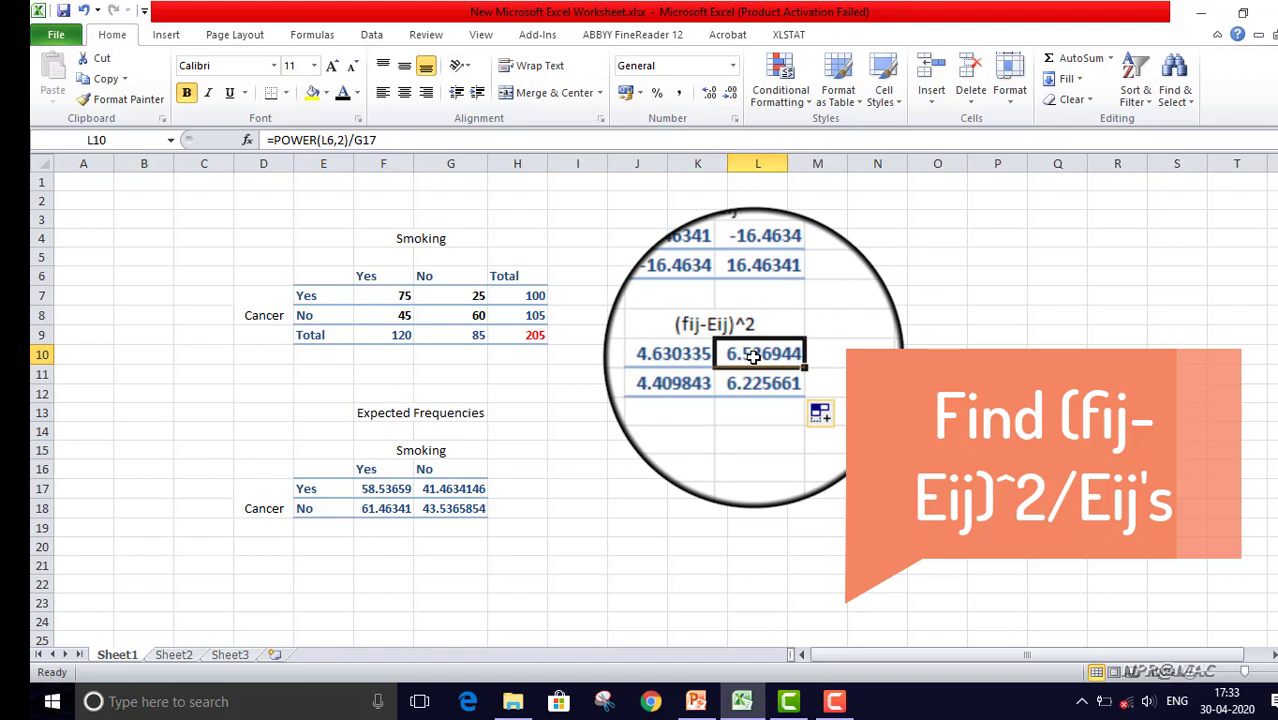
{"action": "left_click", "coordinate": [700, 374]}
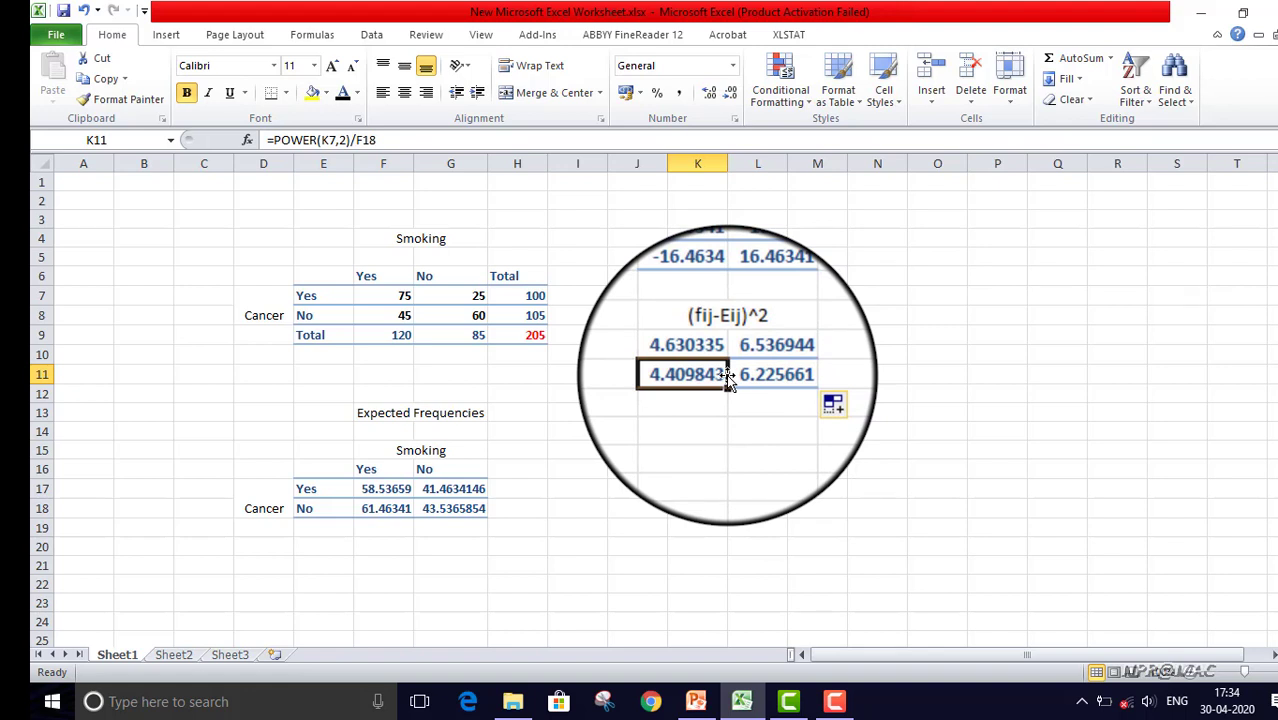
{"action": "left_click", "coordinate": [745, 374]}
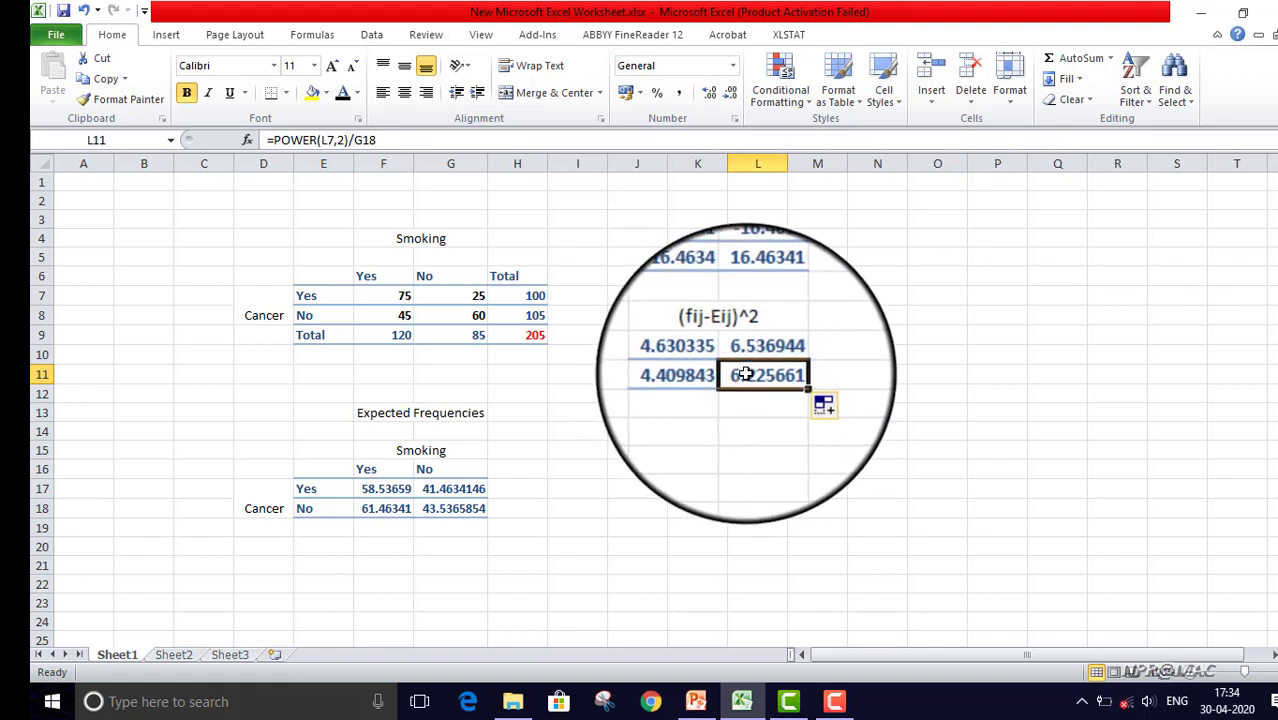
{"action": "left_click", "coordinate": [739, 409]}
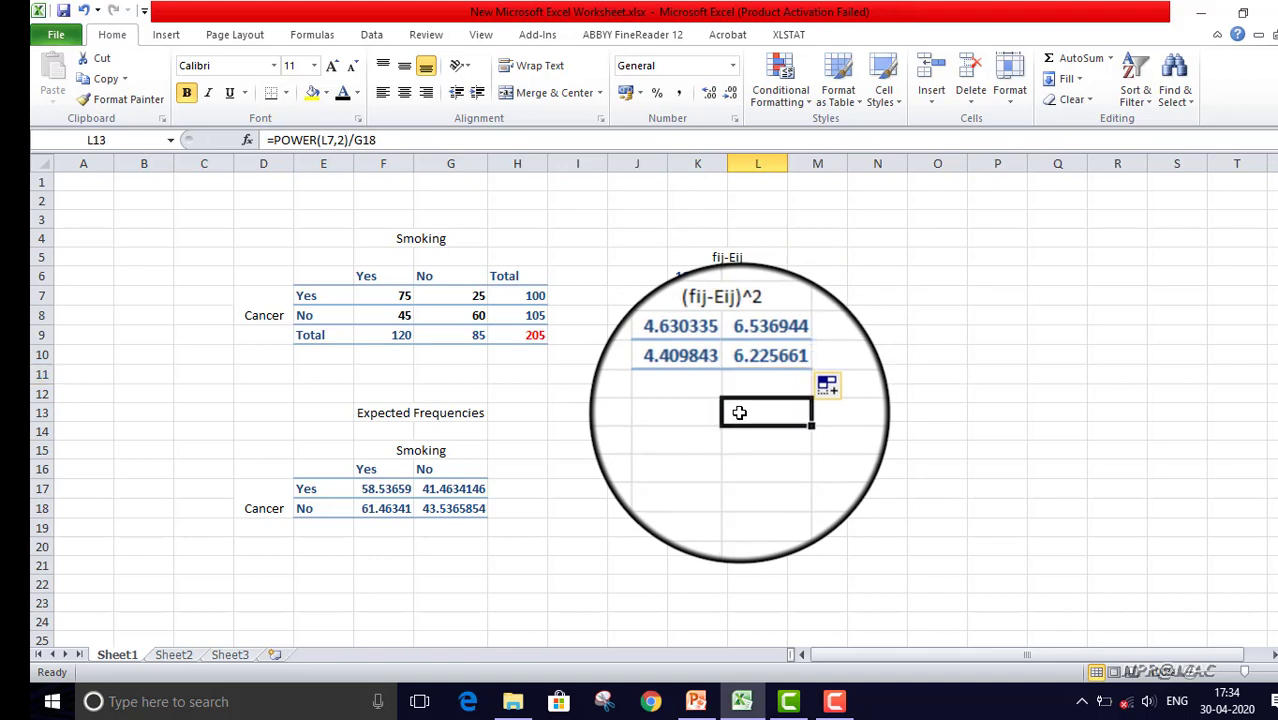
{"action": "left_click", "coordinate": [687, 419]}
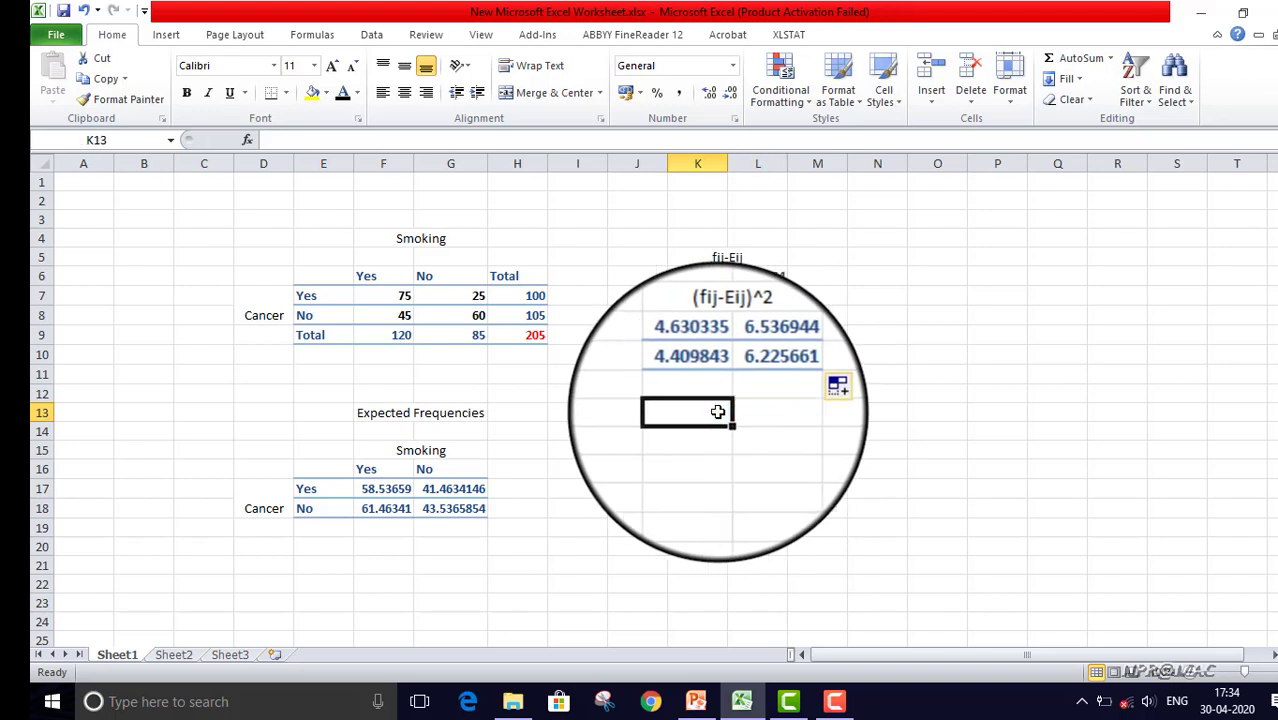
Step: Label K13 Statistic and compute the test statistic in L13 with the formula =SUM(K10:L11)
{"action": "type", "text": "Sta"}
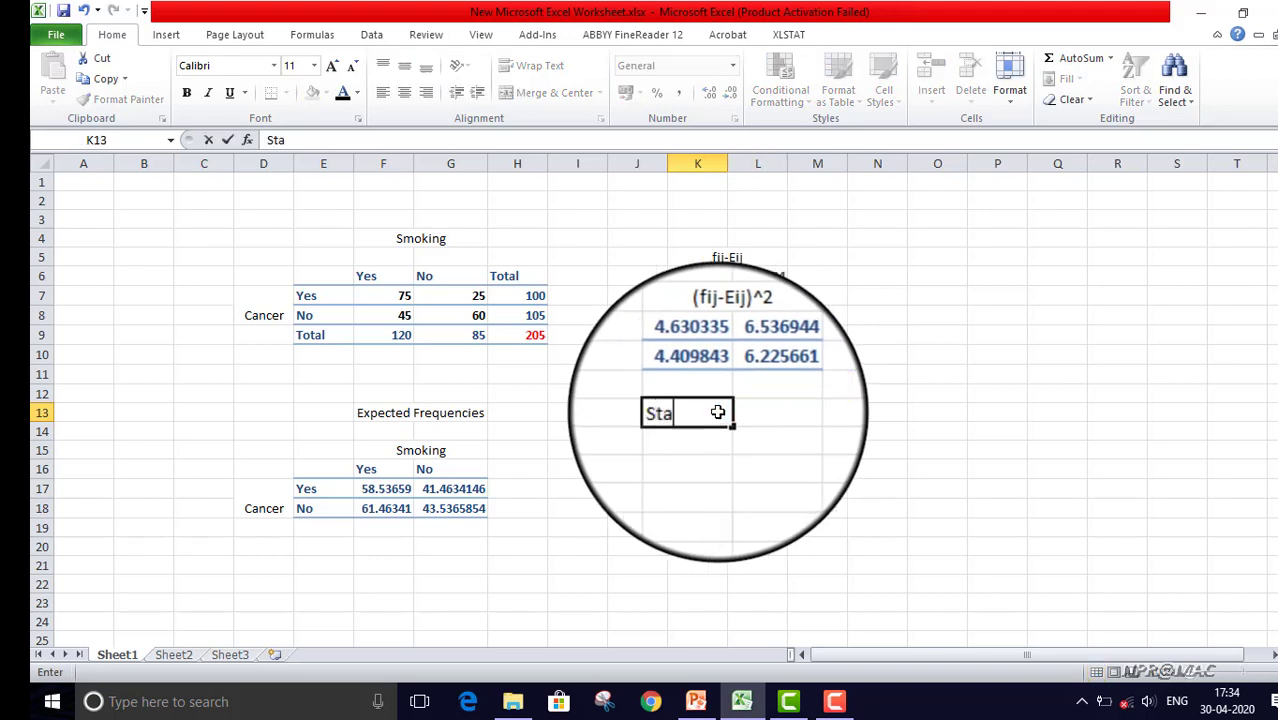
{"action": "type", "text": "tistic"}
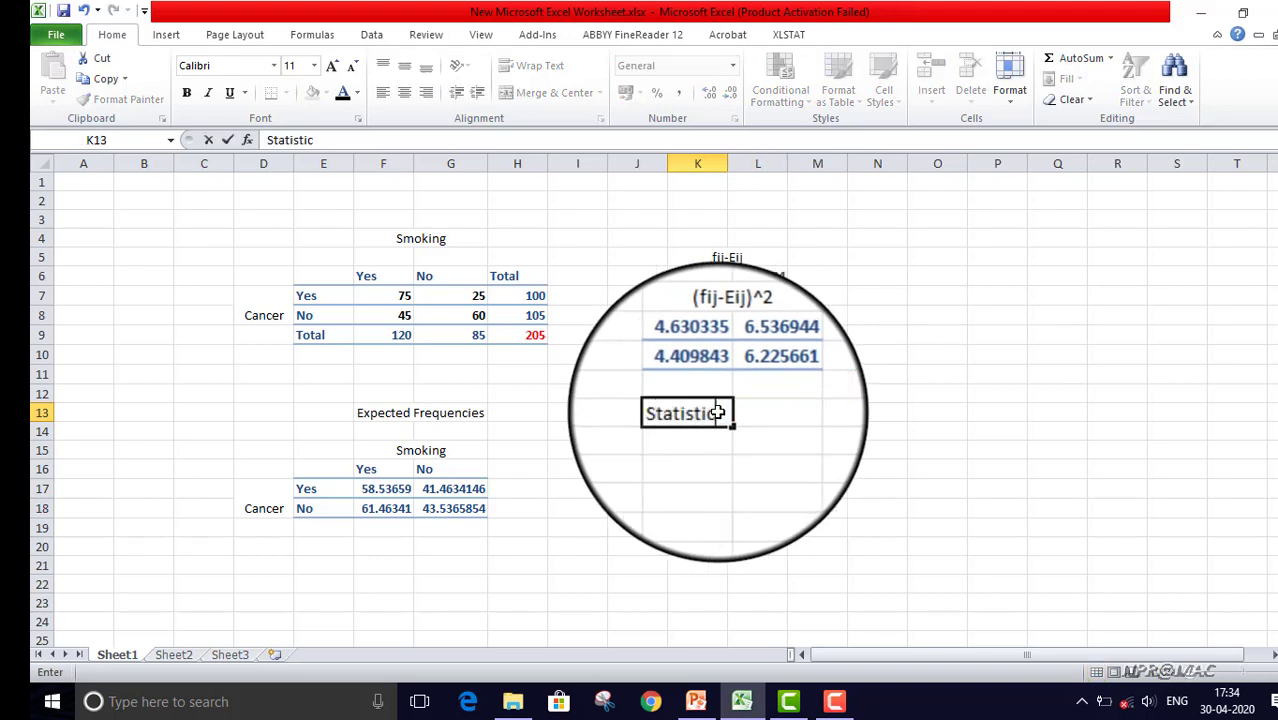
{"action": "left_click", "coordinate": [758, 413]}
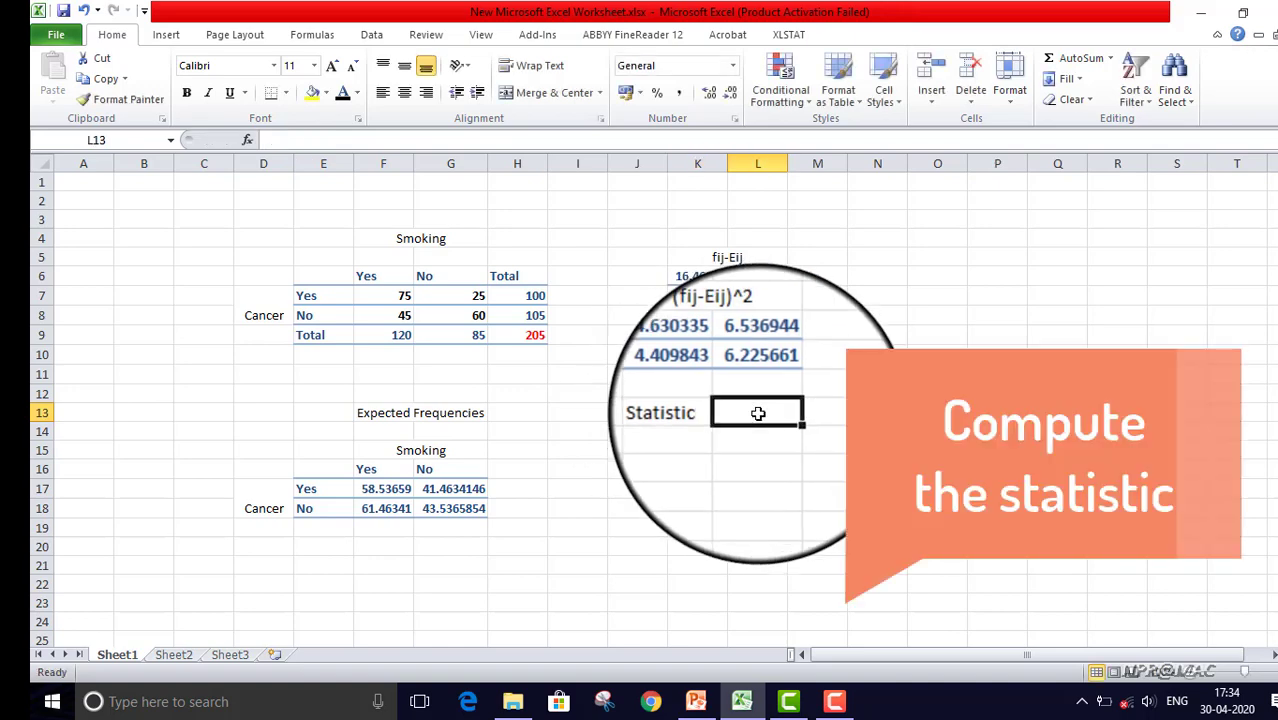
{"action": "type", "text": "="}
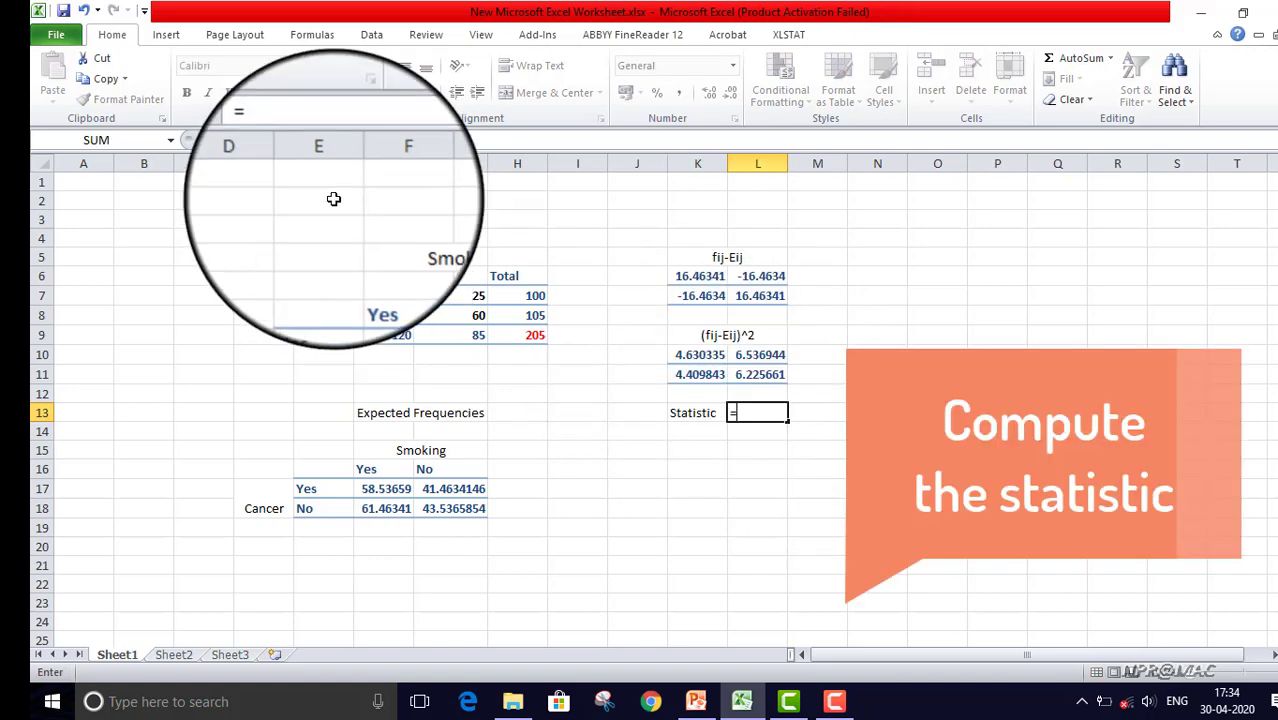
{"action": "left_click", "coordinate": [288, 140]}
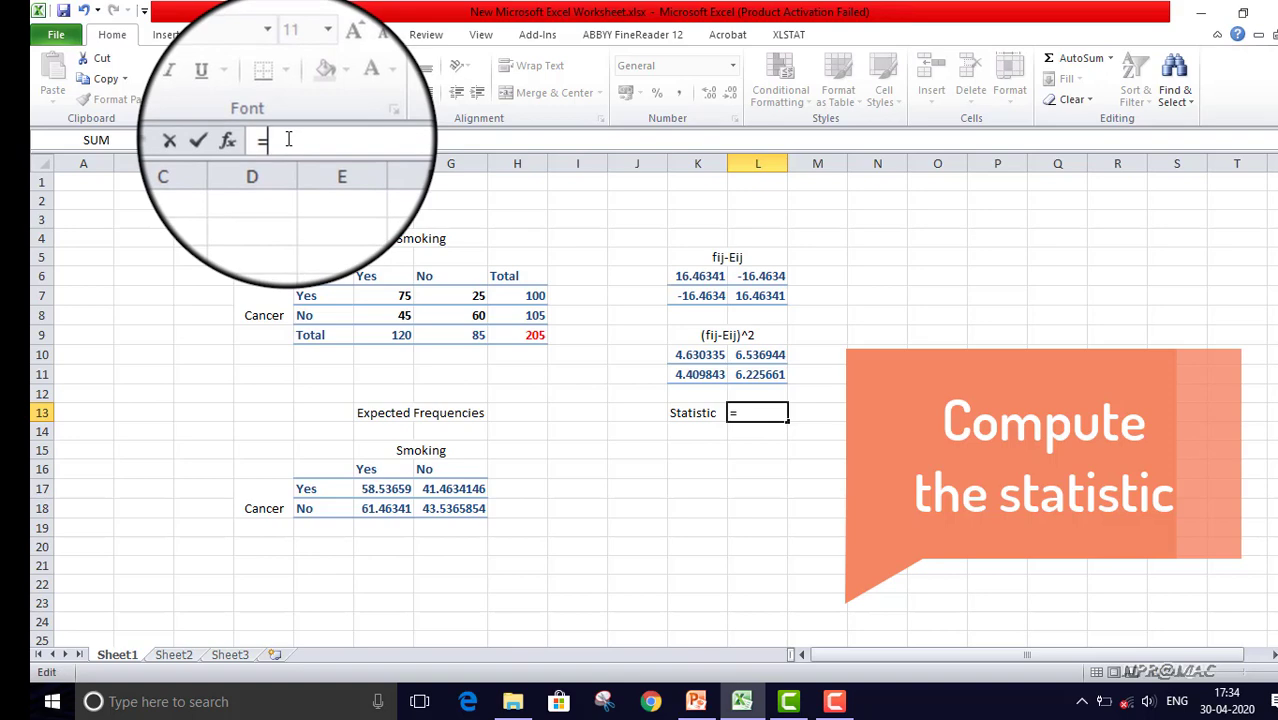
{"action": "type", "text": "sum"}
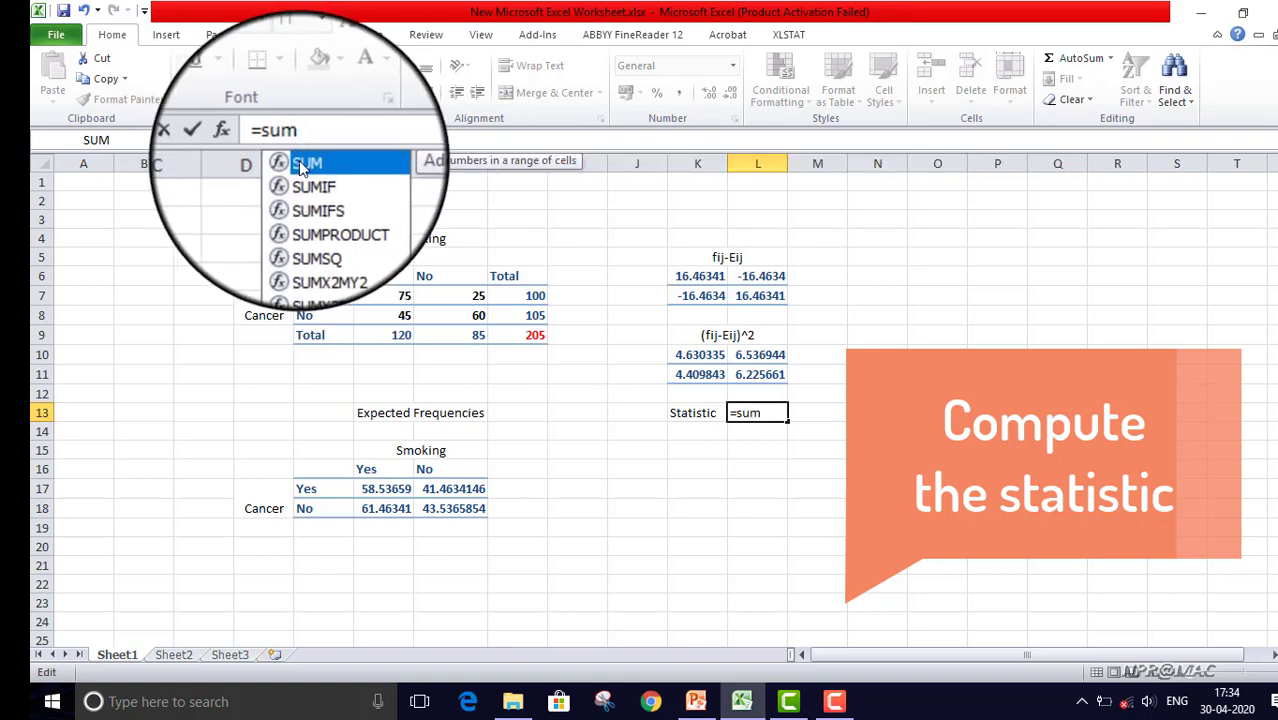
{"action": "double_click", "coordinate": [303, 163]}
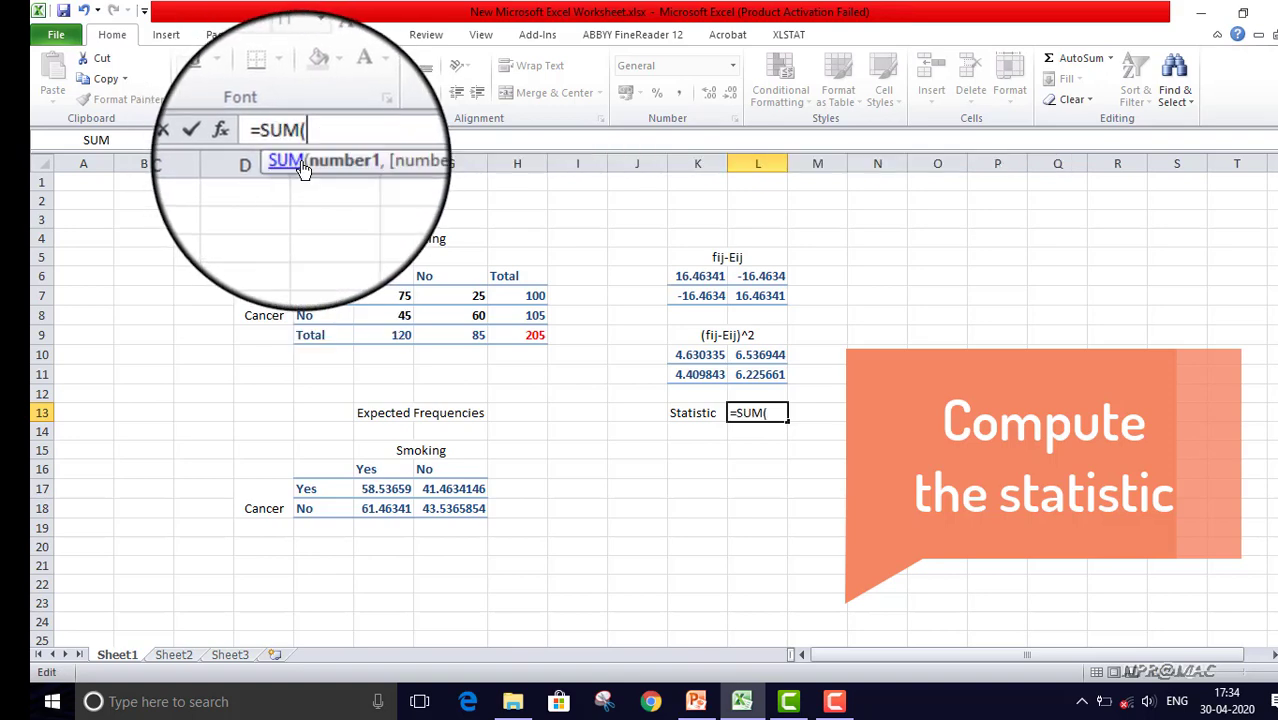
{"action": "left_click", "coordinate": [698, 355]}
{"action": "left_click_drag", "start_coordinate": [698, 355], "coordinate": [760, 374]}
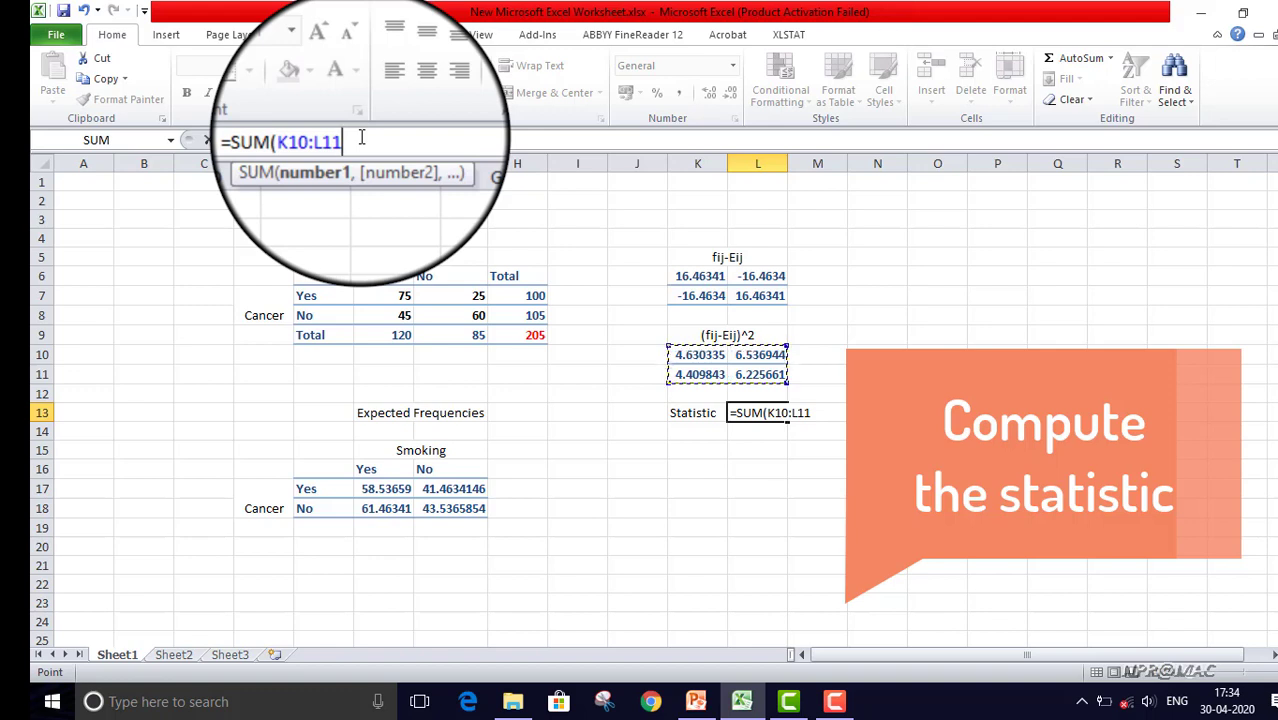
{"action": "type", "text": ")"}
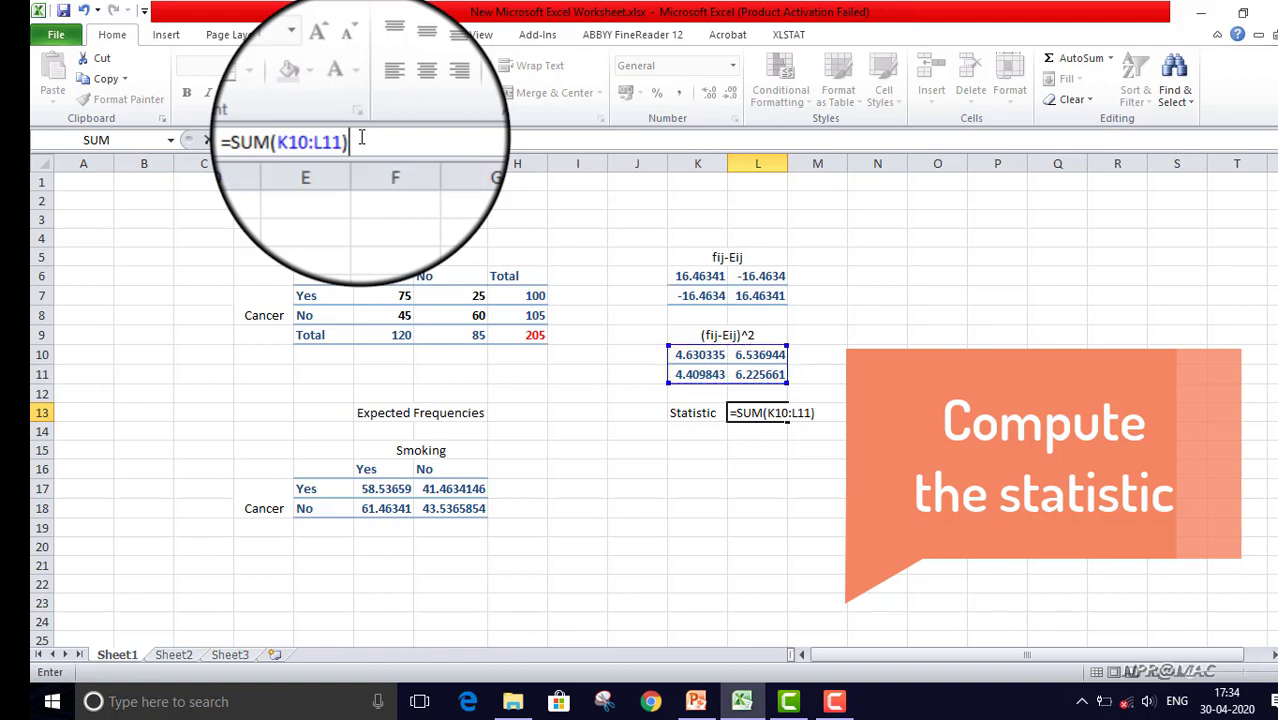
{"action": "key", "text": "Return"}
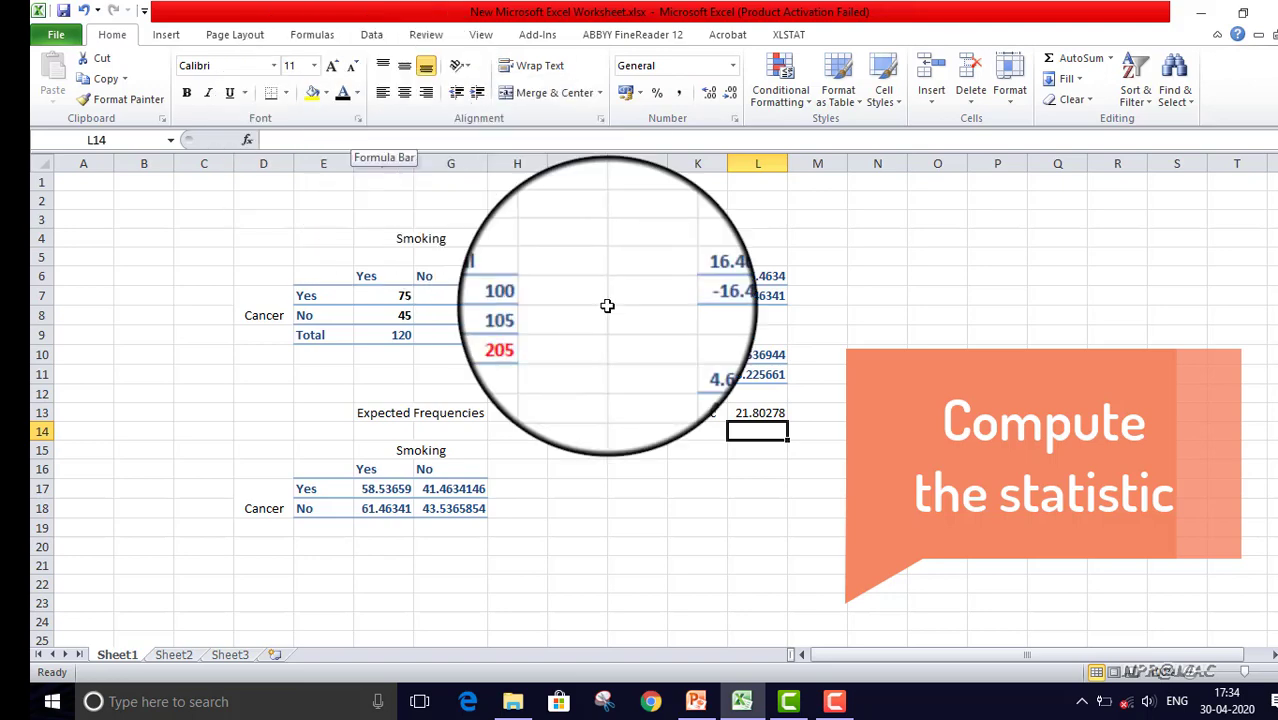
Step: Change the font color of the statistic value in L13 to the standard dark red
{"action": "left_click", "coordinate": [748, 415]}
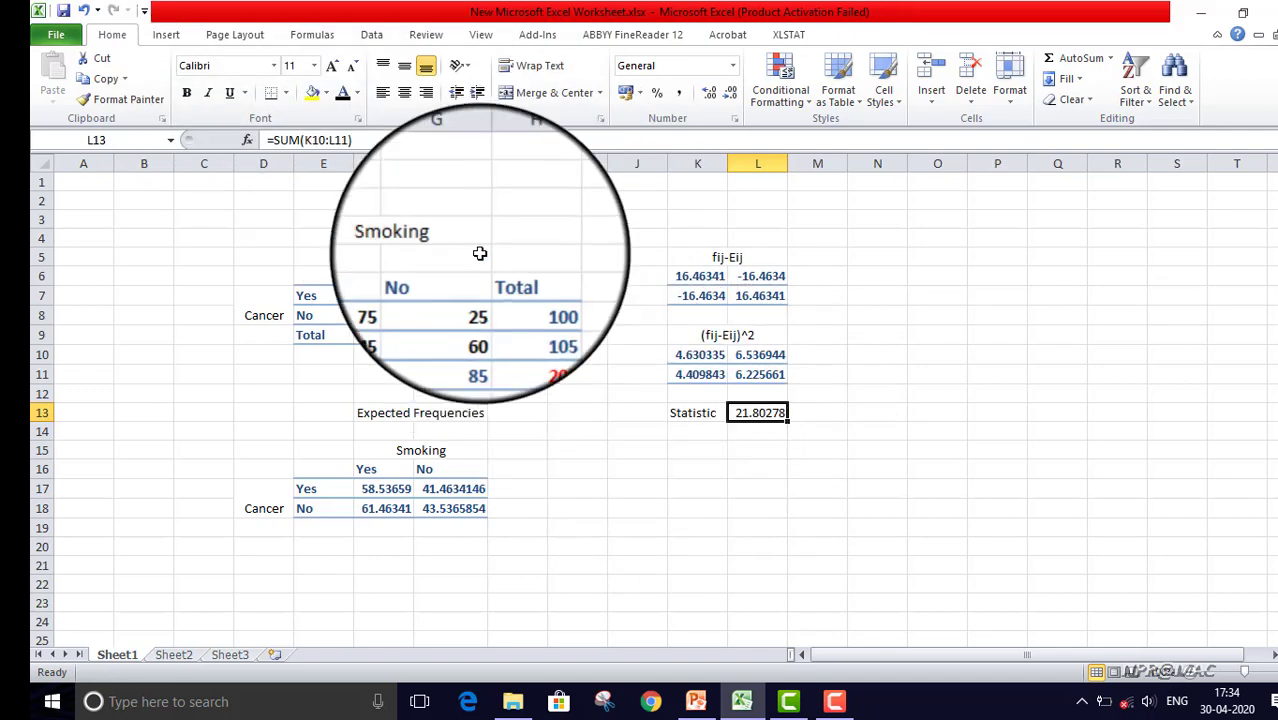
{"action": "left_click", "coordinate": [357, 94]}
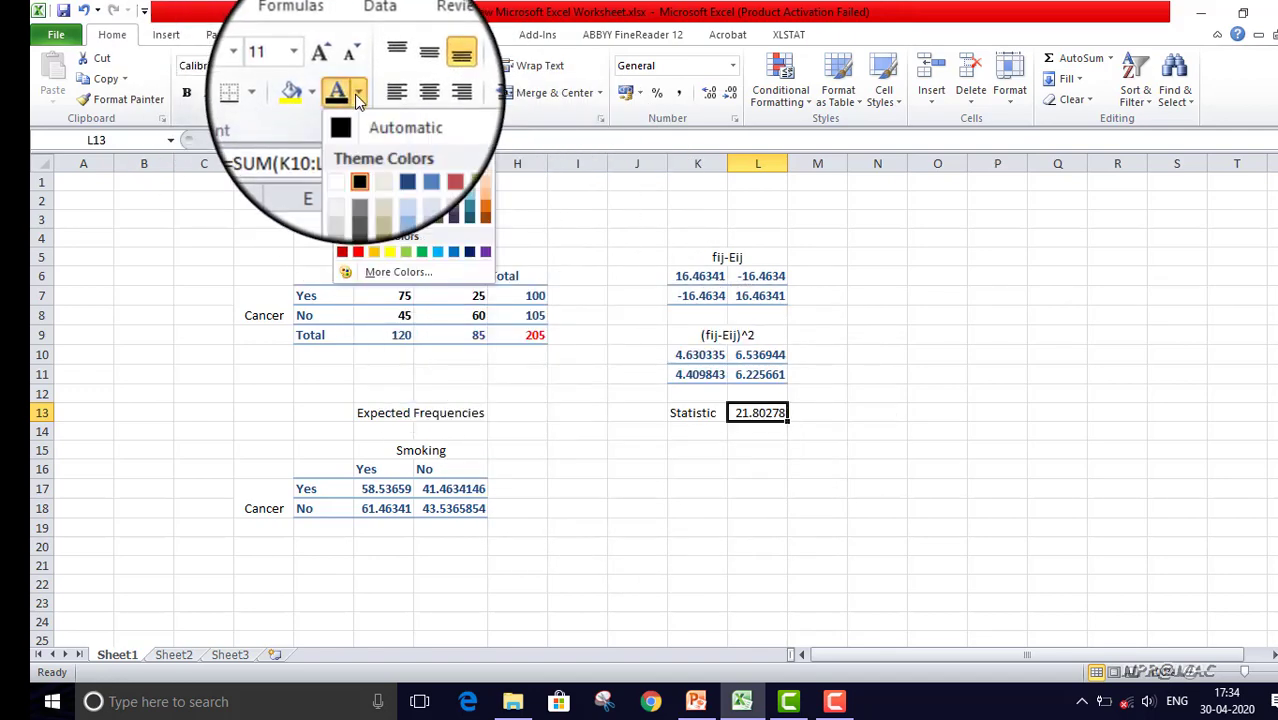
{"action": "left_click", "coordinate": [341, 253]}
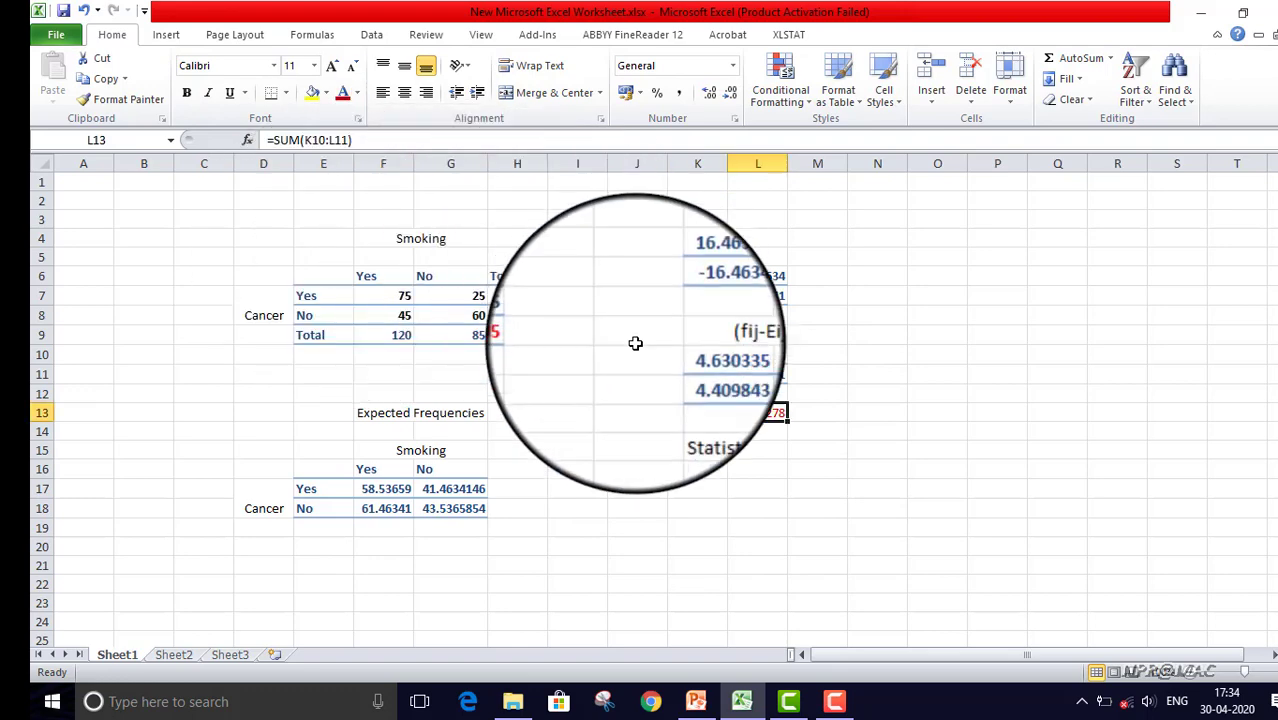
Step: Extend the merged heading in K9 so that it reads (fij-Eij)^2/Eij
{"action": "left_click", "coordinate": [700, 335]}
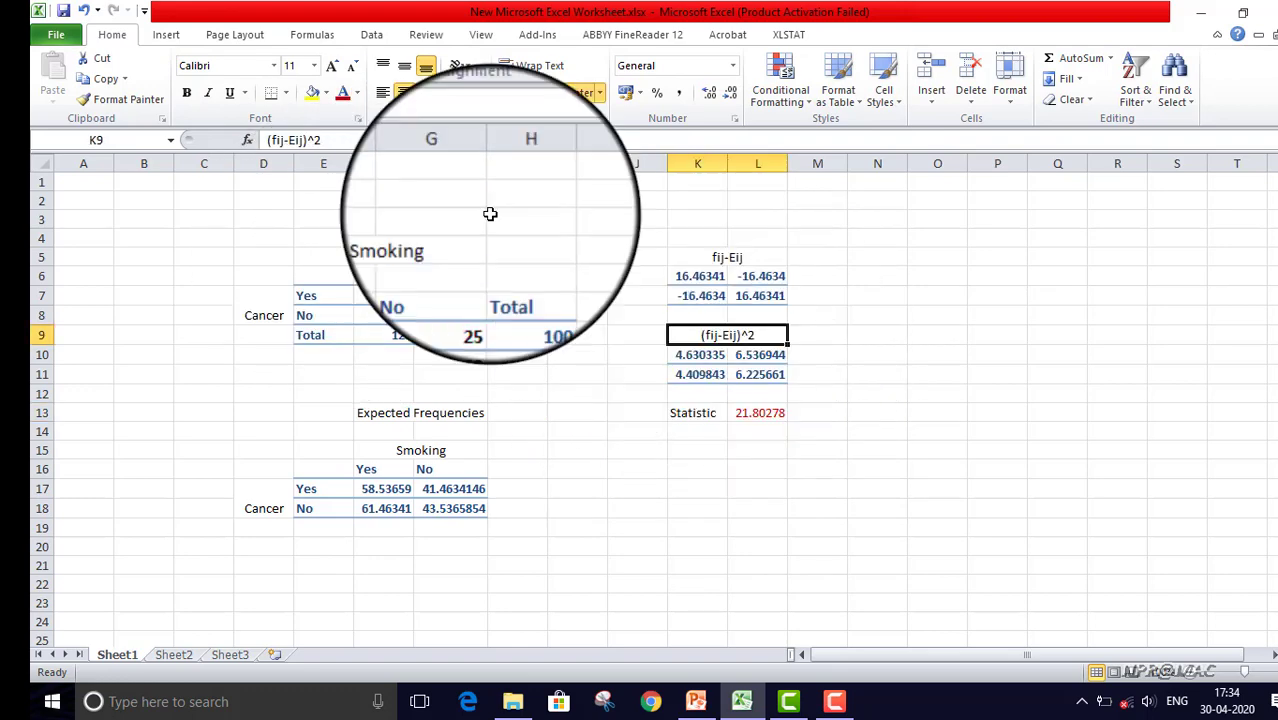
{"action": "left_click", "coordinate": [360, 144]}
{"action": "type", "text": "/"}
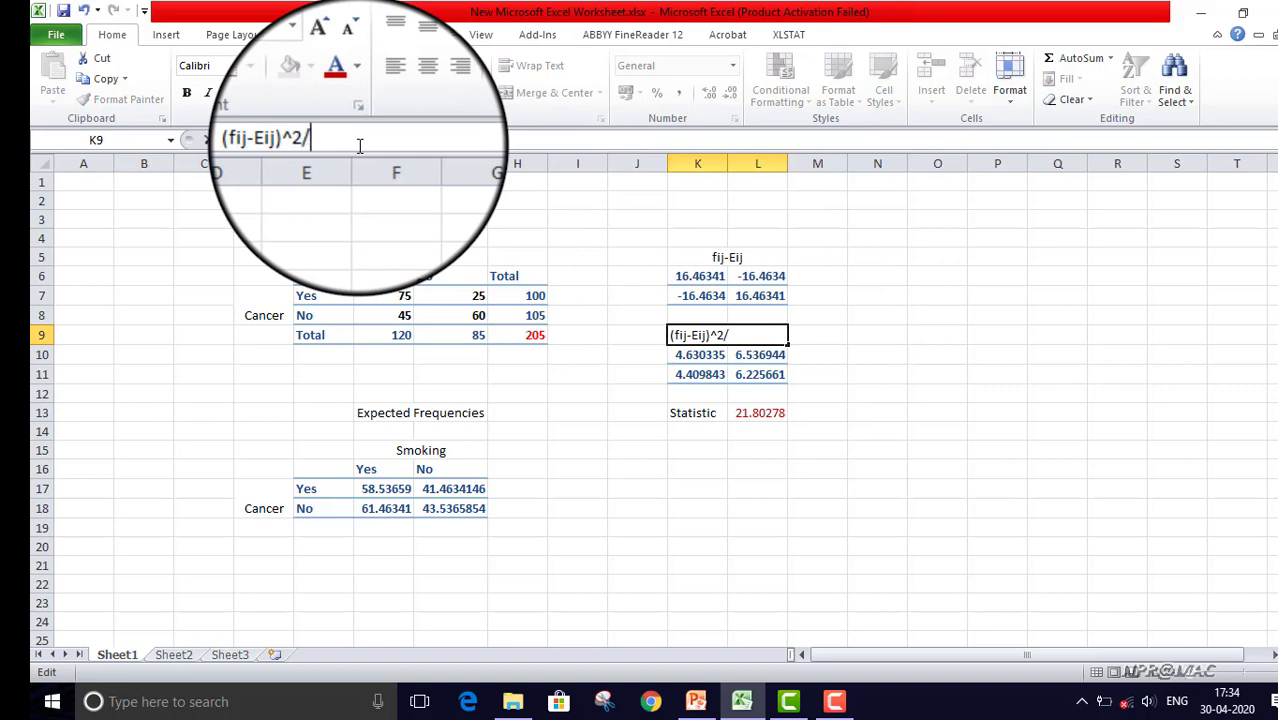
{"action": "type", "text": "Eij"}
{"action": "left_click", "coordinate": [690, 470]}
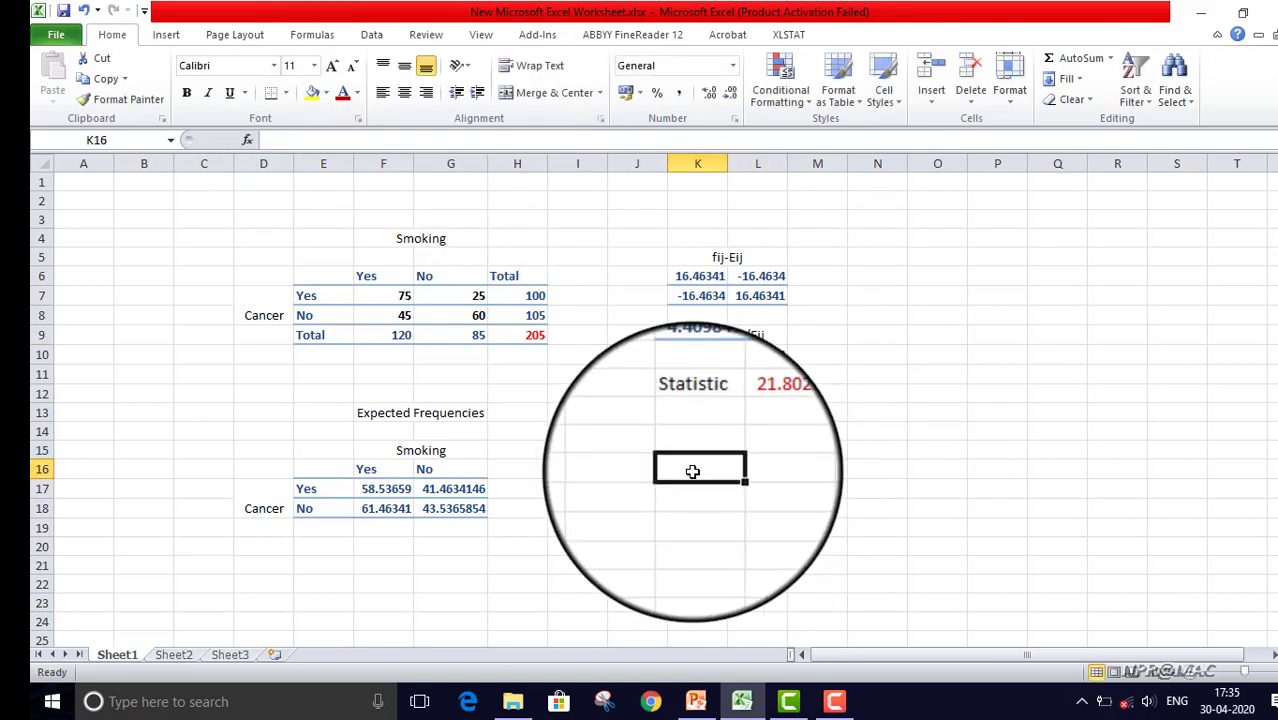
Step: Add the label alpha in K14 below Statistic and enter 0.05 in L14
{"action": "left_click", "coordinate": [758, 414]}
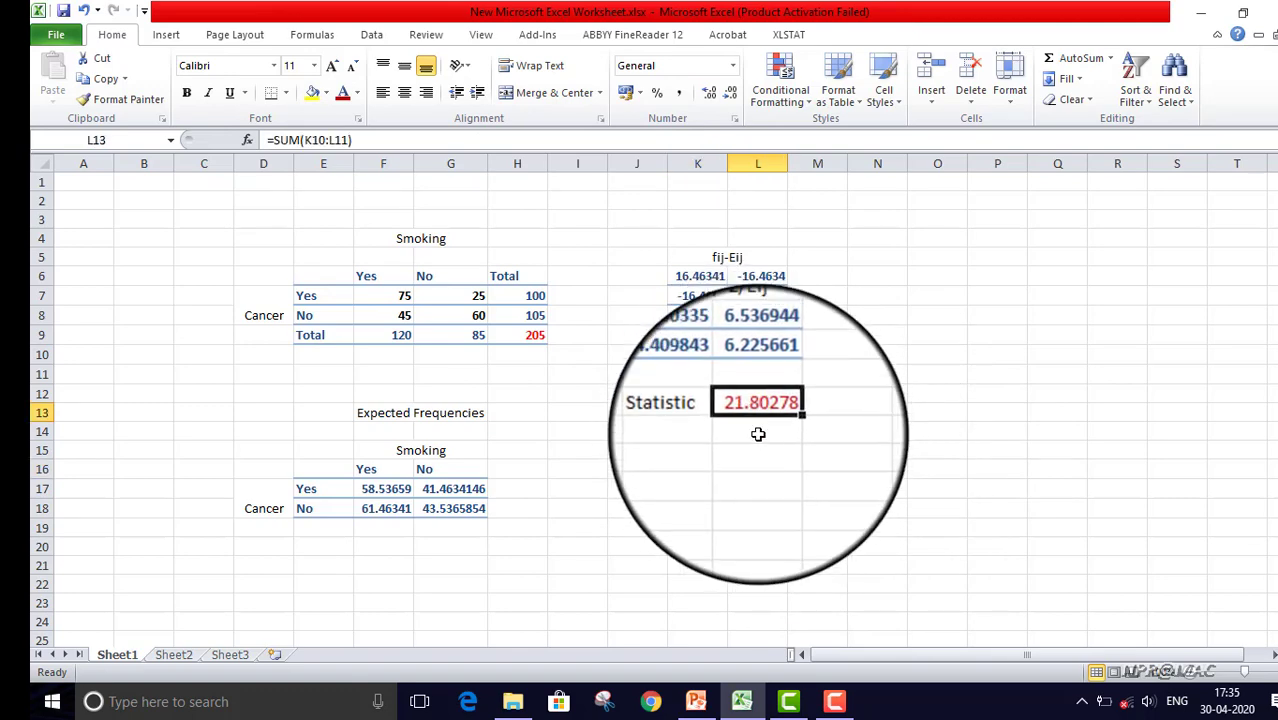
{"action": "left_click", "coordinate": [704, 430]}
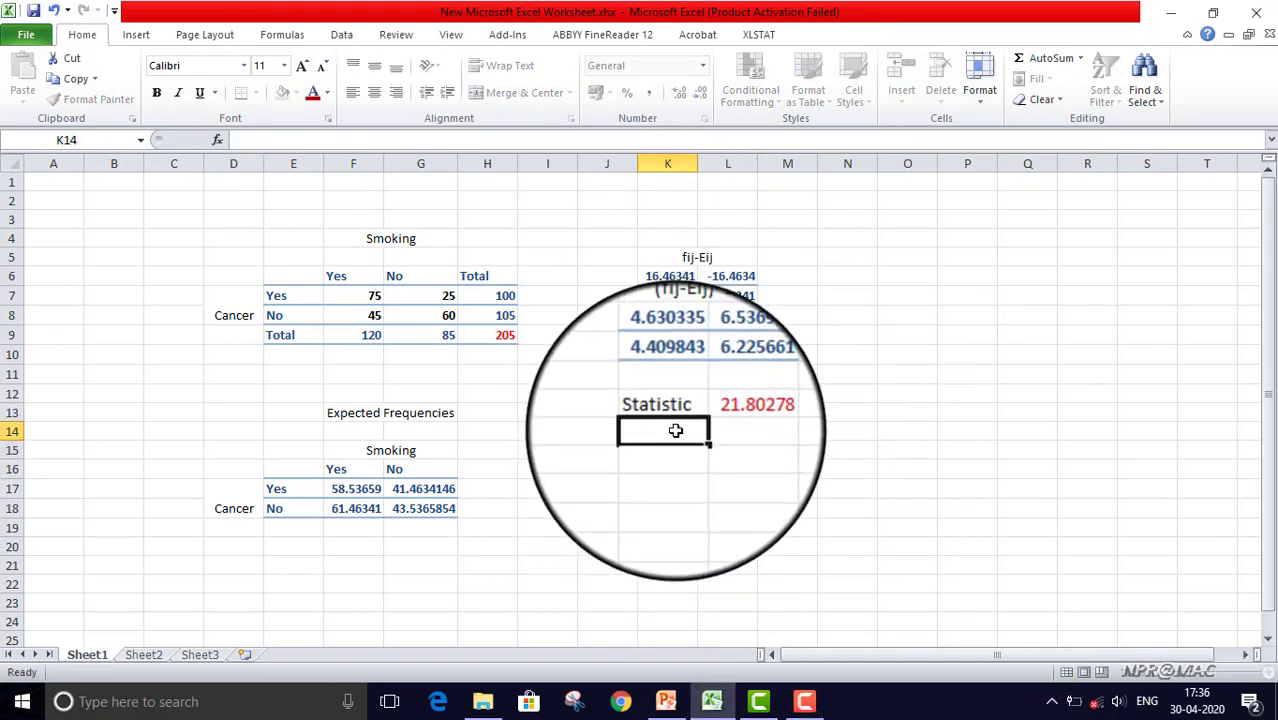
{"action": "type", "text": "alpha"}
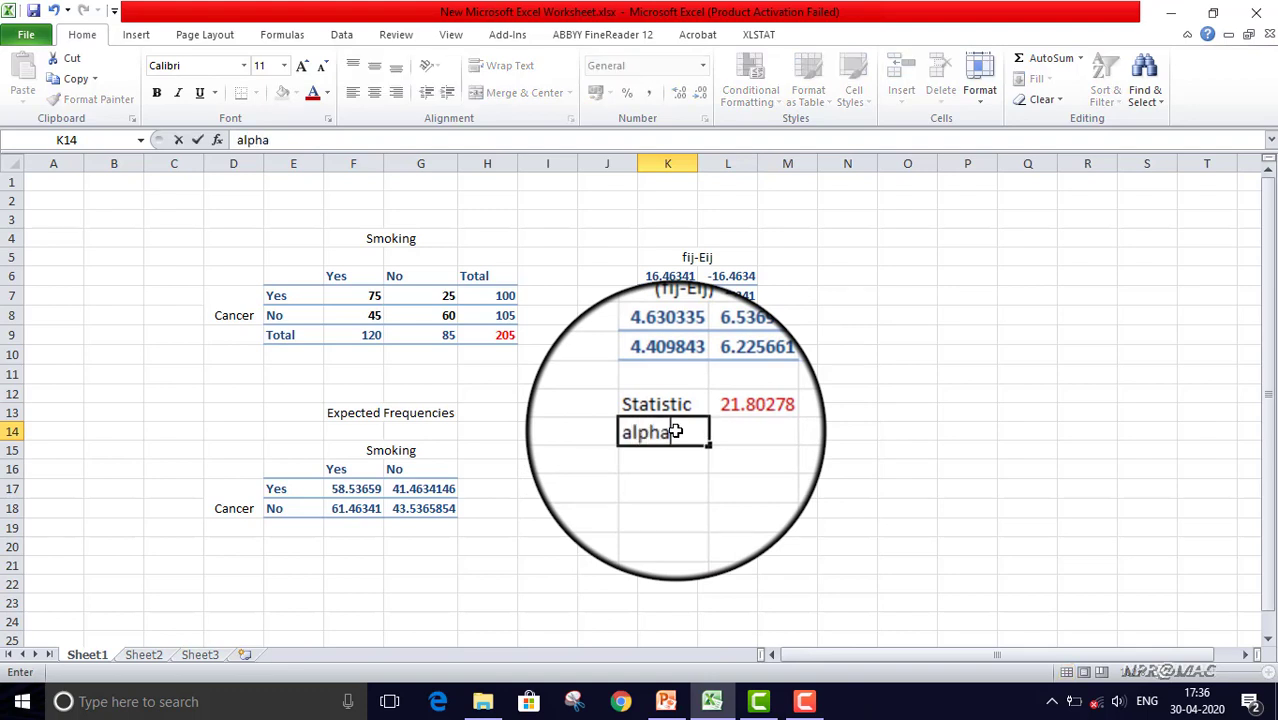
{"action": "left_click", "coordinate": [732, 432]}
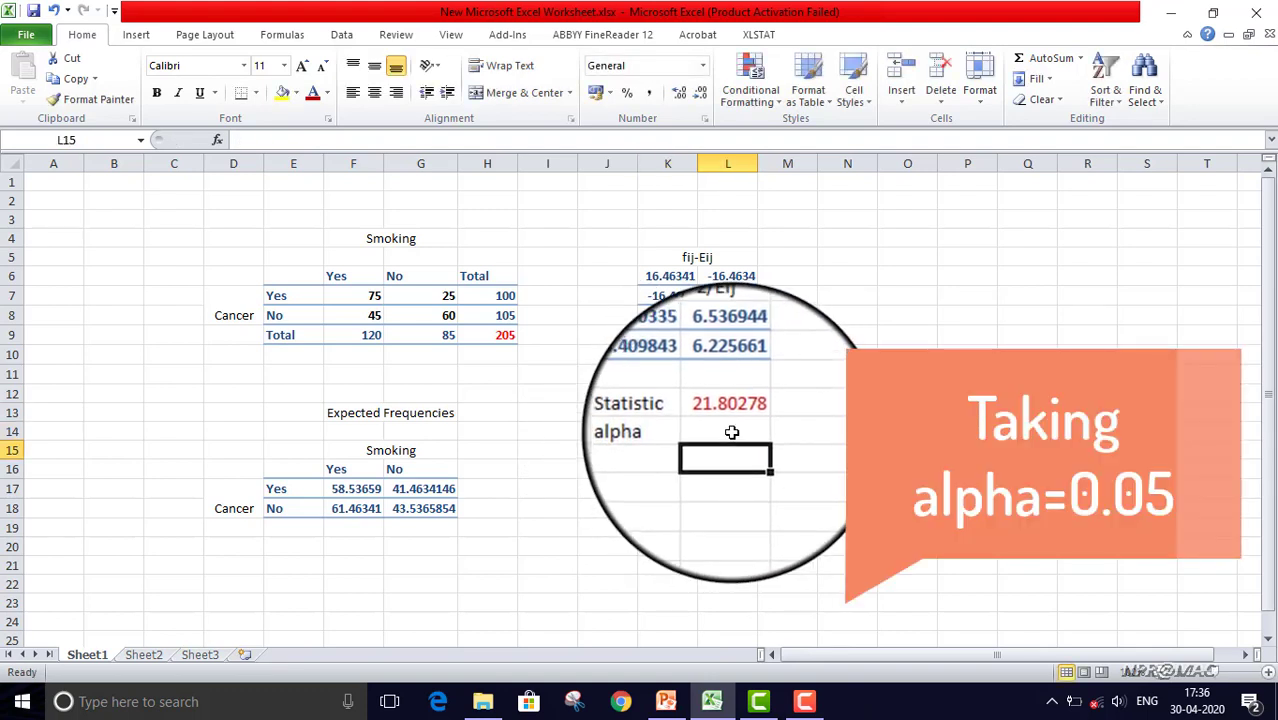
{"action": "type", "text": "0.05"}
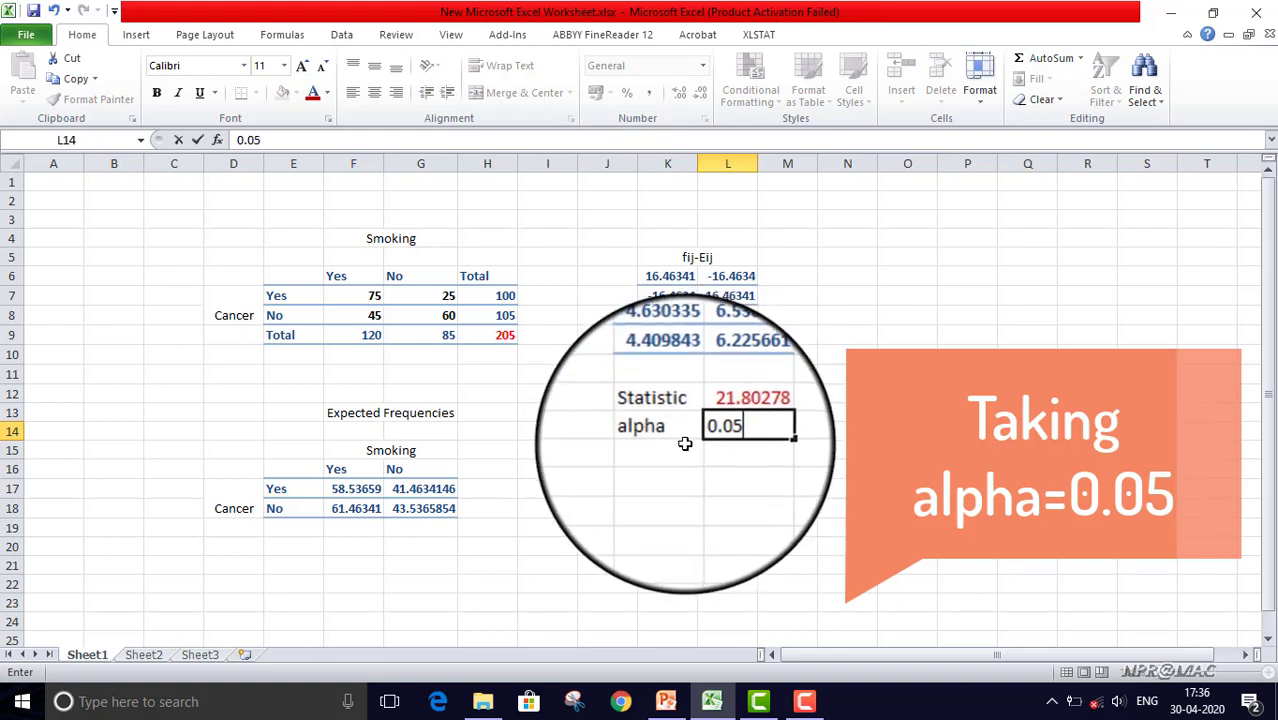
Step: Enter the label degrees of freedom in K15 and widen column K to fit the text
{"action": "left_click", "coordinate": [685, 443]}
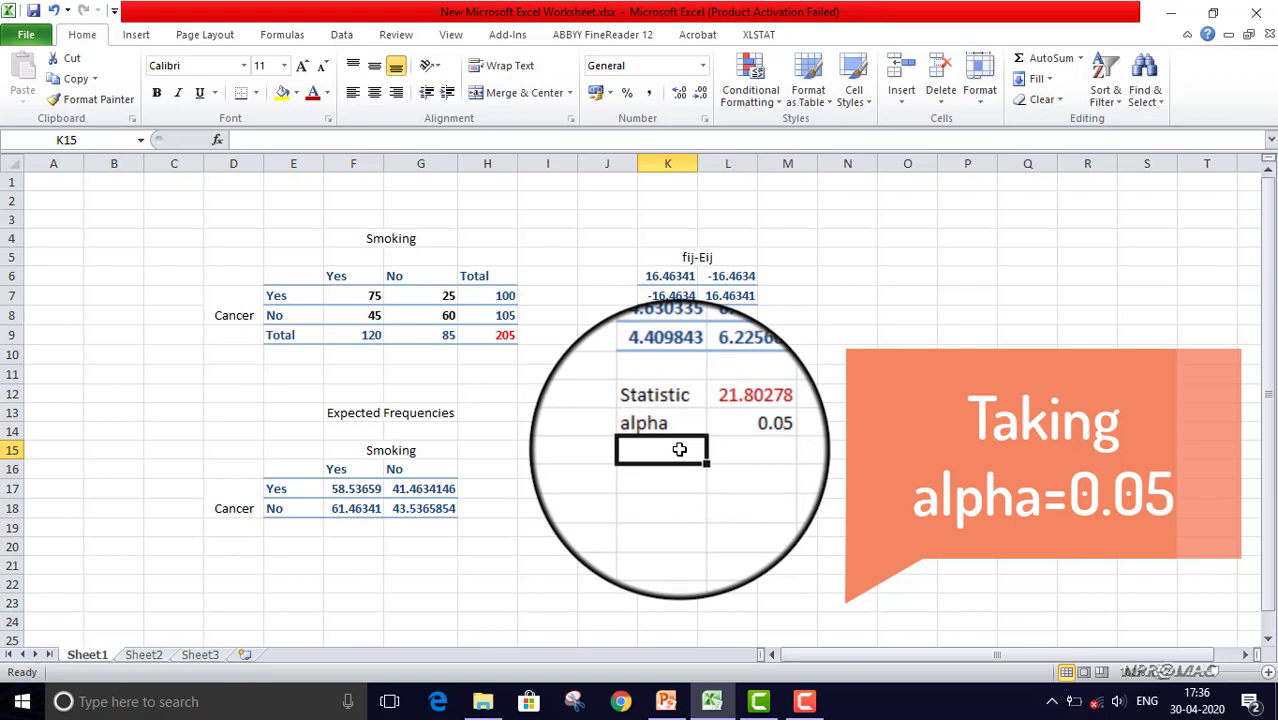
{"action": "type", "text": "degrees"}
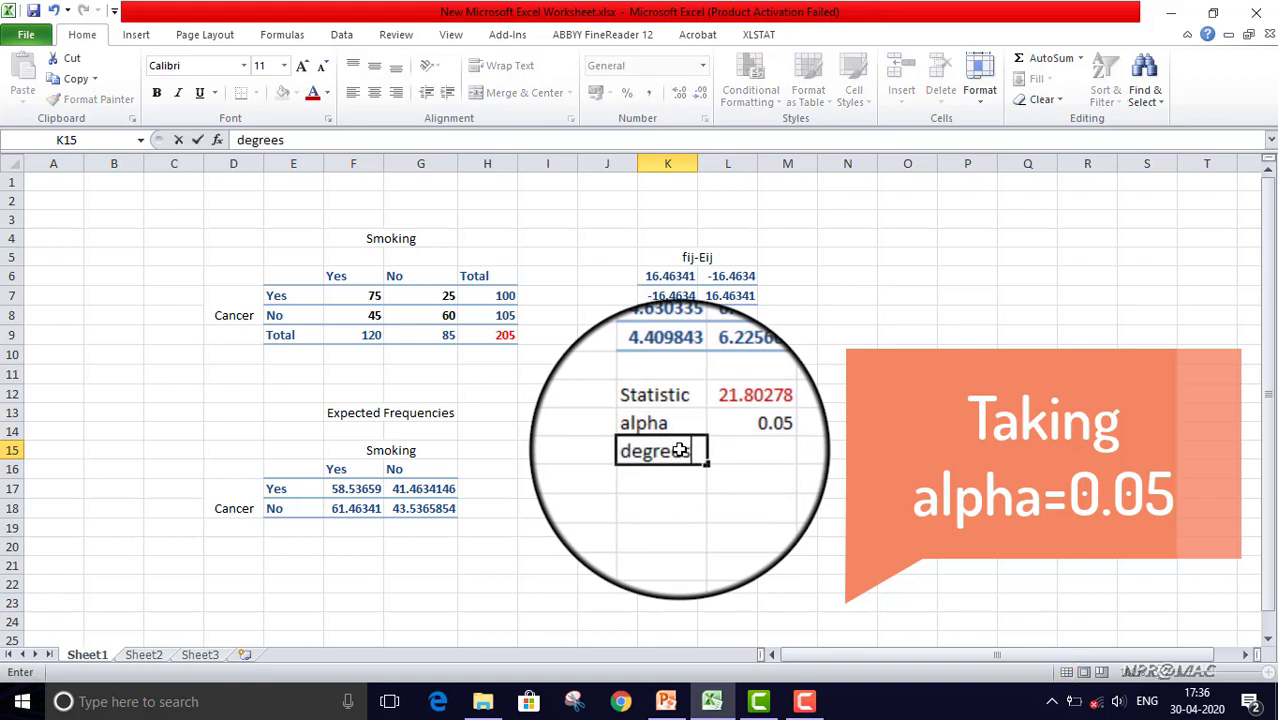
{"action": "type", "text": " of free"}
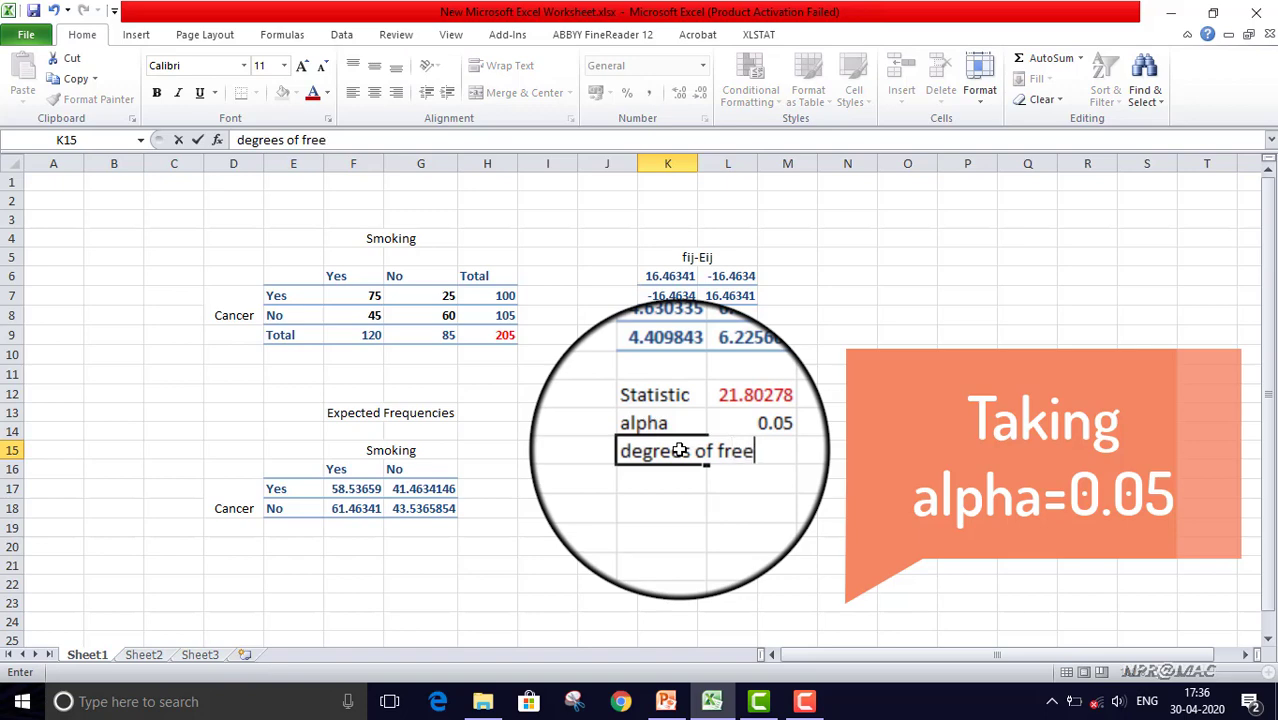
{"action": "type", "text": "dom"}
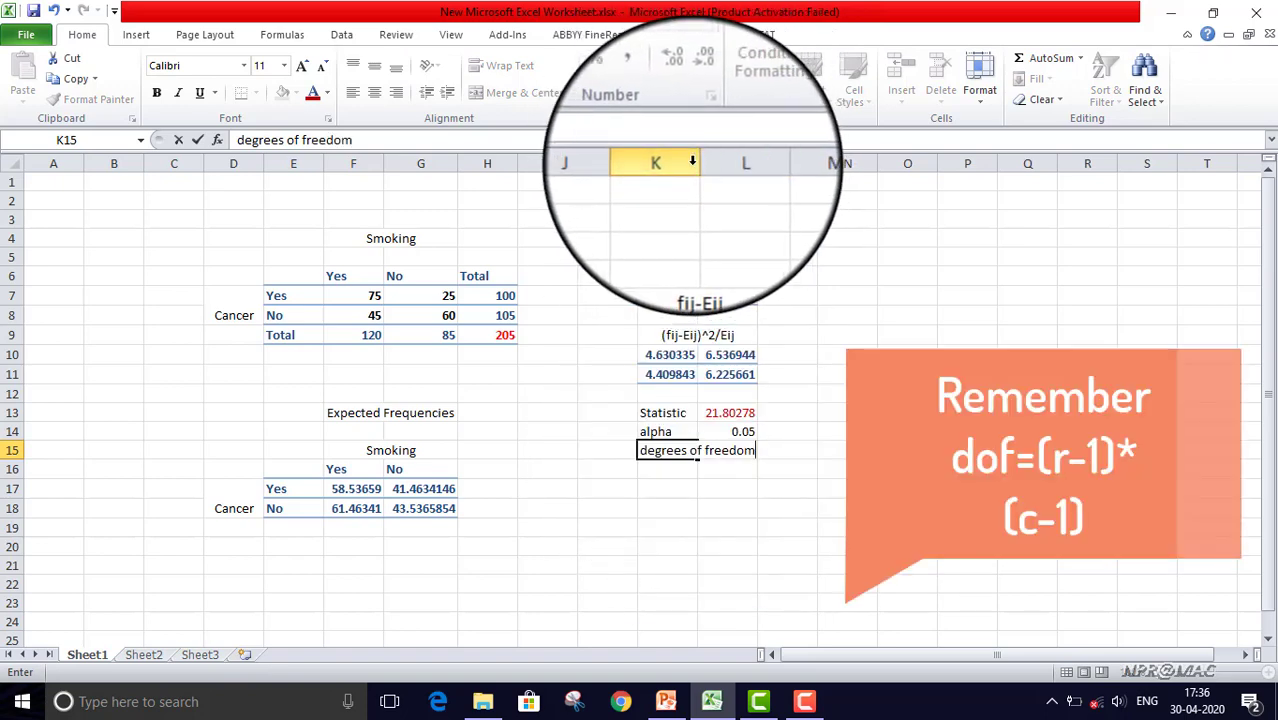
{"action": "left_click", "coordinate": [668, 508]}
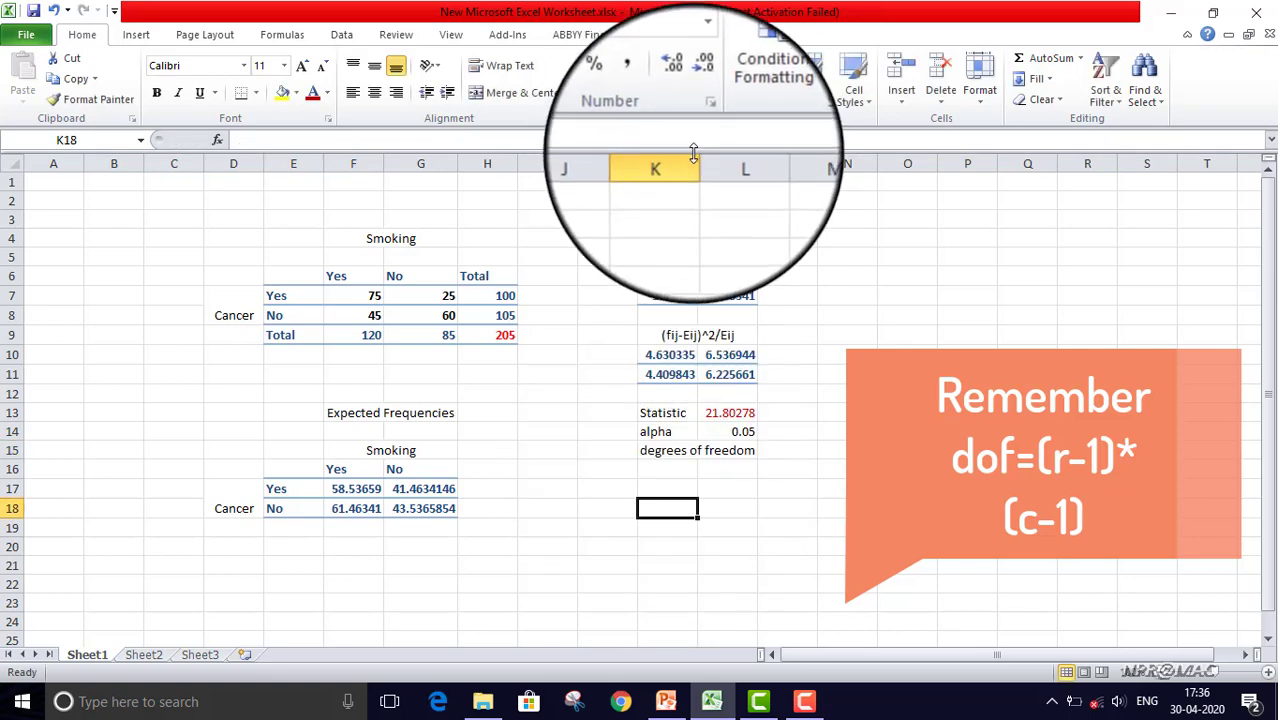
{"action": "left_click_drag", "start_coordinate": [696, 162], "coordinate": [753, 163]}
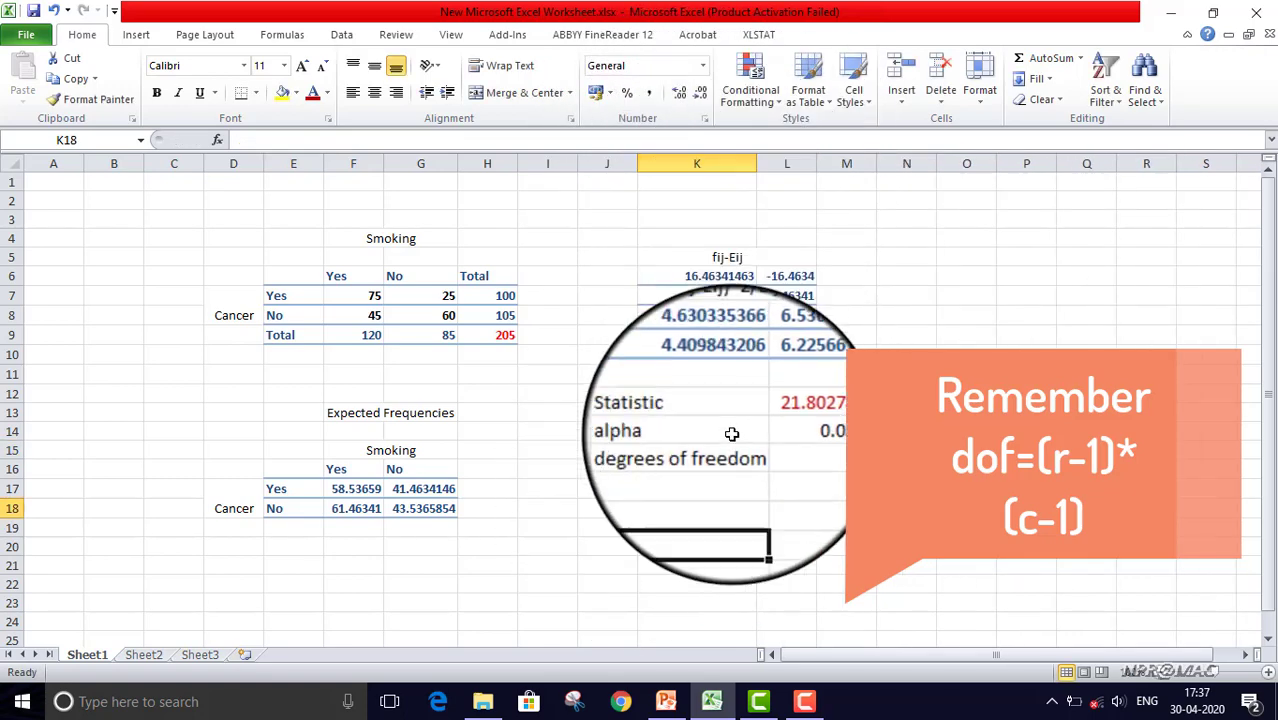
Step: Calculate the degrees of freedom in L15 with the formula =(2-1)*(2-1)
{"action": "left_click", "coordinate": [771, 450]}
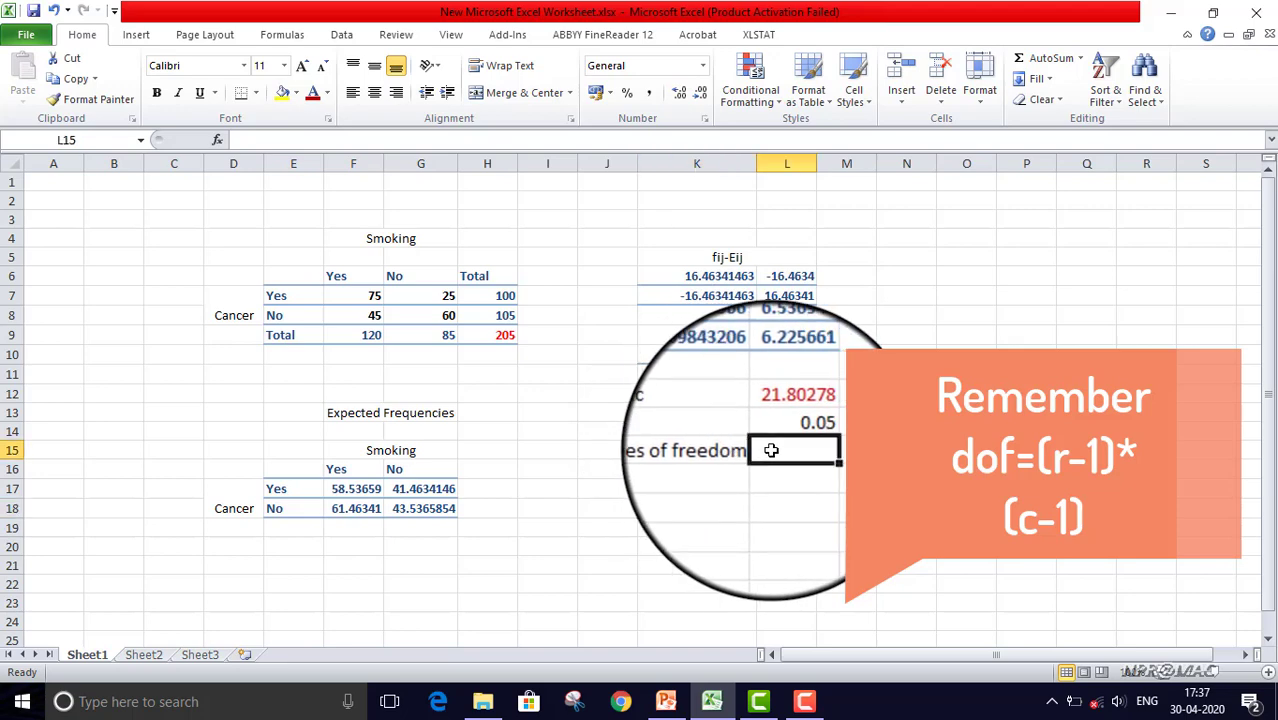
{"action": "type", "text": "="}
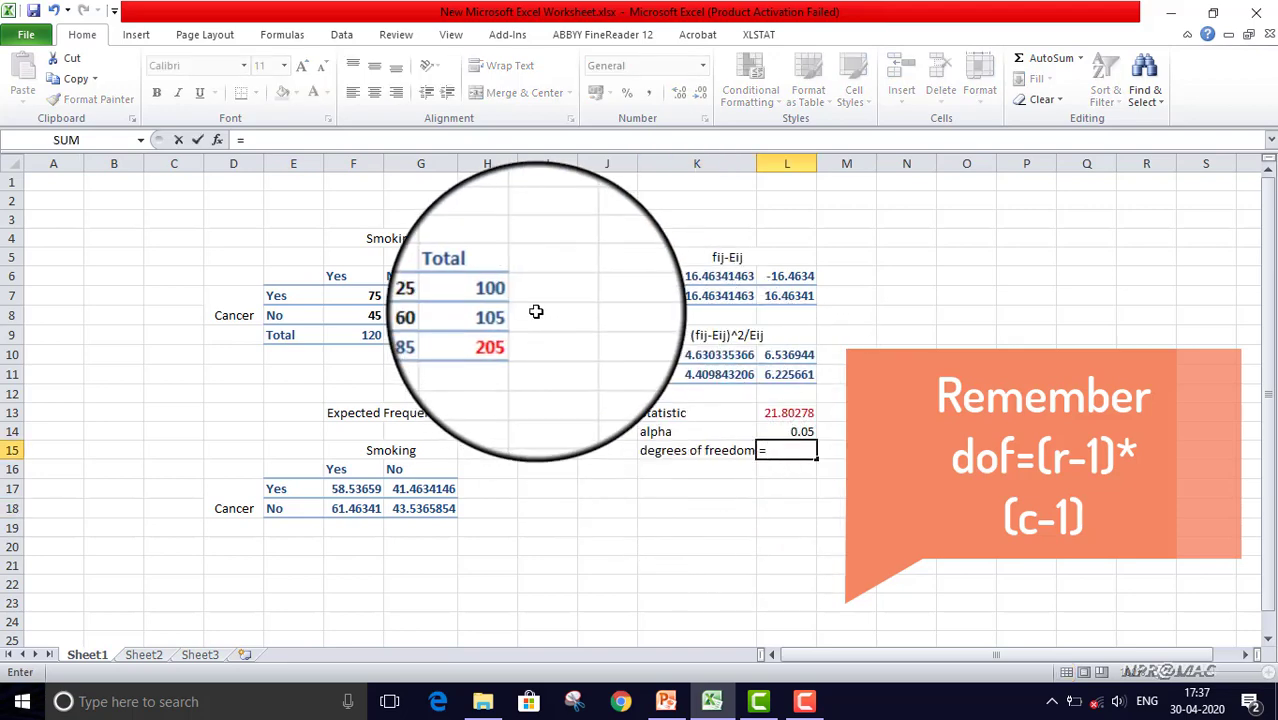
{"action": "left_click", "coordinate": [325, 140]}
{"action": "type", "text": "2"}
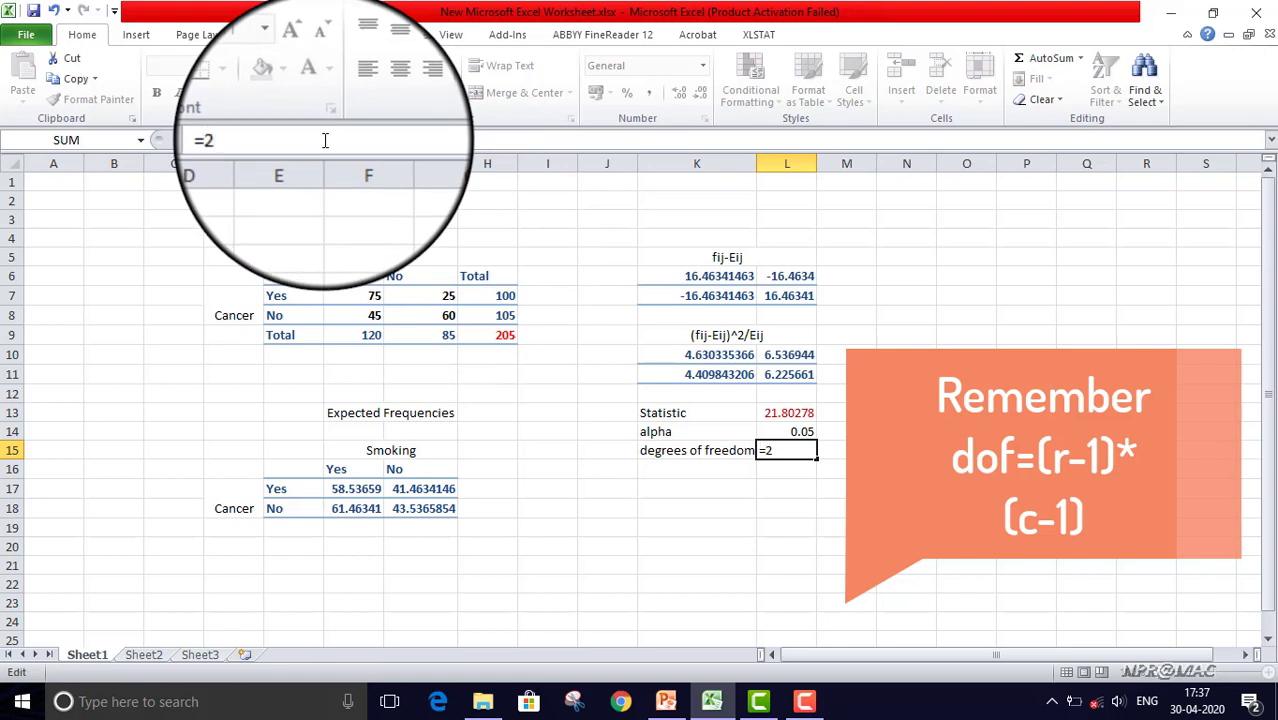
{"action": "key", "text": "BackSpace"}
{"action": "key", "text": "BackSpace"}
{"action": "type", "text": "(2-1"}
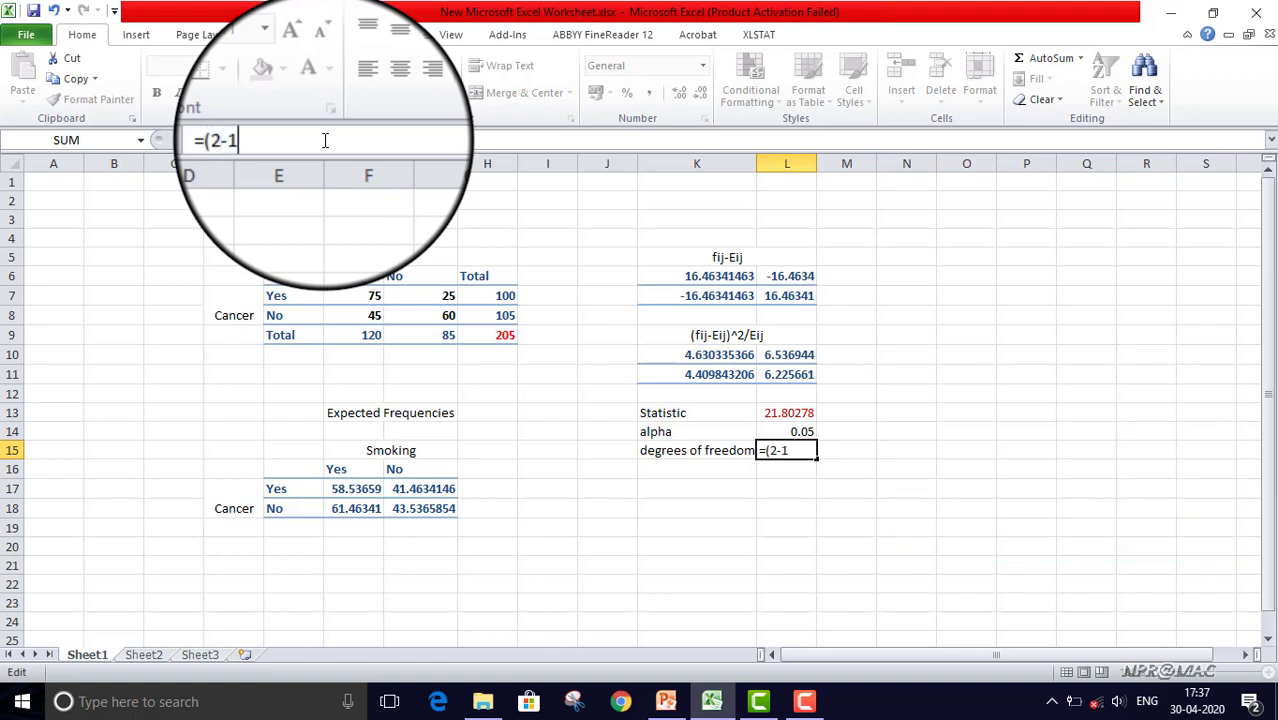
{"action": "type", "text": ")*(2-1)"}
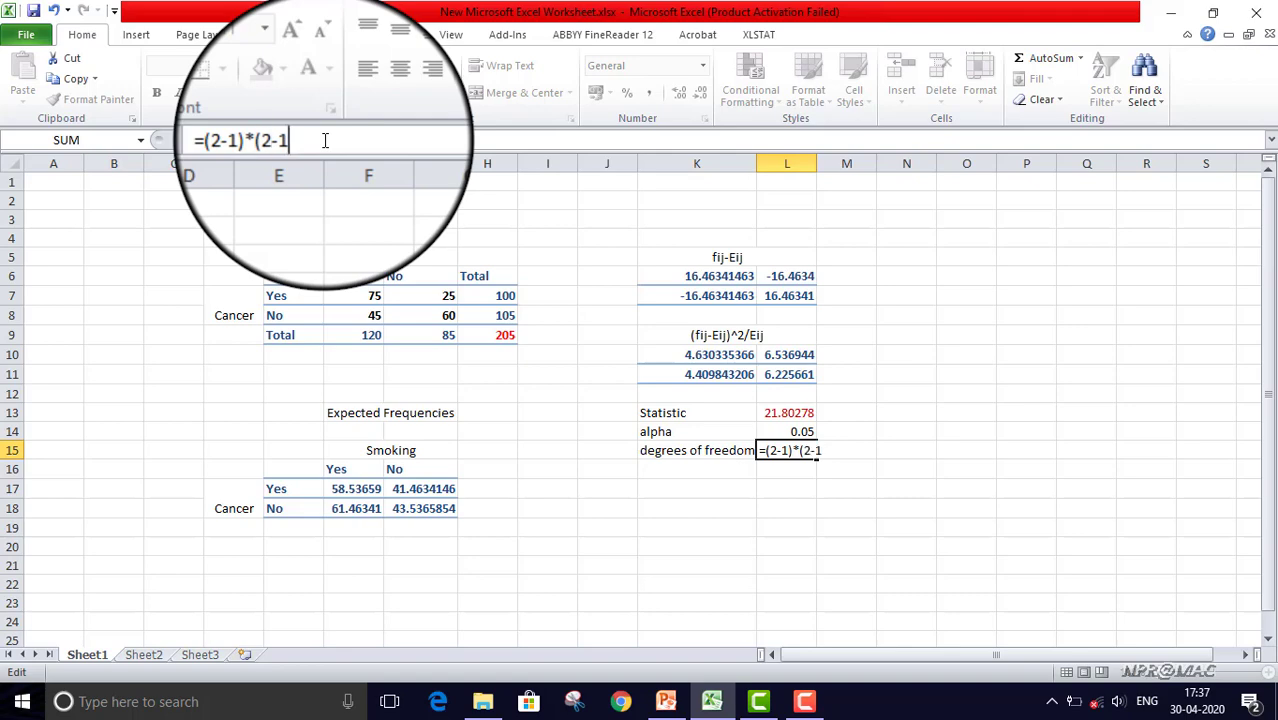
{"action": "key", "text": "Return"}
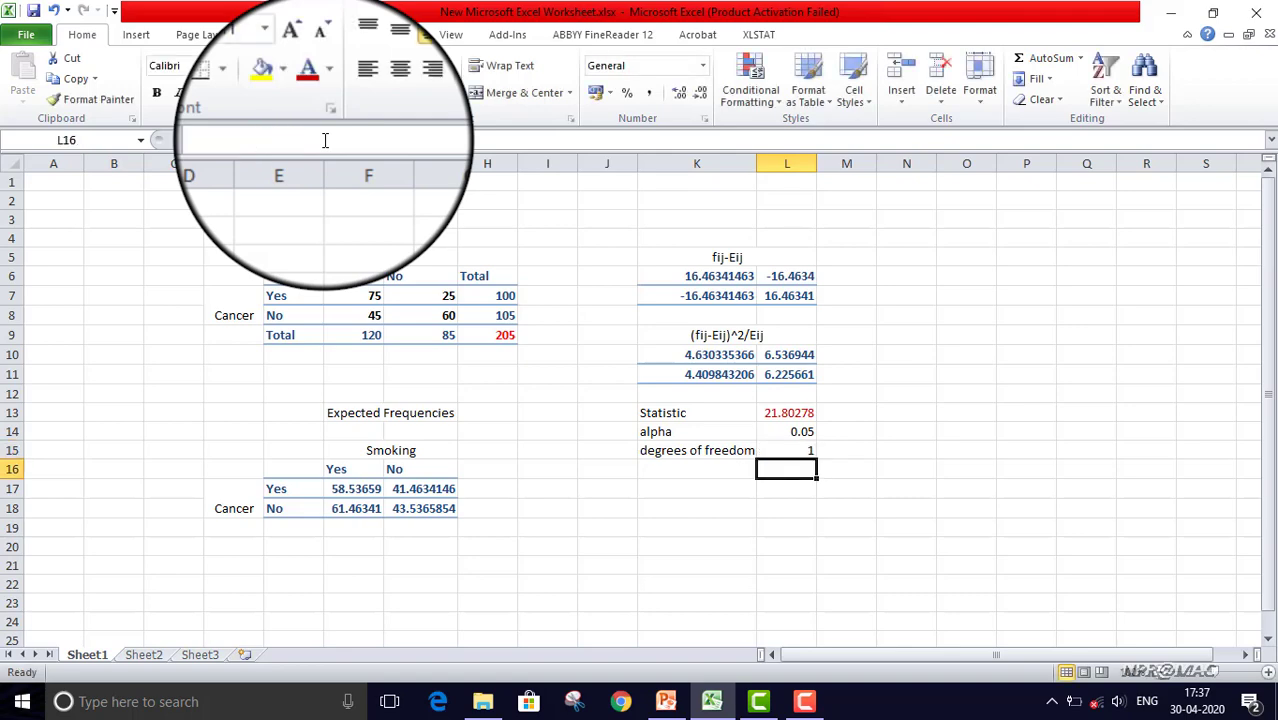
Step: Enter the label Critical Region in K16 below degrees of freedom
{"action": "left_click", "coordinate": [709, 473]}
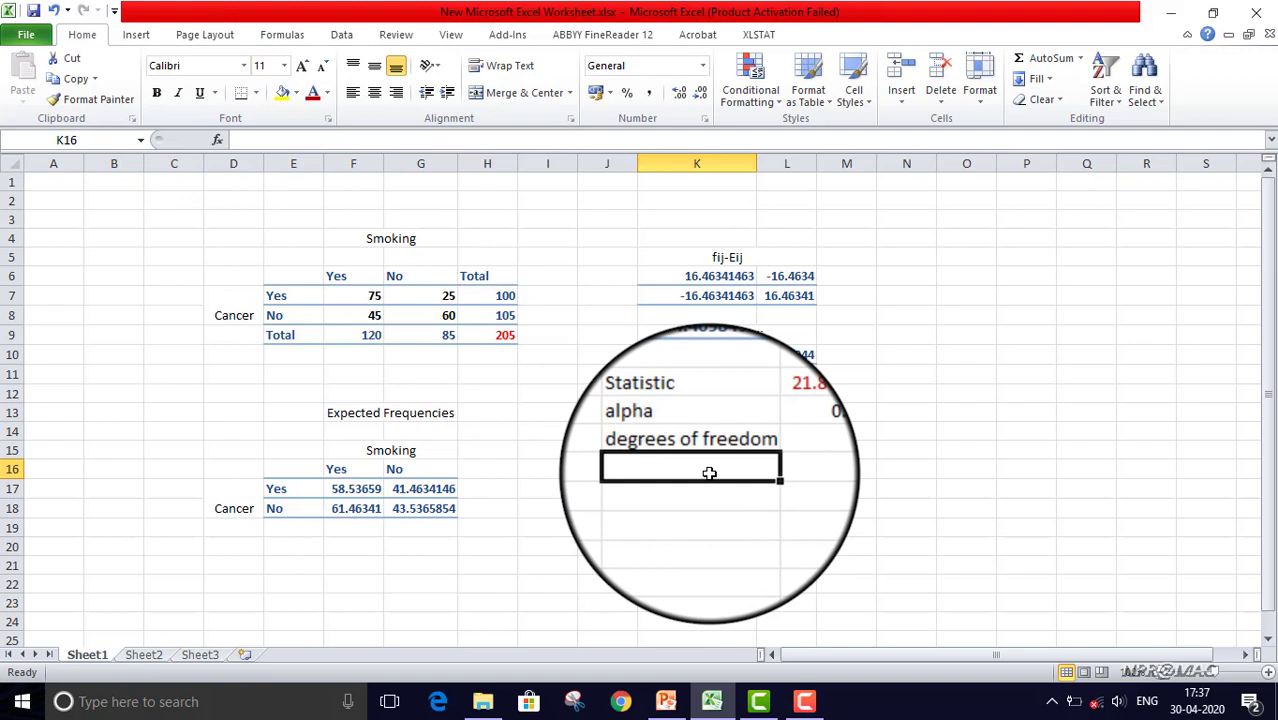
{"action": "type", "text": "C"}
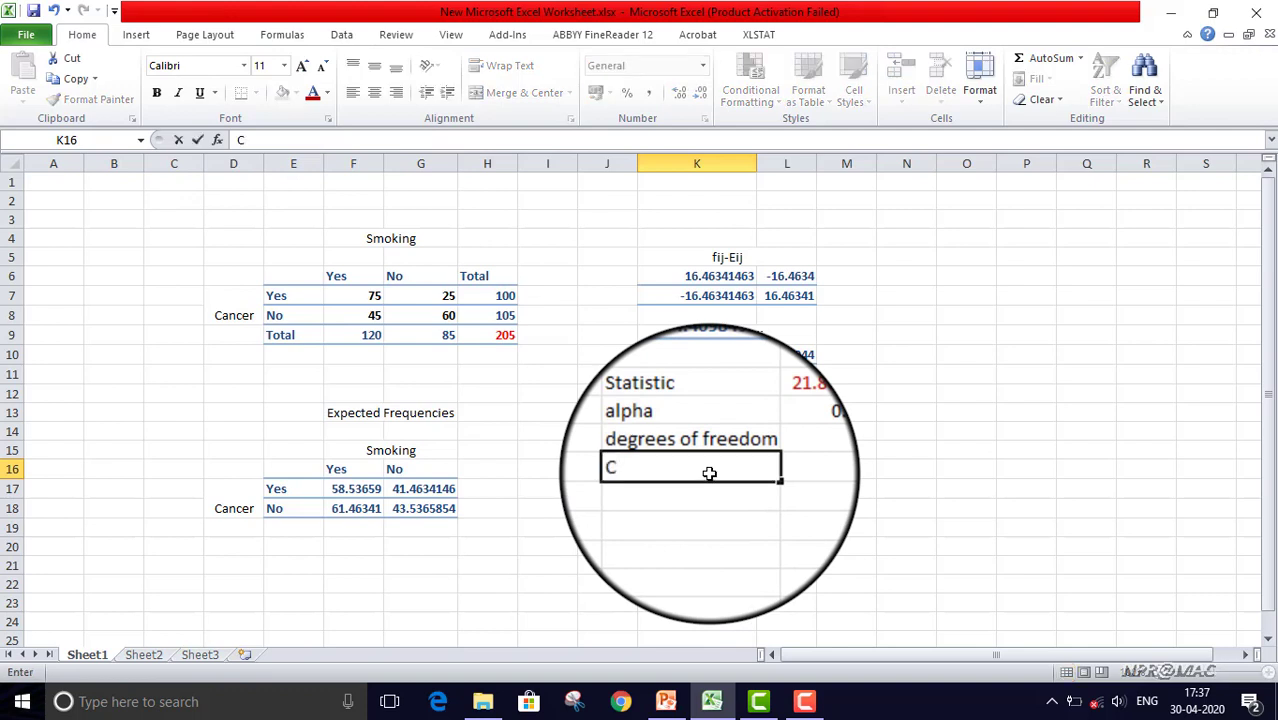
{"action": "type", "text": "ritical Region"}
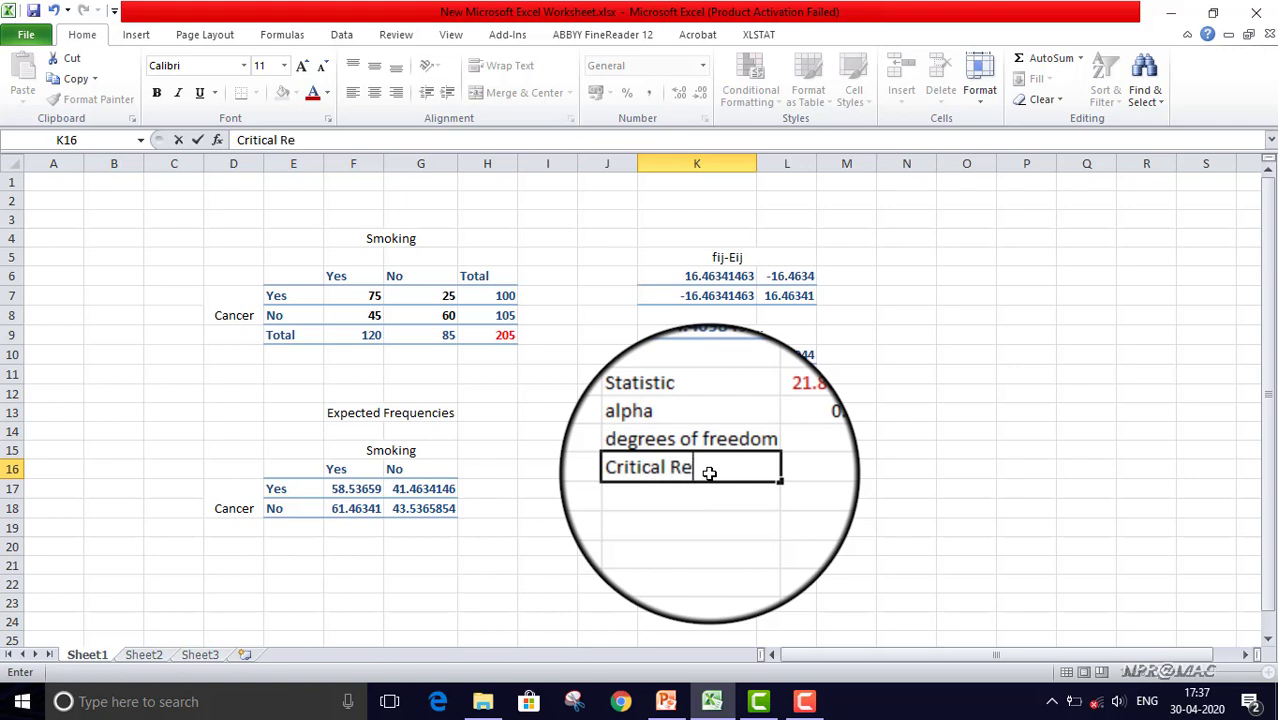
Step: Calculate the critical value in L16 from alpha and the degrees of freedom with the formula =CHIINV(L14,L15)
{"action": "left_click", "coordinate": [786, 473]}
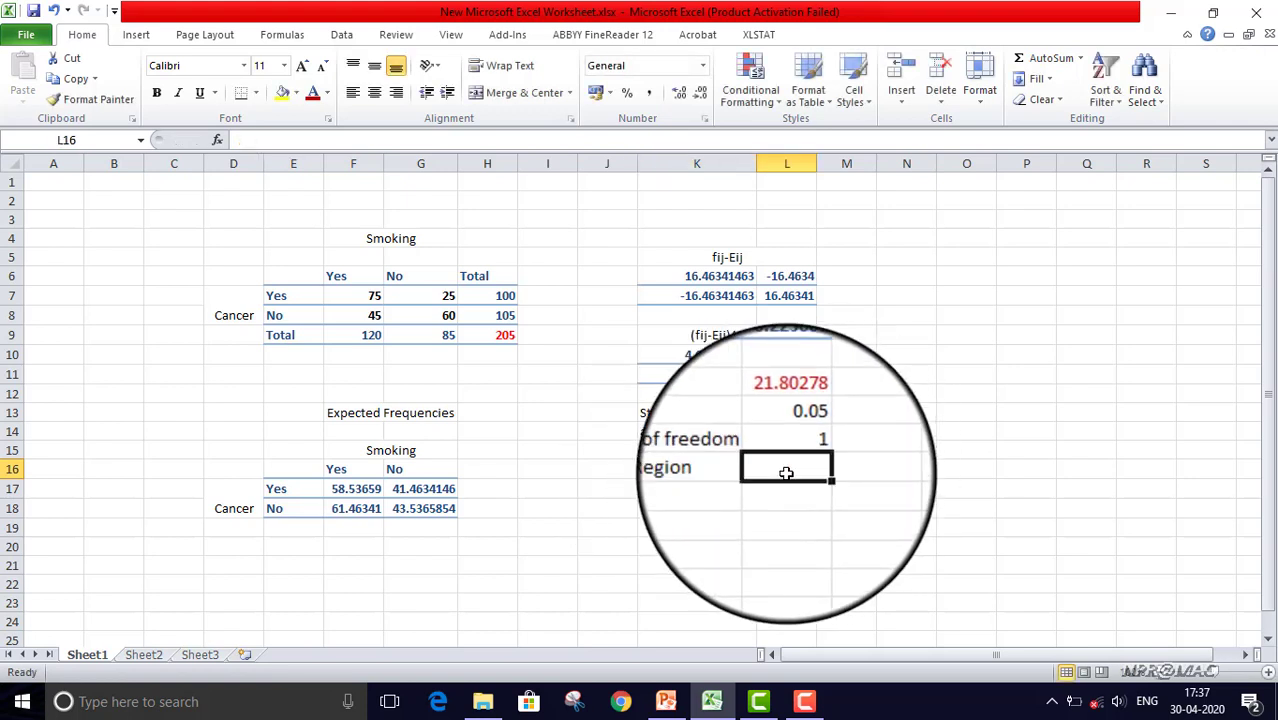
{"action": "type", "text": "=chi"}
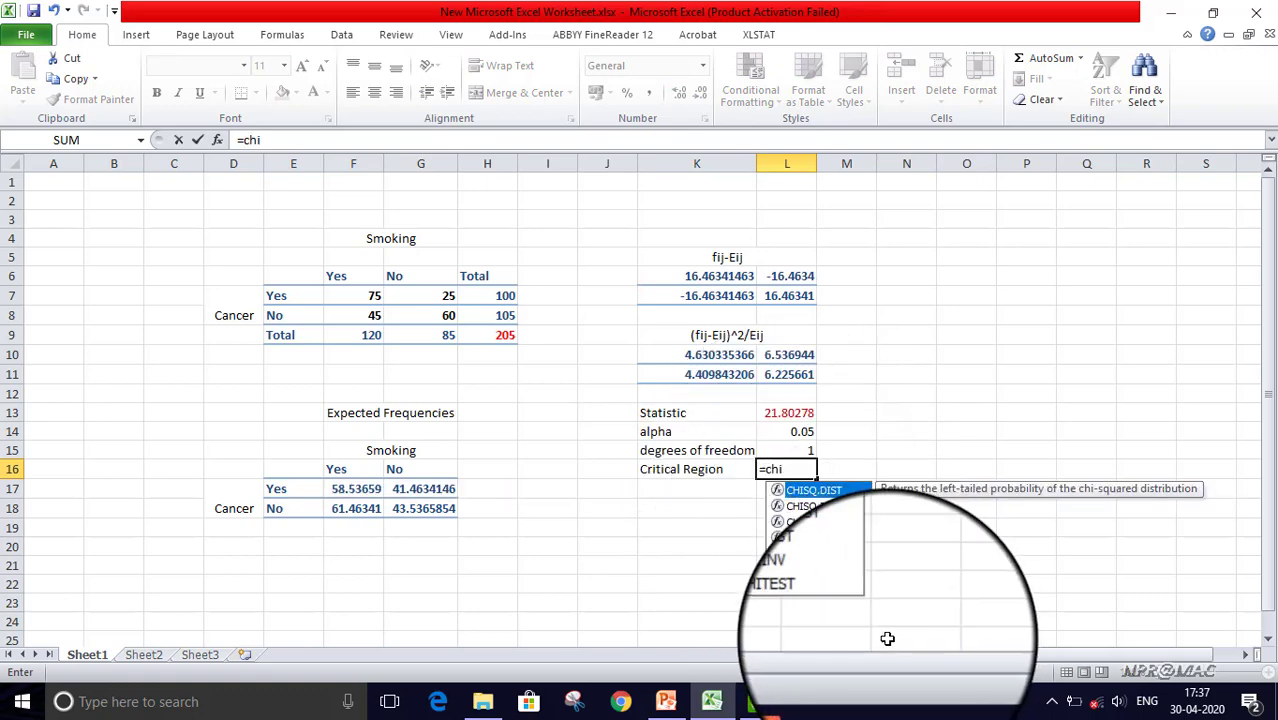
{"action": "left_click", "coordinate": [798, 590]}
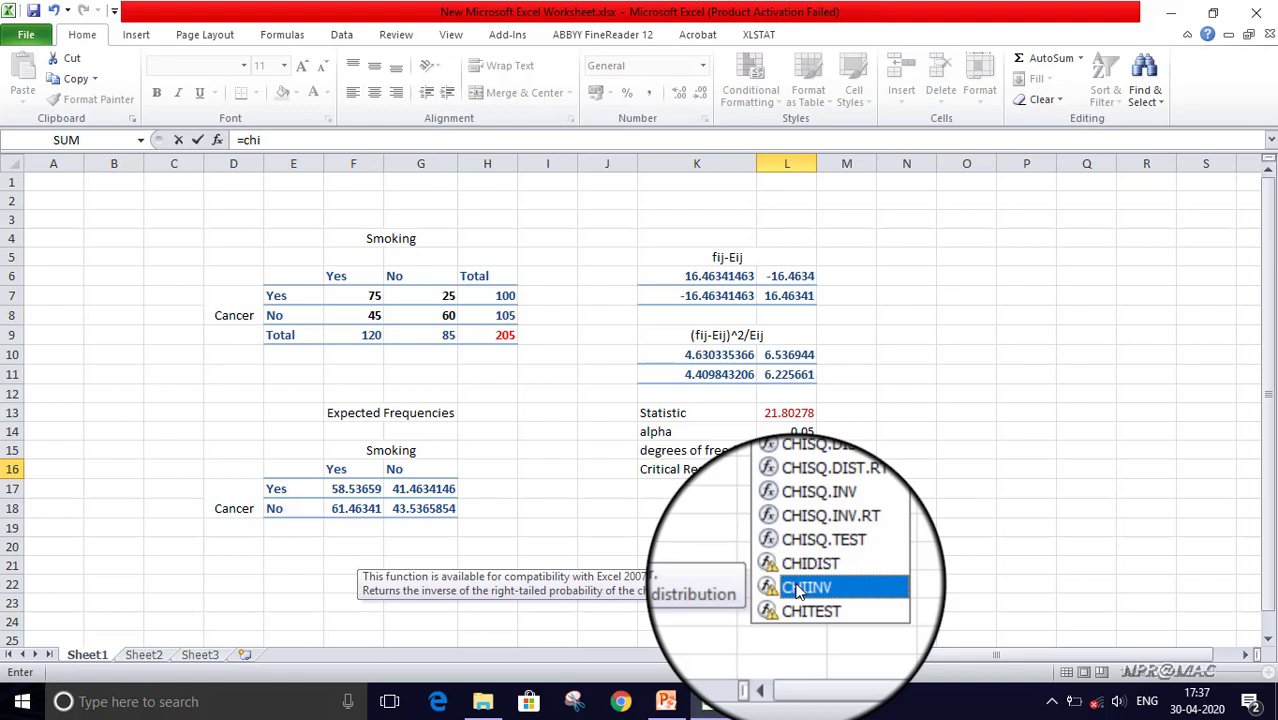
{"action": "double_click", "coordinate": [798, 589]}
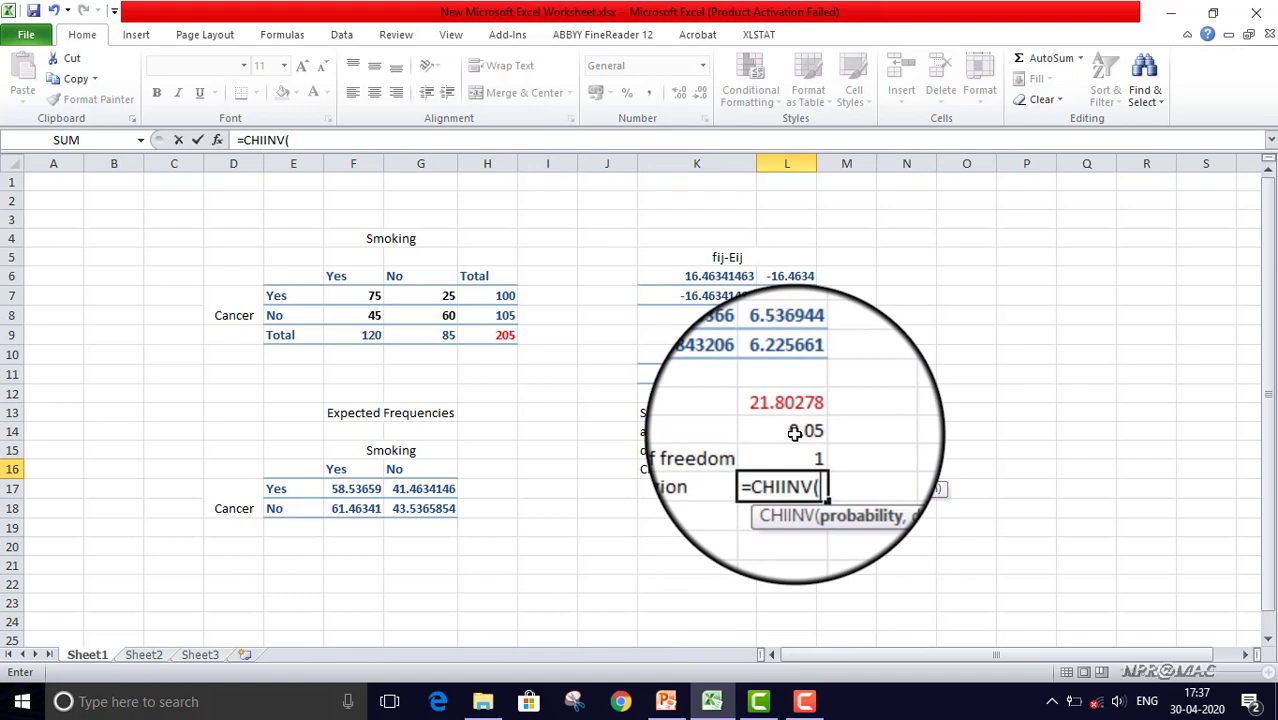
{"action": "left_click", "coordinate": [794, 432]}
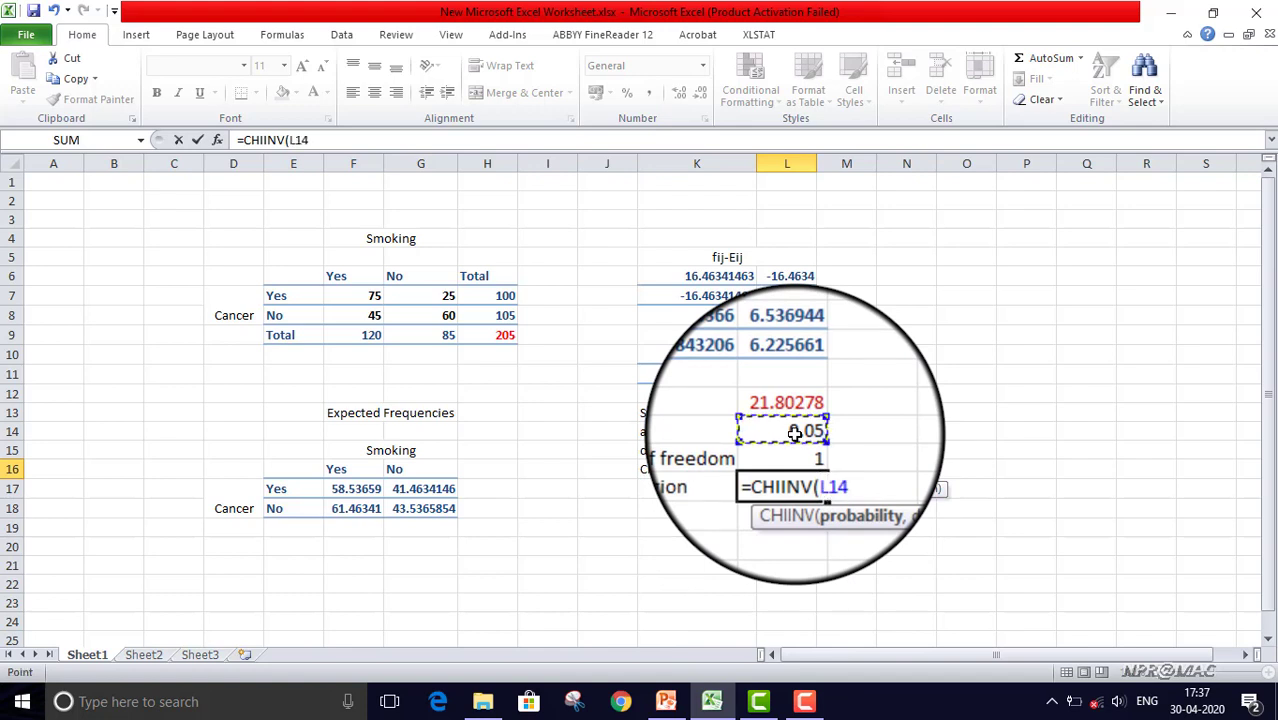
{"action": "type", "text": ","}
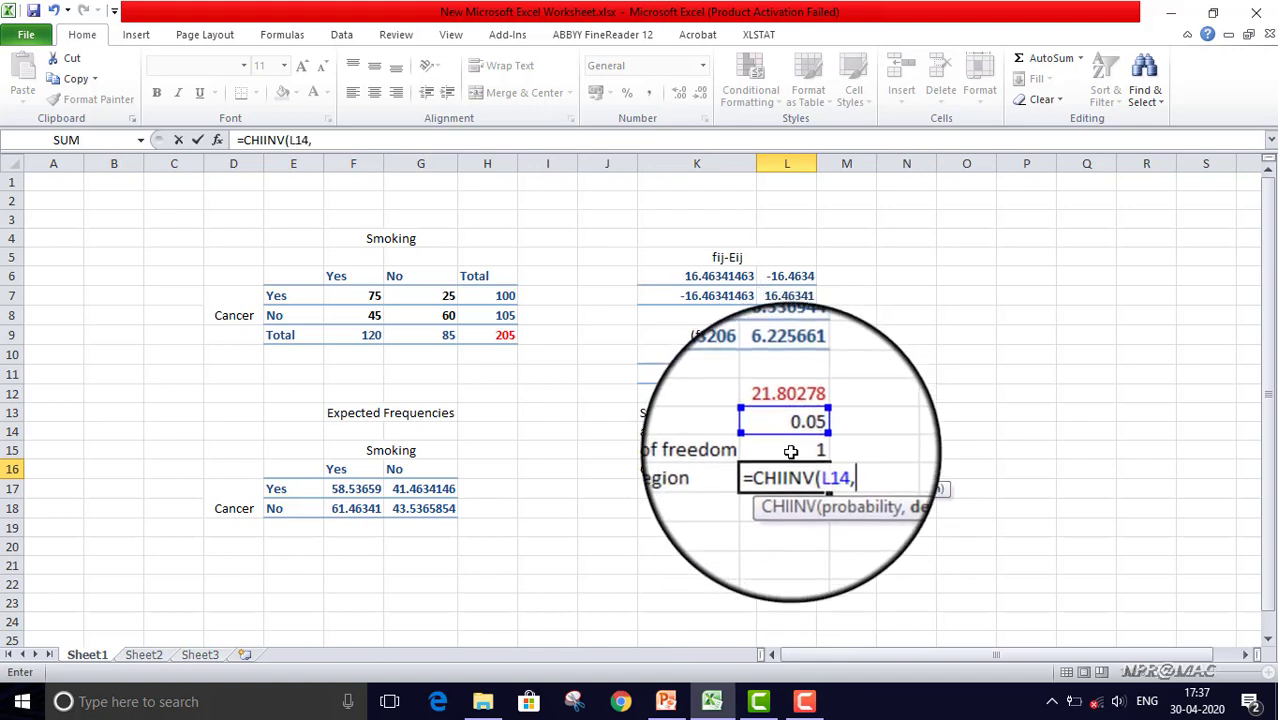
{"action": "left_click", "coordinate": [793, 450]}
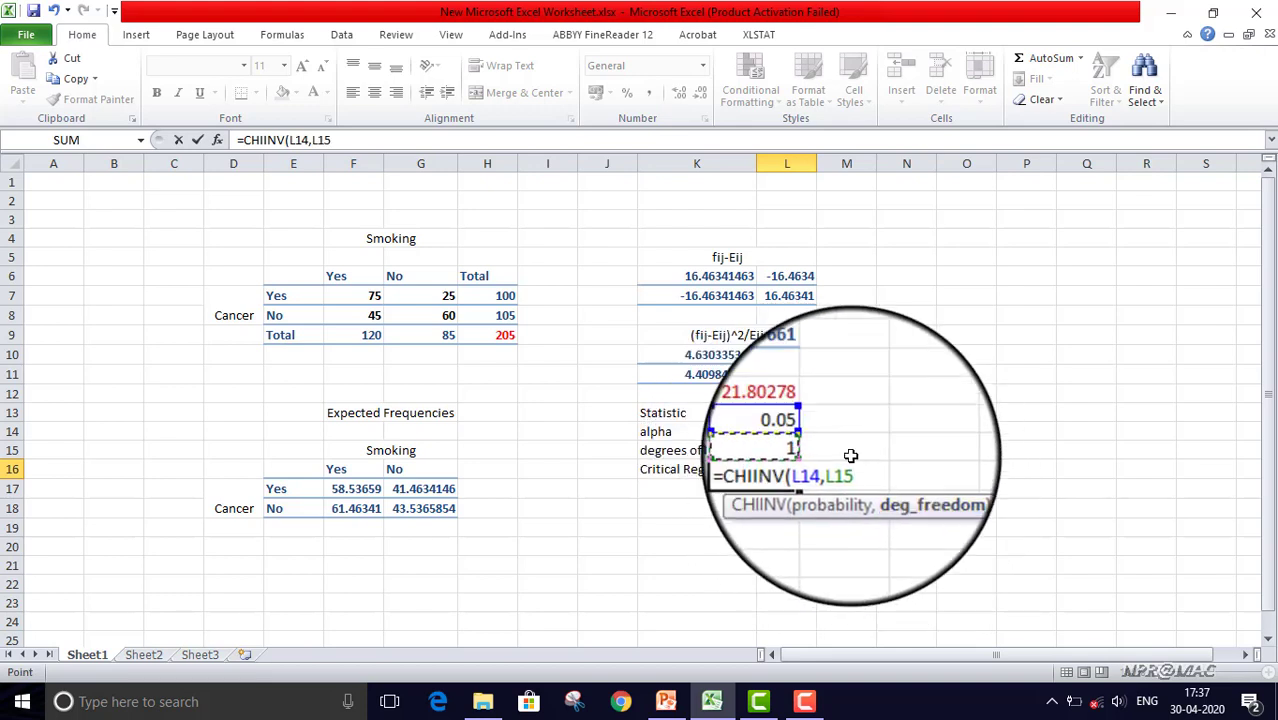
{"action": "type", "text": ")"}
{"action": "key", "text": "Return"}
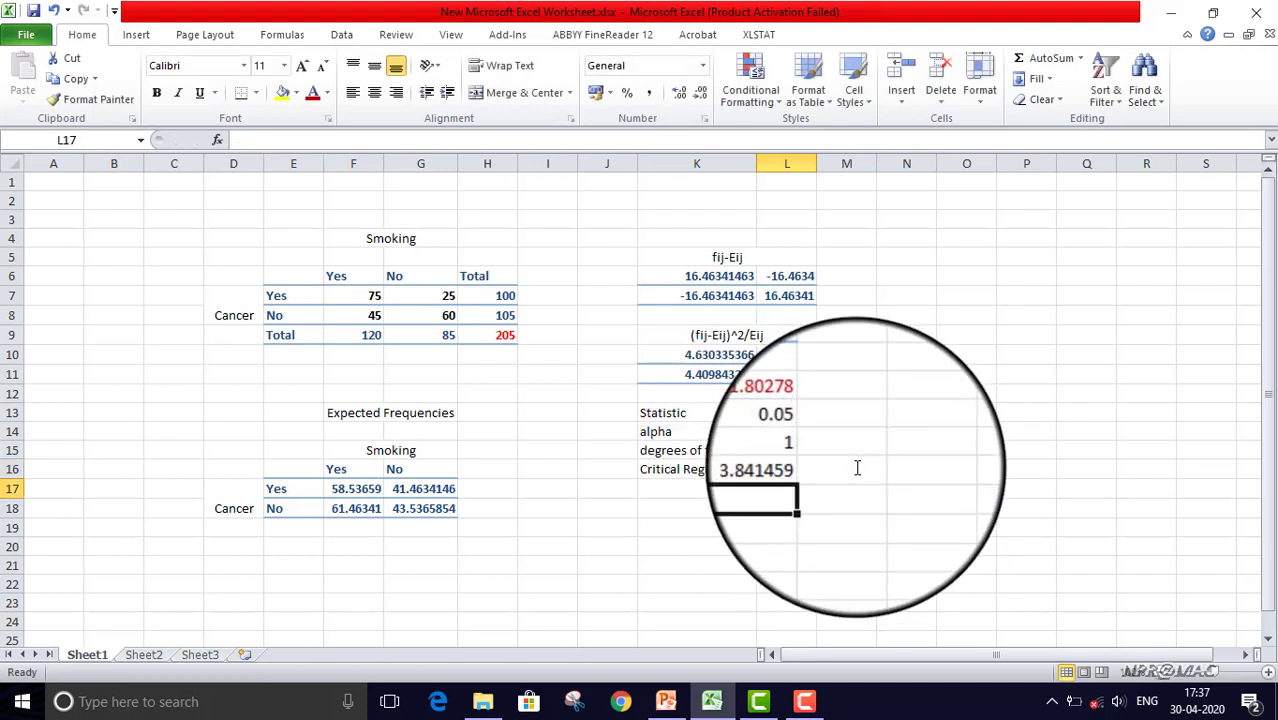
{"action": "left_click", "coordinate": [805, 469]}
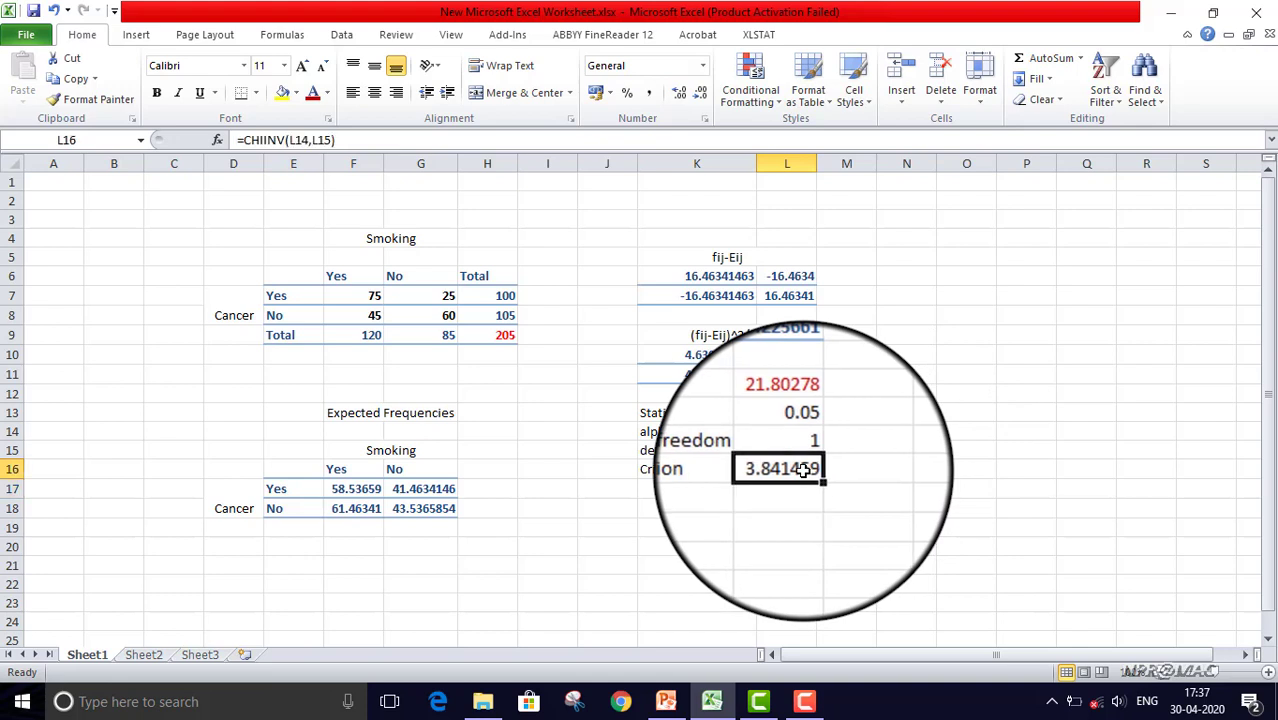